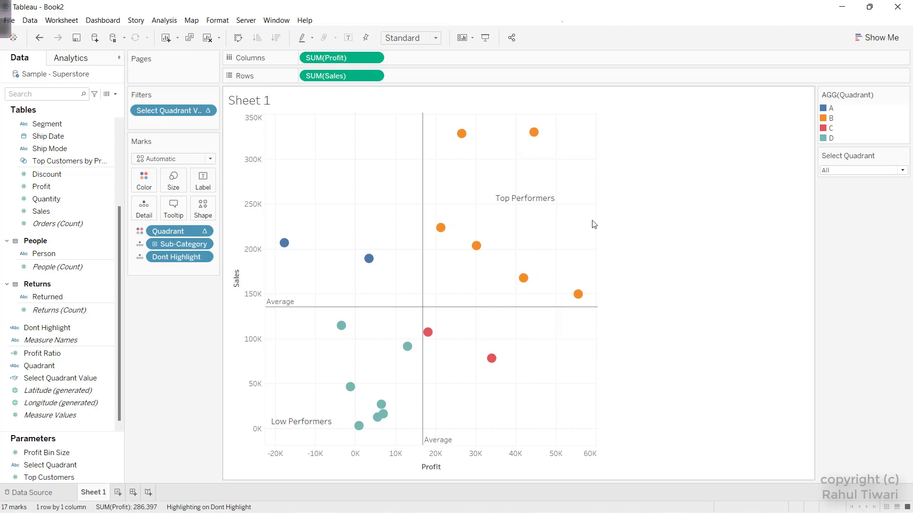
# Test the finished quadrant chart by filtering to quadrants B, D and A through their marks, restoring all quadrants each time.
pyautogui.click(476, 247)
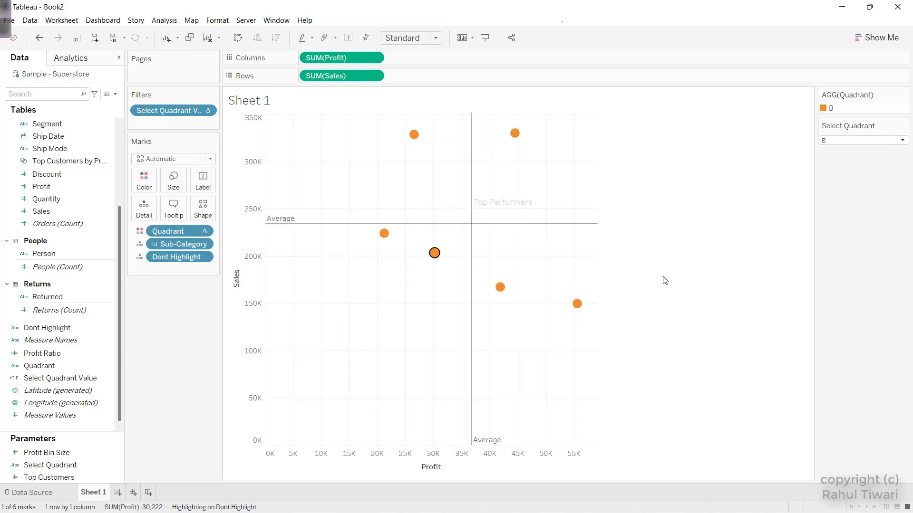
pyautogui.click(539, 288)
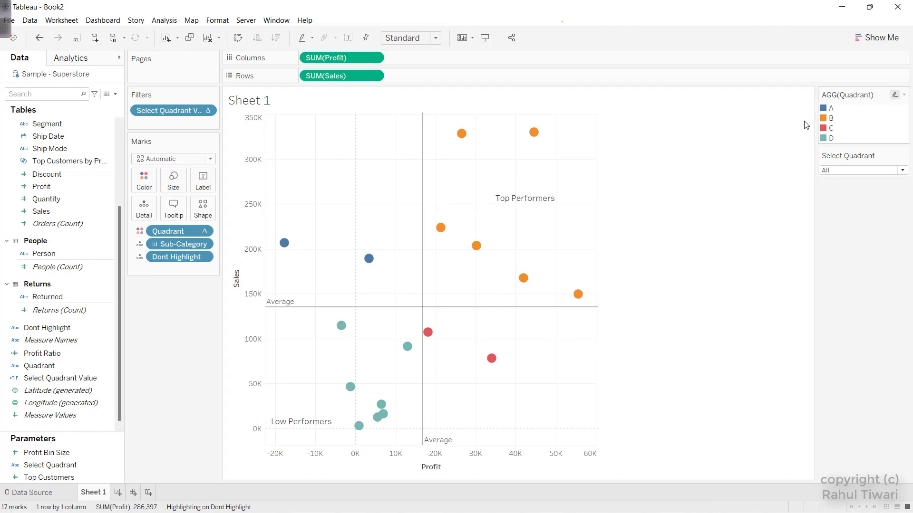
pyautogui.click(476, 245)
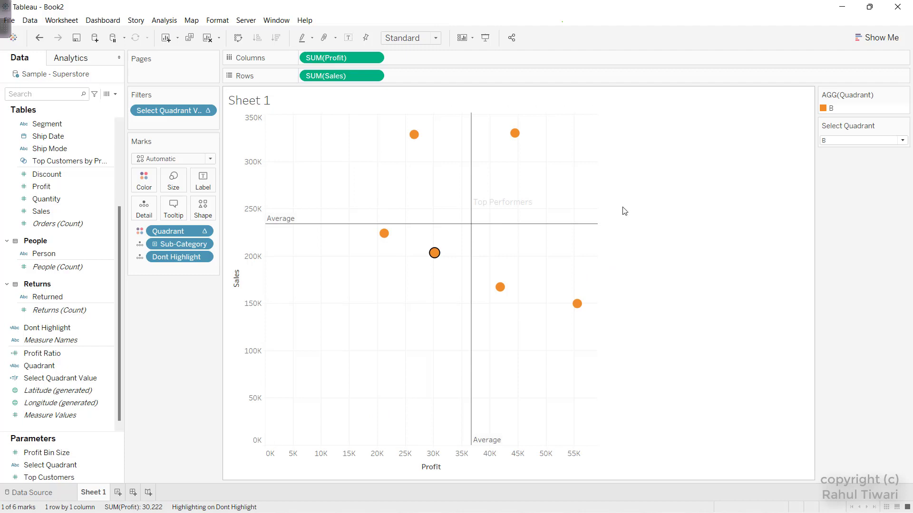
pyautogui.click(509, 194)
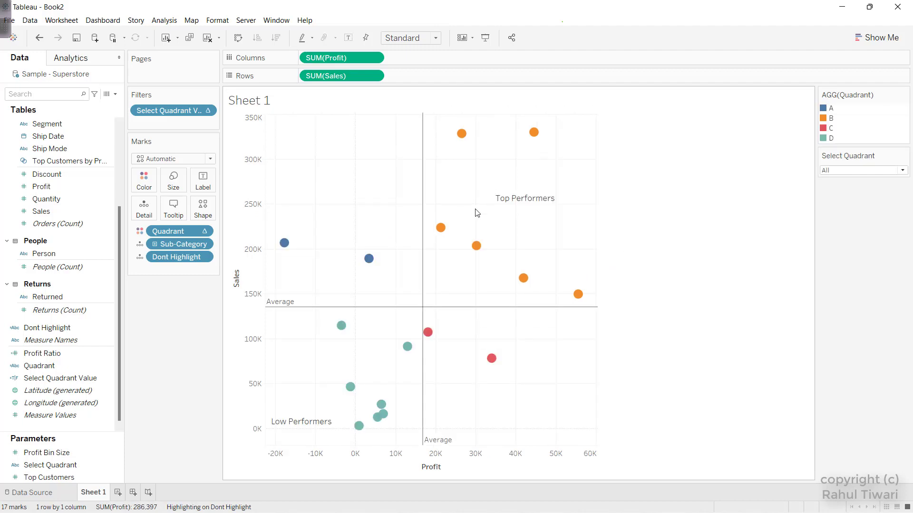
pyautogui.click(407, 347)
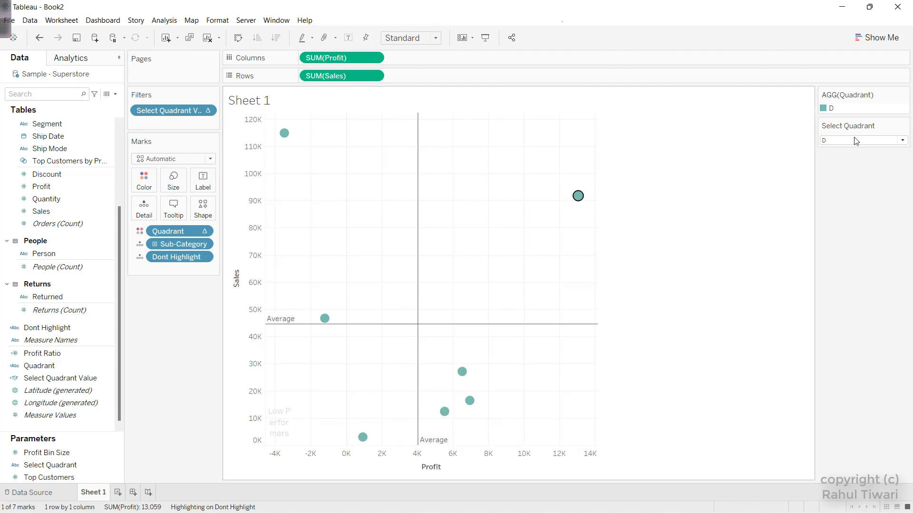
pyautogui.click(744, 142)
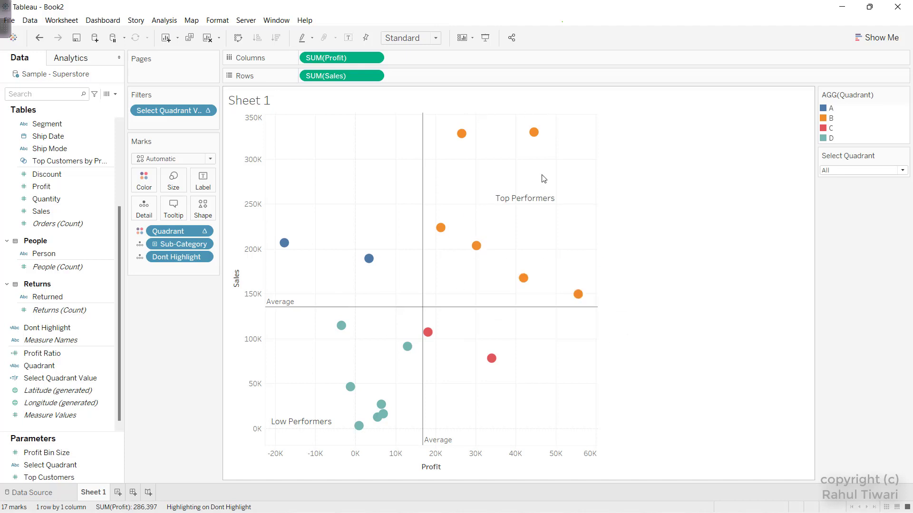
pyautogui.click(368, 258)
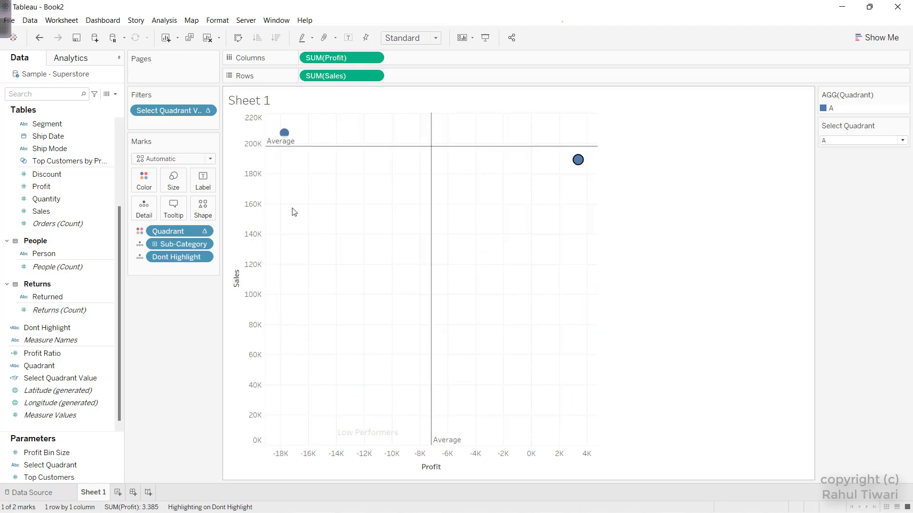
pyautogui.click(530, 196)
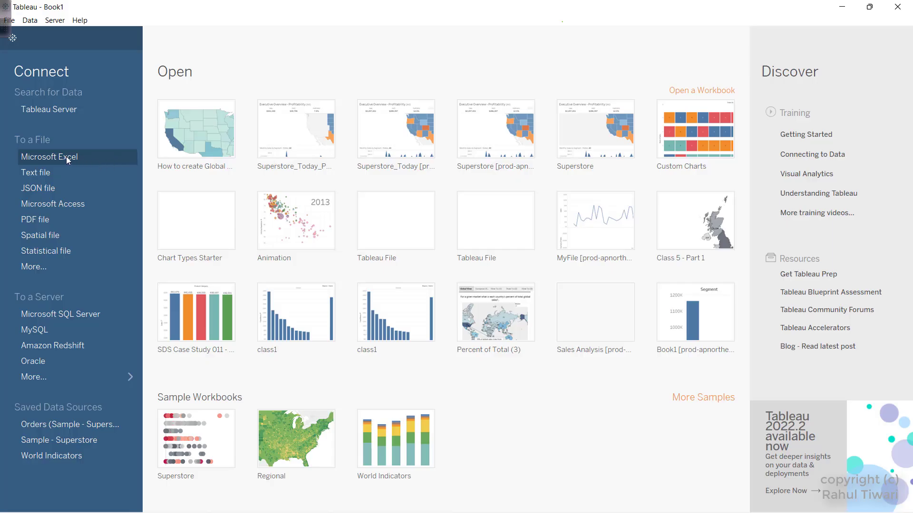
# Connect to the Sample - Superstore Excel file, add the Orders table to the data source and go to Sheet 1.
pyautogui.click(67, 157)
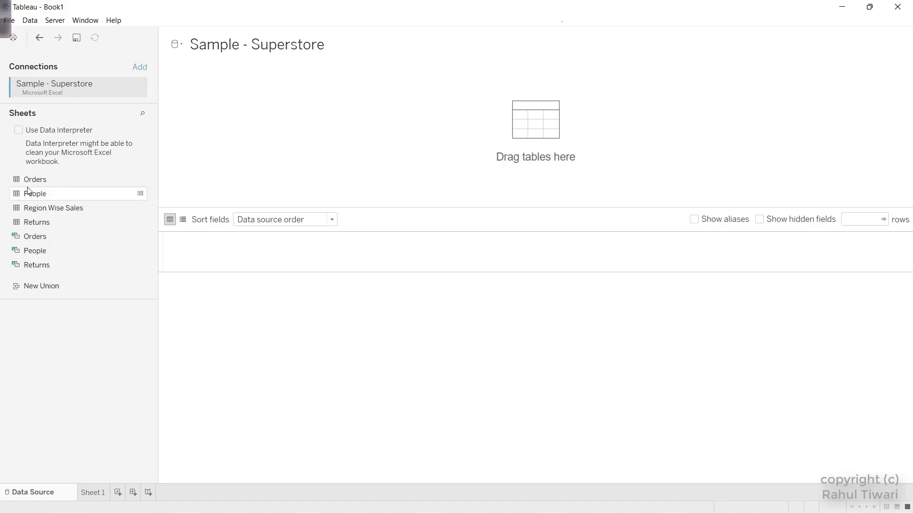
pyautogui.moveTo(101, 180); pyautogui.dragTo(220, 174)
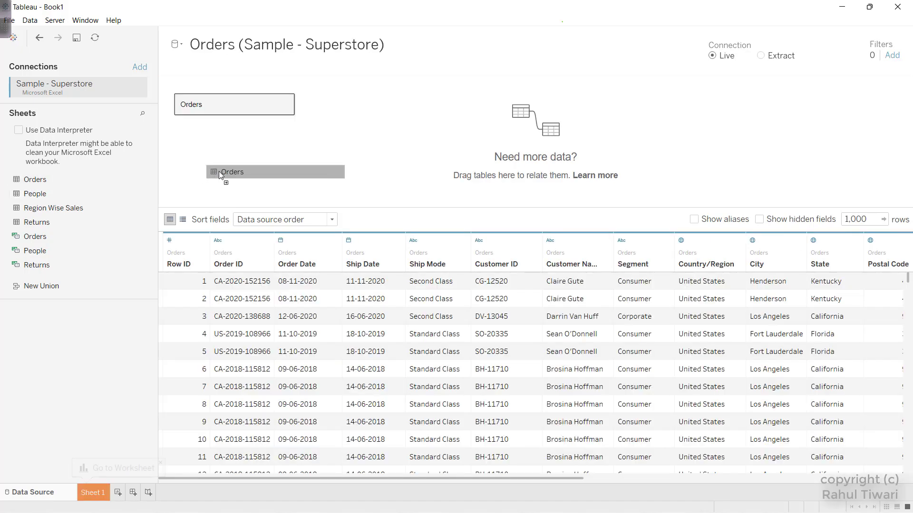
pyautogui.click(98, 492)
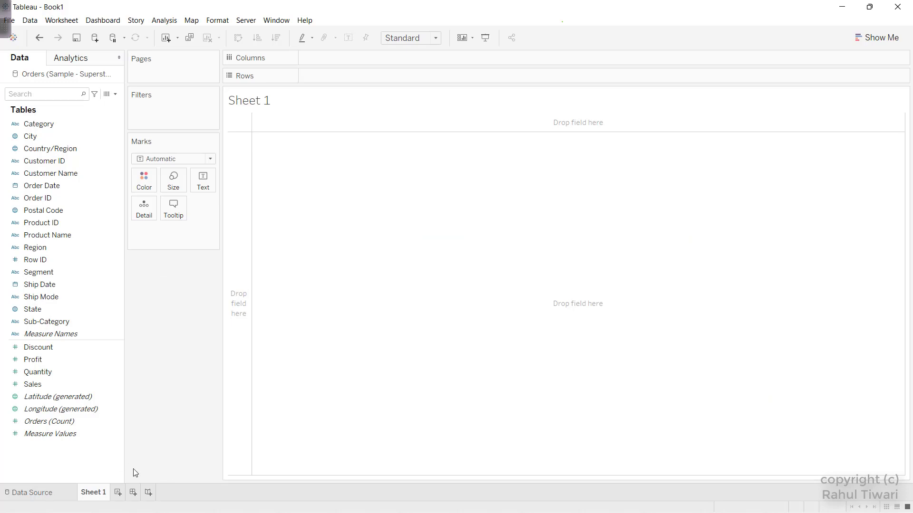
# Build a scatter plot with Profit on columns, Sales on rows and Sub-Category as the detail level.
pyautogui.moveTo(36, 359); pyautogui.dragTo(320, 53)
pyautogui.click(29, 392)
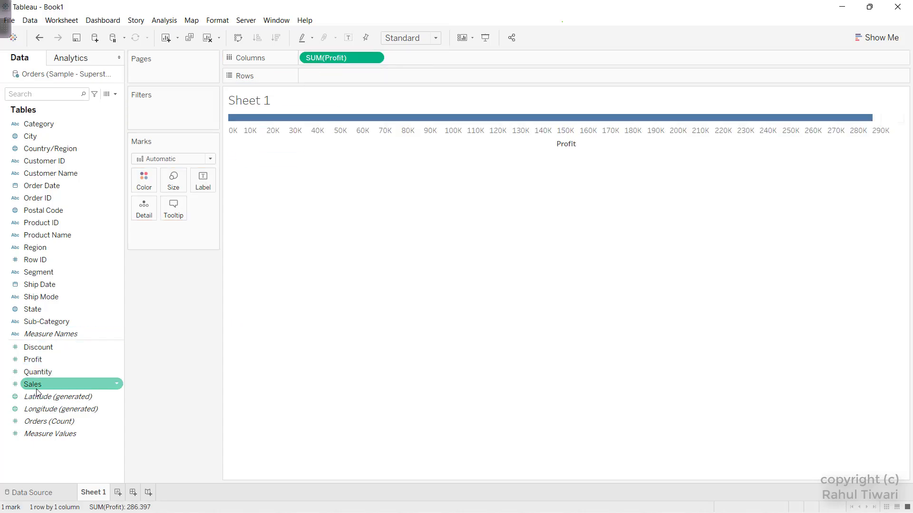
pyautogui.moveTo(30, 396); pyautogui.dragTo(334, 78)
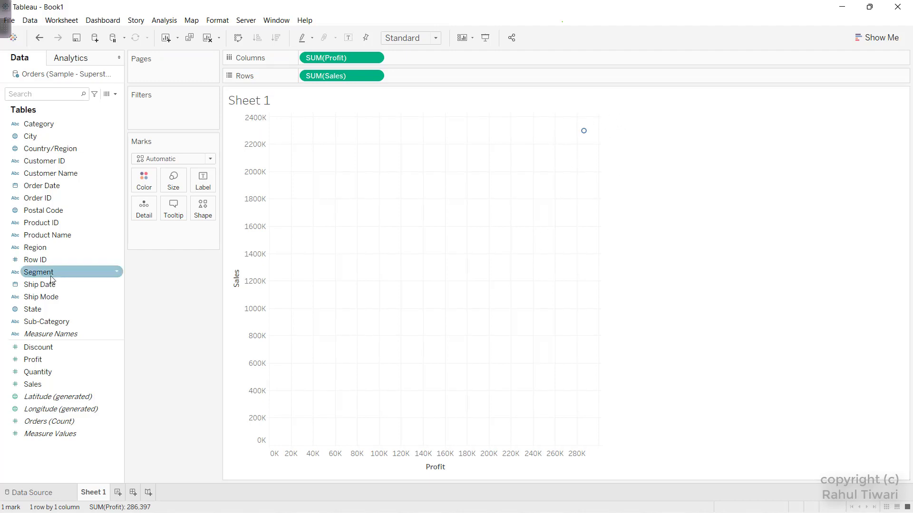
pyautogui.moveTo(51, 321); pyautogui.dragTo(146, 201)
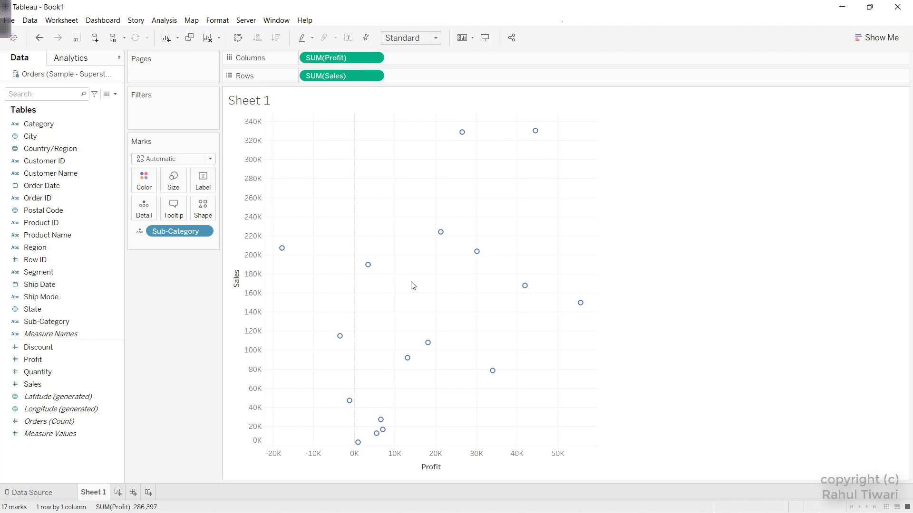
# Change the scatter marks to filled circles and enlarge them to slightly above the middle of the size range.
pyautogui.click(203, 209)
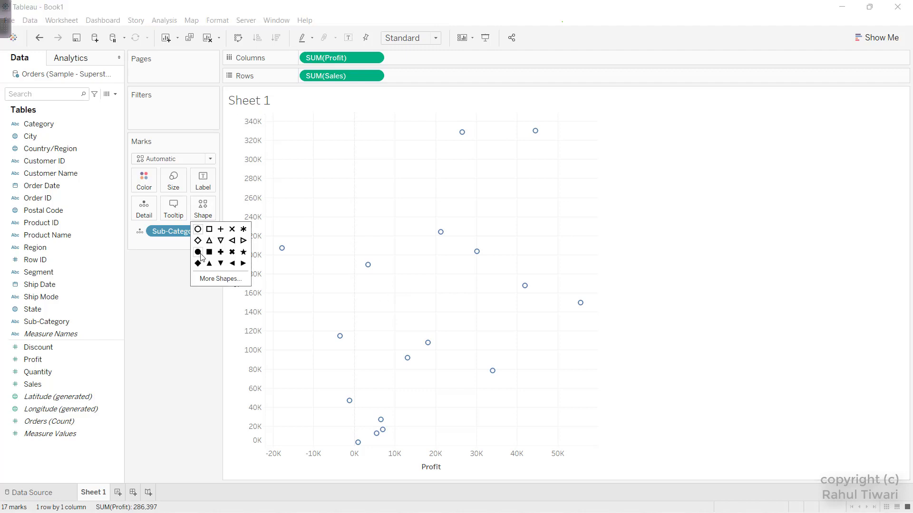
pyautogui.click(198, 253)
pyautogui.click(392, 228)
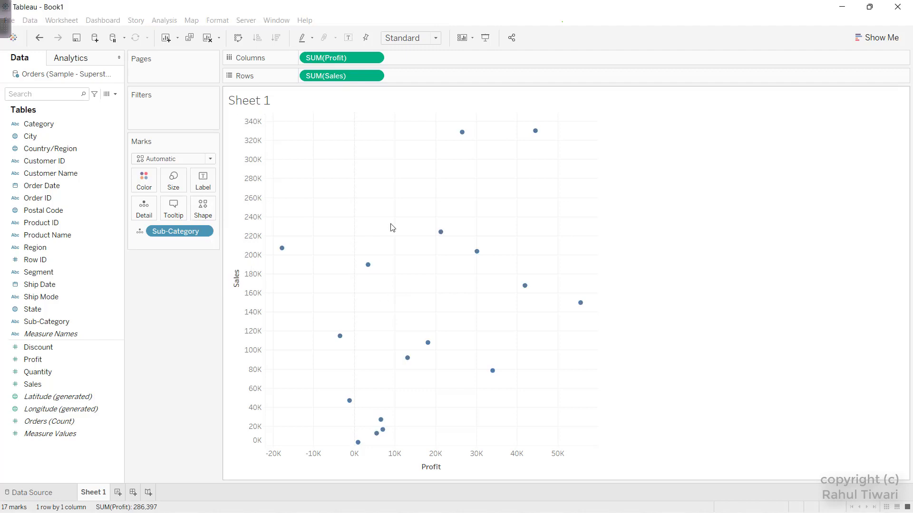
pyautogui.click(173, 182)
pyautogui.moveTo(204, 214); pyautogui.dragTo(210, 209)
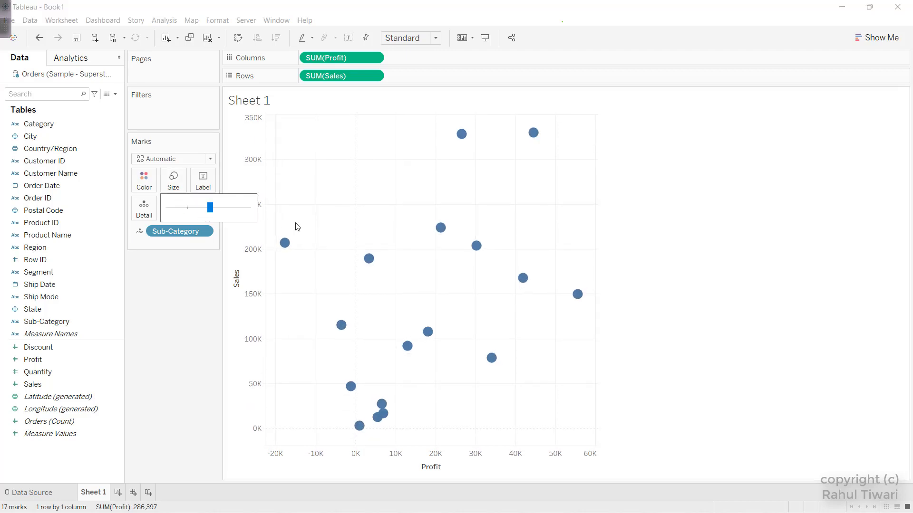
pyautogui.click(415, 170)
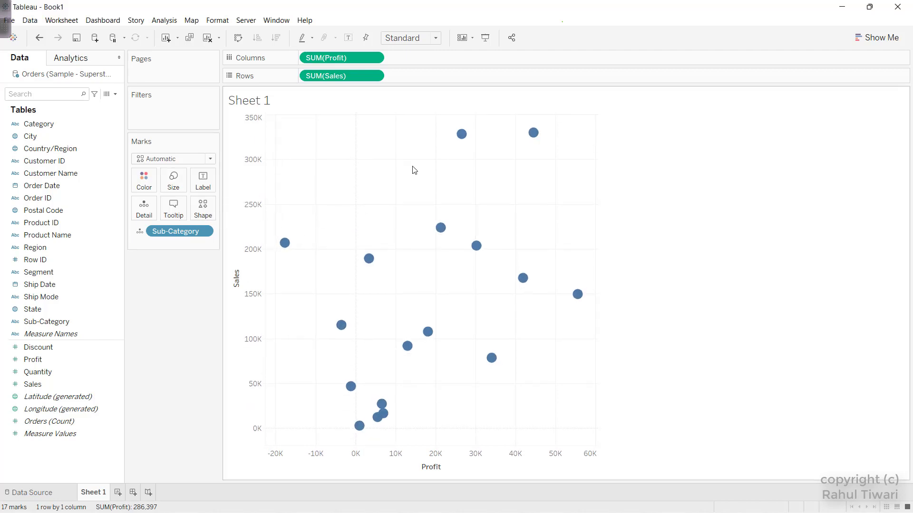
# Add a per-pane Average reference line to both the Profit axis and the Sales axis.
pyautogui.rightClick(426, 467)
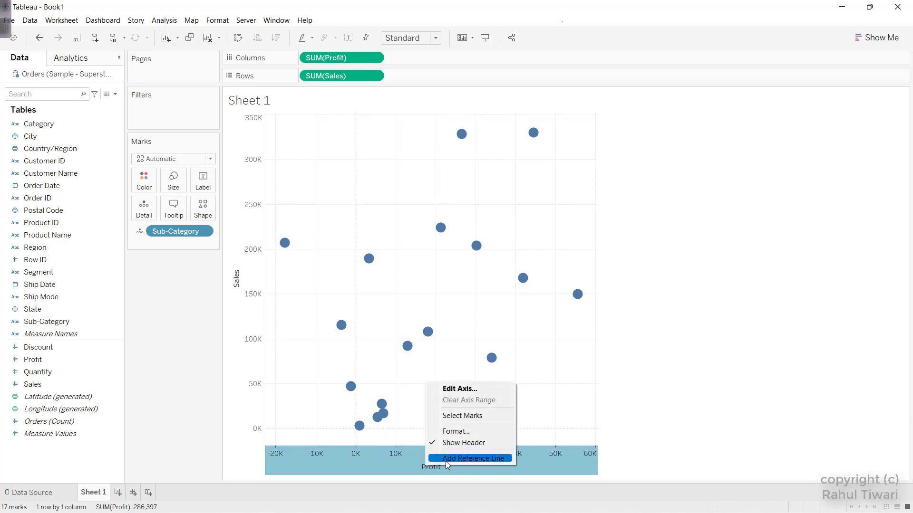
pyautogui.click(446, 458)
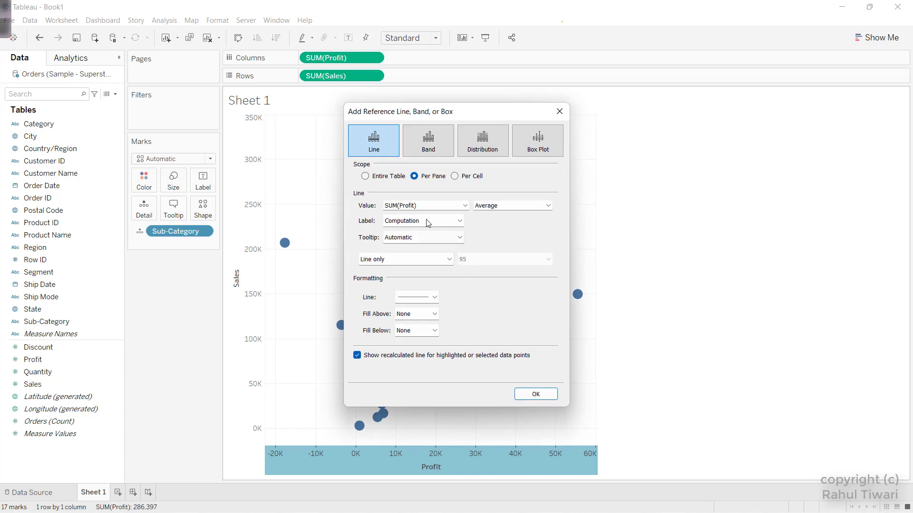
pyautogui.click(525, 394)
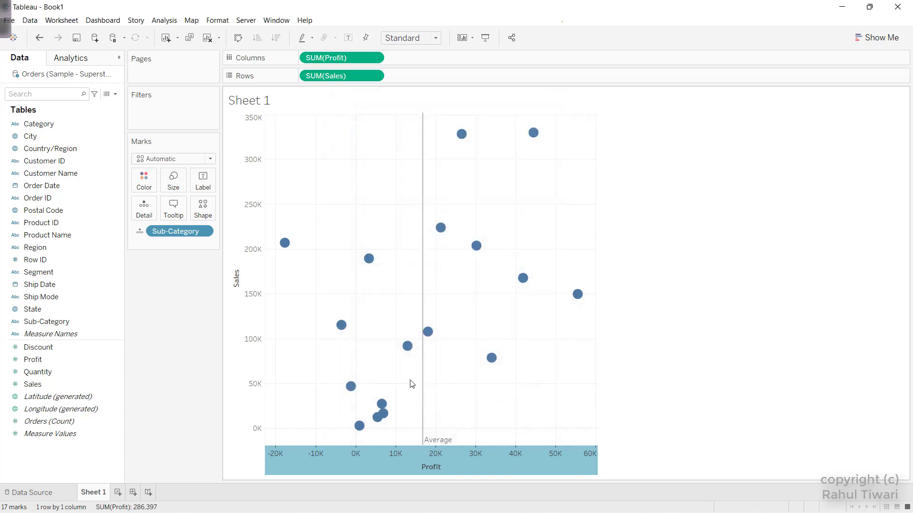
pyautogui.rightClick(245, 268)
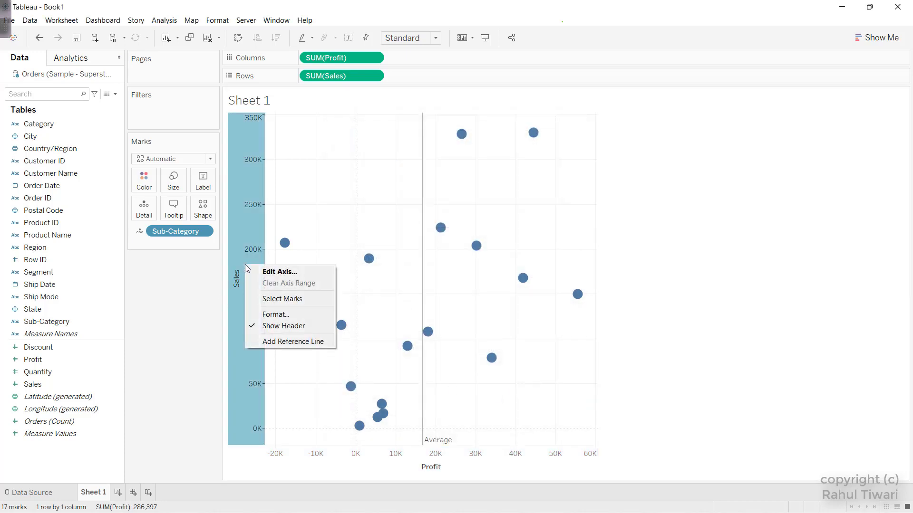
pyautogui.click(272, 346)
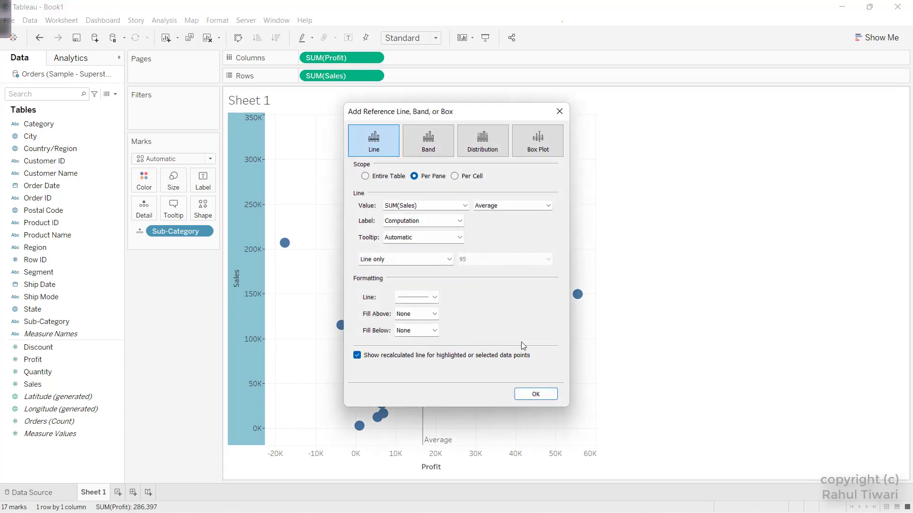
pyautogui.click(515, 397)
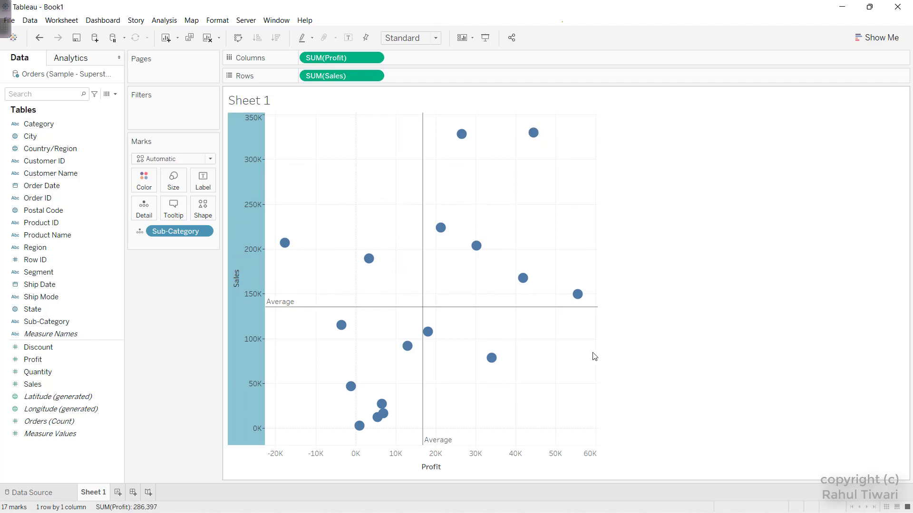
# Create a new calculated field and name it Quadrant.
pyautogui.click(116, 94)
pyautogui.click(113, 106)
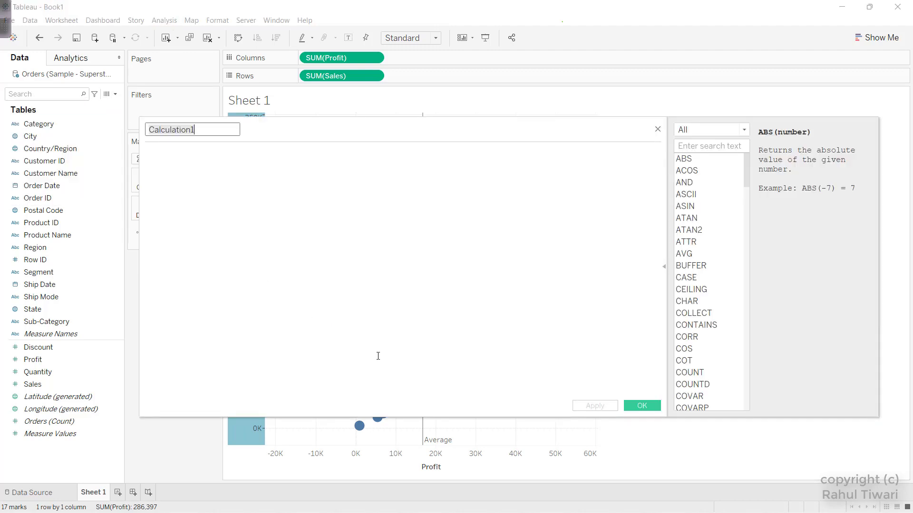
pyautogui.write('Quadrant')
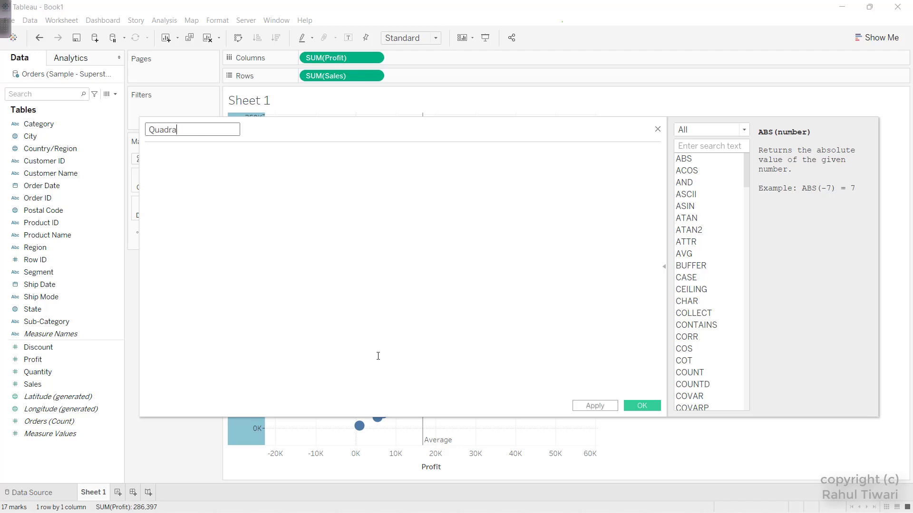
# Start the Quadrant formula with IF SUM([Sales]).
pyautogui.click(378, 356)
pyautogui.write('i')
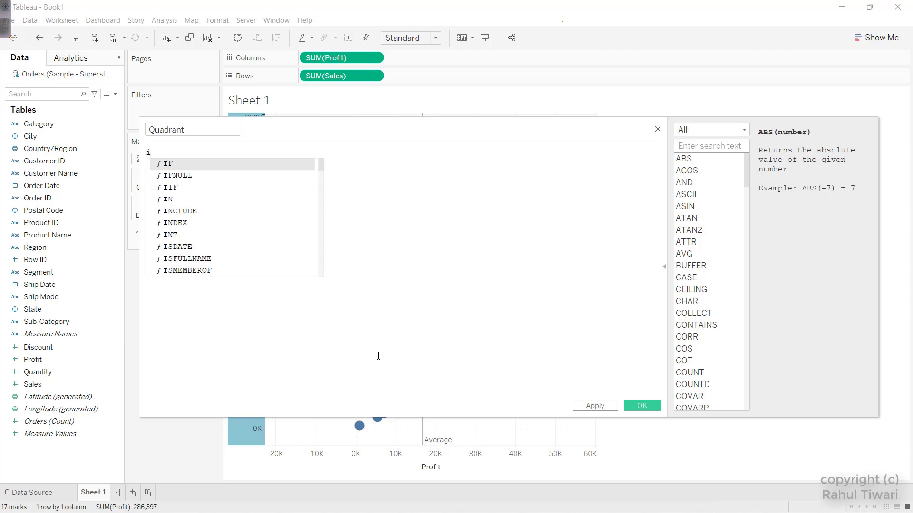
pyautogui.press('Return')
pyautogui.write('sum')
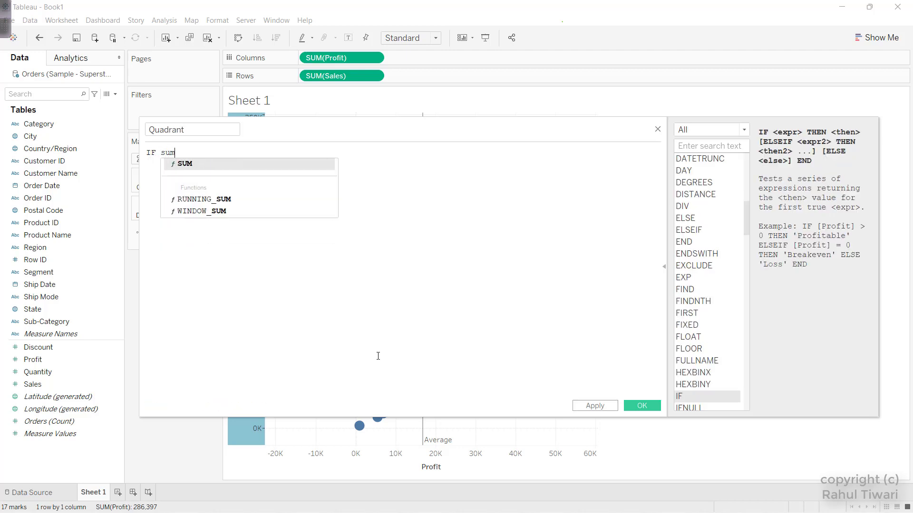
pyautogui.press('Return')
pyautogui.write('sa')
pyautogui.press('Return')
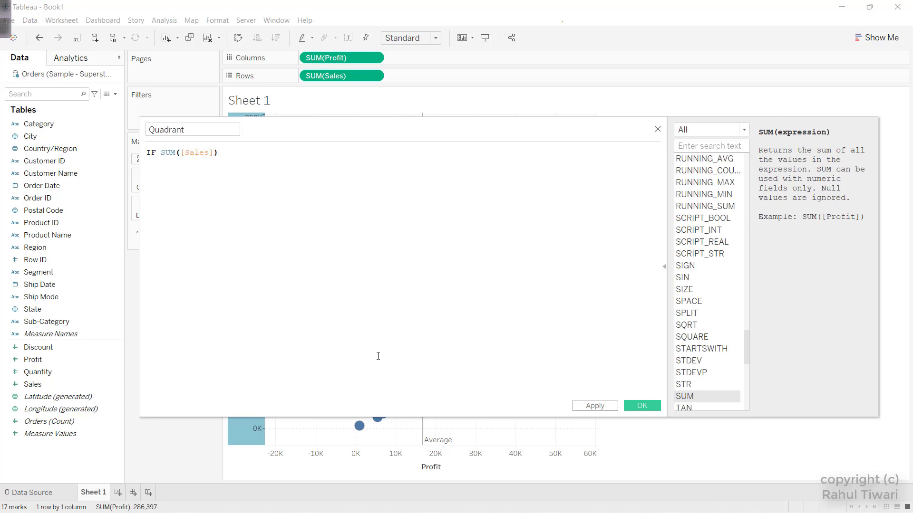
# Complete the sales condition in the formula with >=WINDOW_AVG(SUM([Sales])).
pyautogui.write('>=win')
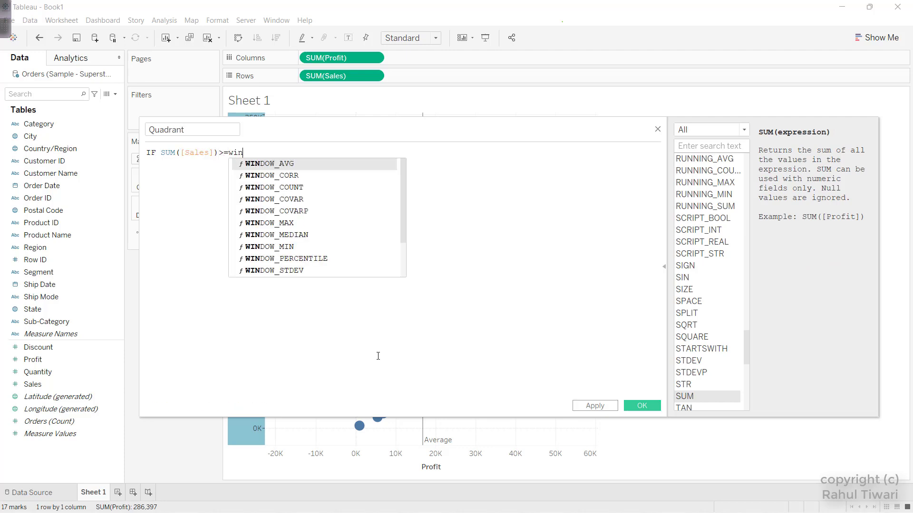
pyautogui.press('Return')
pyautogui.write('su')
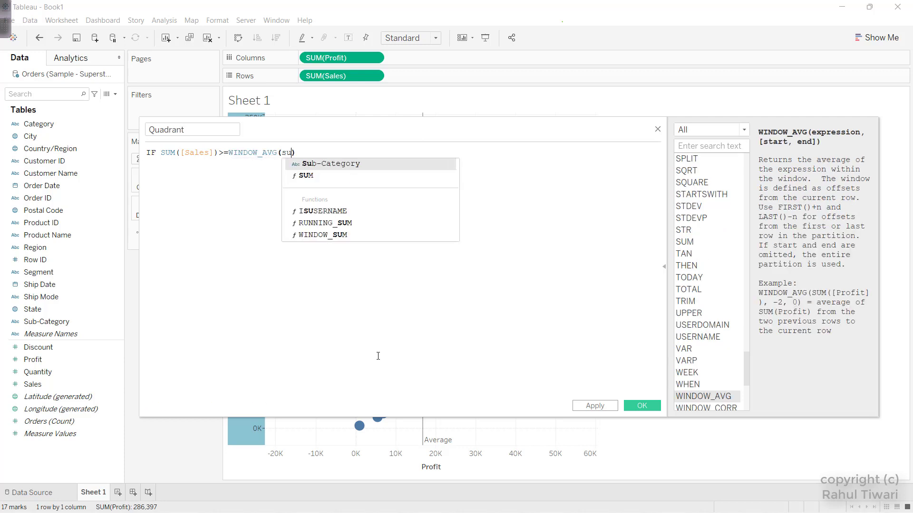
pyautogui.press('Return')
pyautogui.write('sal')
pyautogui.press('Return')
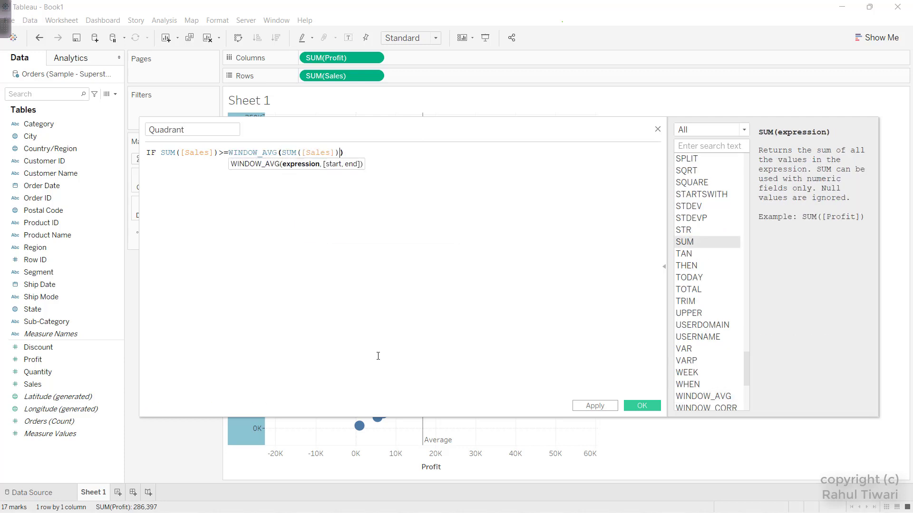
pyautogui.press('Right')
# Extend the IF condition in the Quadrant formula with AND SUM([Profit]).
pyautogui.write('an')
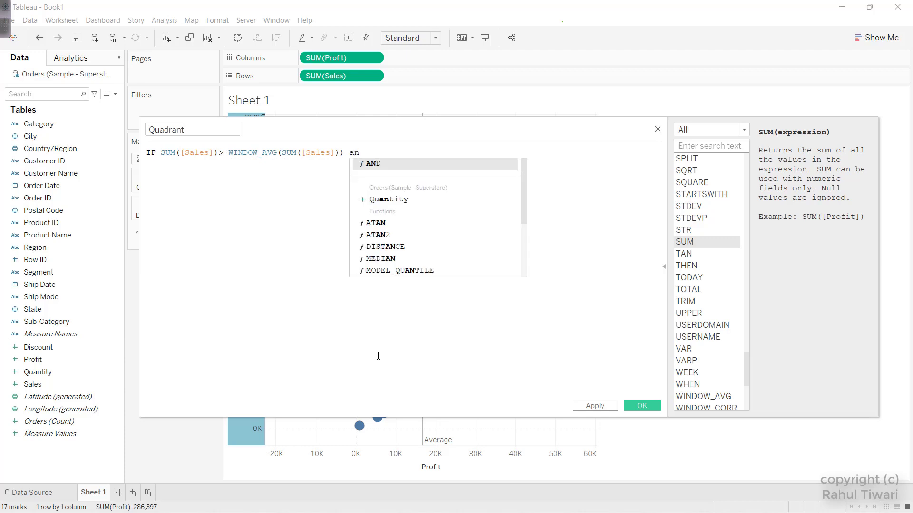
pyautogui.press('Return')
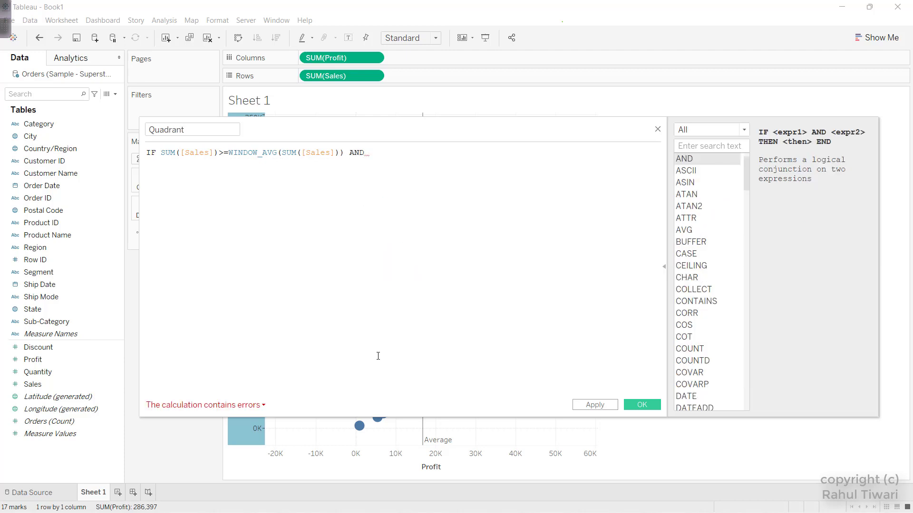
pyautogui.write('su')
pyautogui.press('Return')
pyautogui.write('pro')
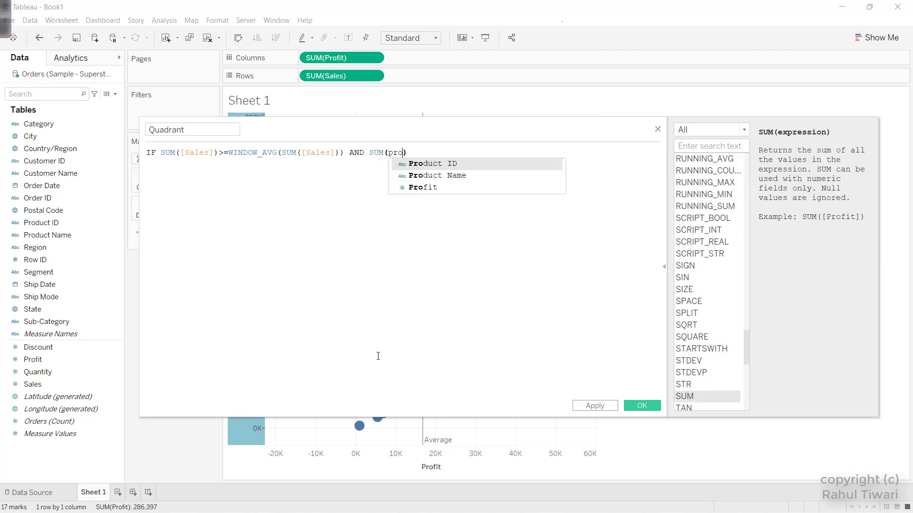
pyautogui.press('Down')
pyautogui.press('Down')
pyautogui.press('Return')
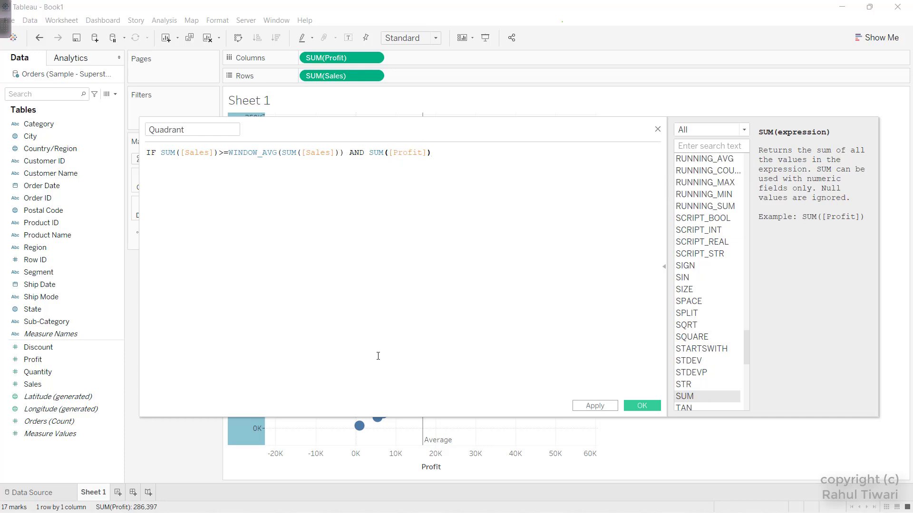
# Complete the profit condition in the formula with <=WINDOW_AVG(SUM([Profit])).
pyautogui.write('<=win')
pyautogui.press('Return')
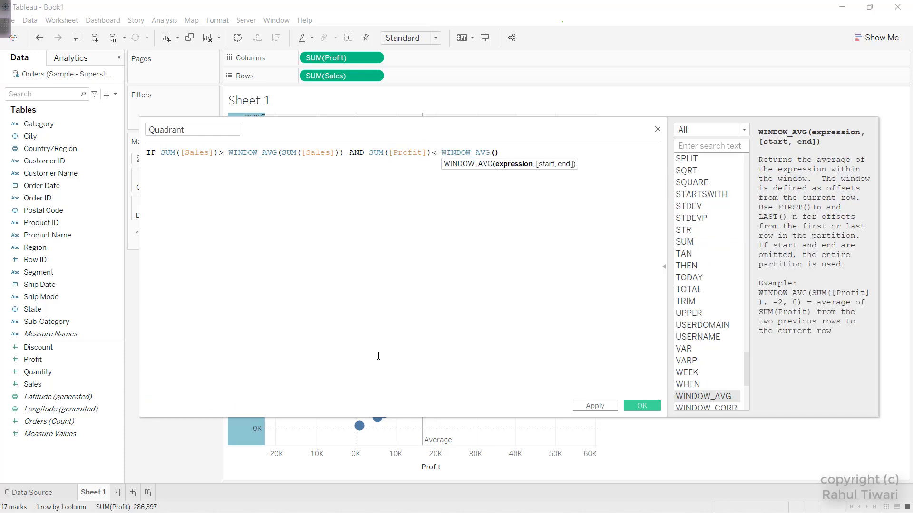
pyautogui.write('s9')
pyautogui.press('BackSpace')
pyautogui.write('um')
pyautogui.press('Return')
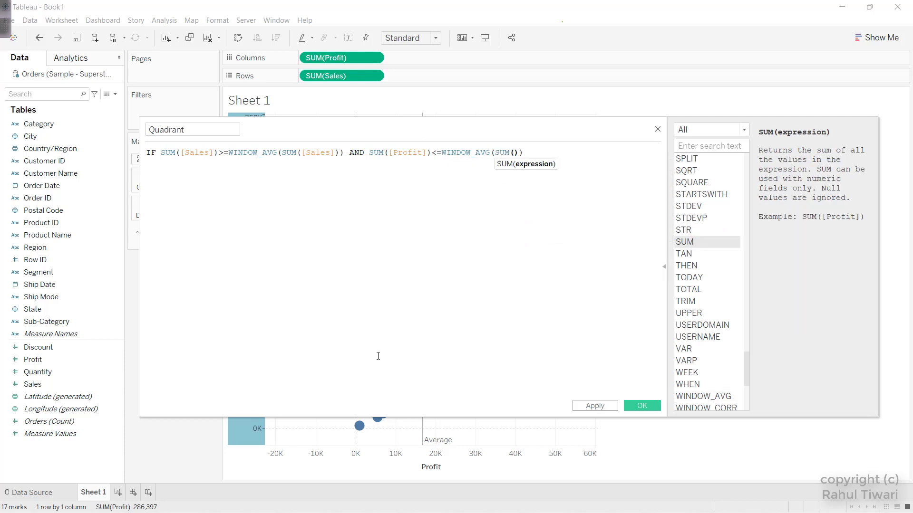
pyautogui.write('prof')
pyautogui.press('Return')
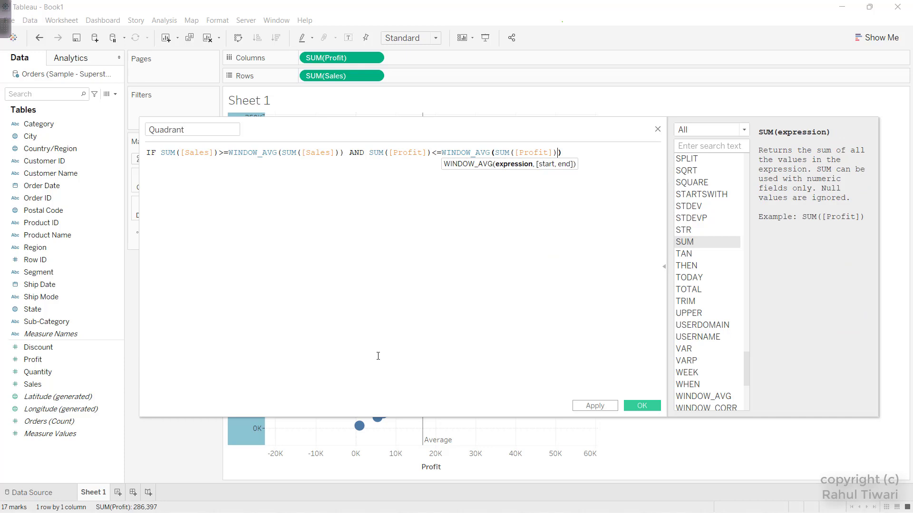
pyautogui.press('Right')
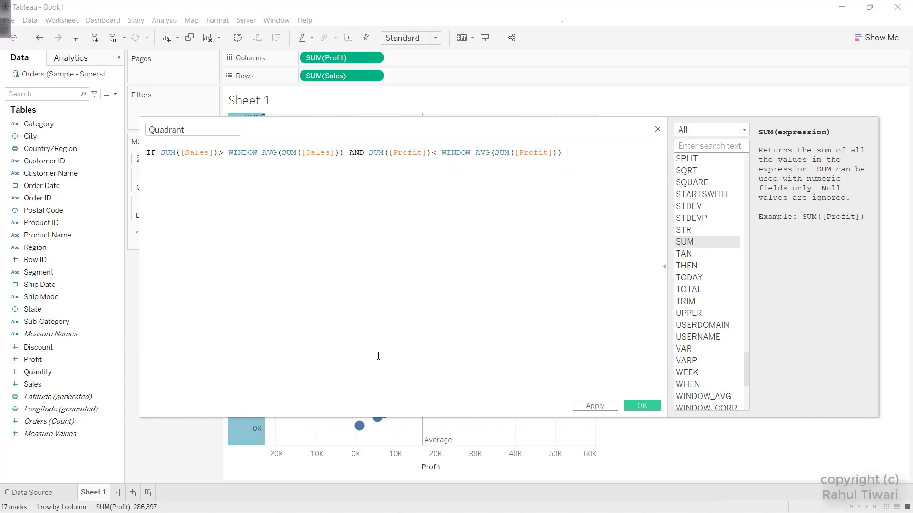
# Finish the first line of the formula with THEN and an empty string "" as its result.
pyautogui.write('th')
pyautogui.press('Return')
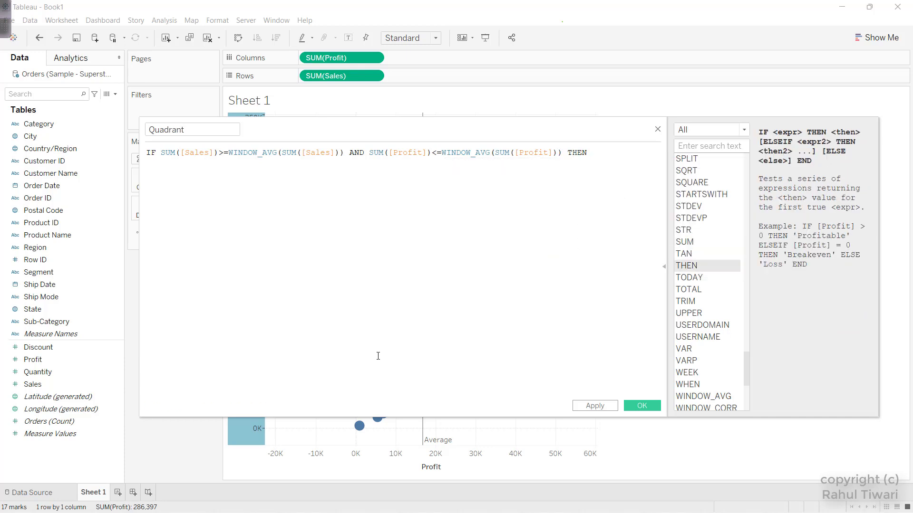
pyautogui.write('""')
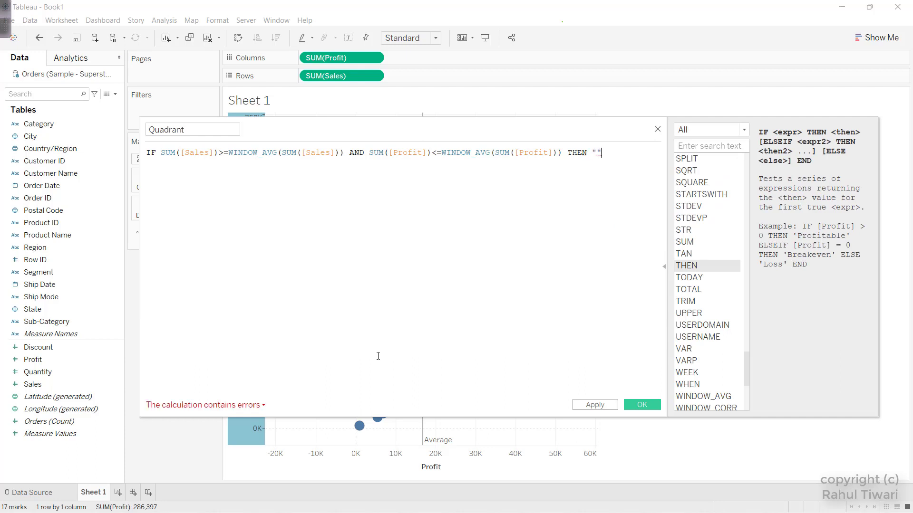
# Add an ELSEIF line below that reuses a copy of the first line's conditions, without the extra IF.
pyautogui.hotkey('ctrl', 'a')
pyautogui.hotkey('ctrl', 'c')
pyautogui.click(378, 356)
pyautogui.press('Return')
pyautogui.write('el')
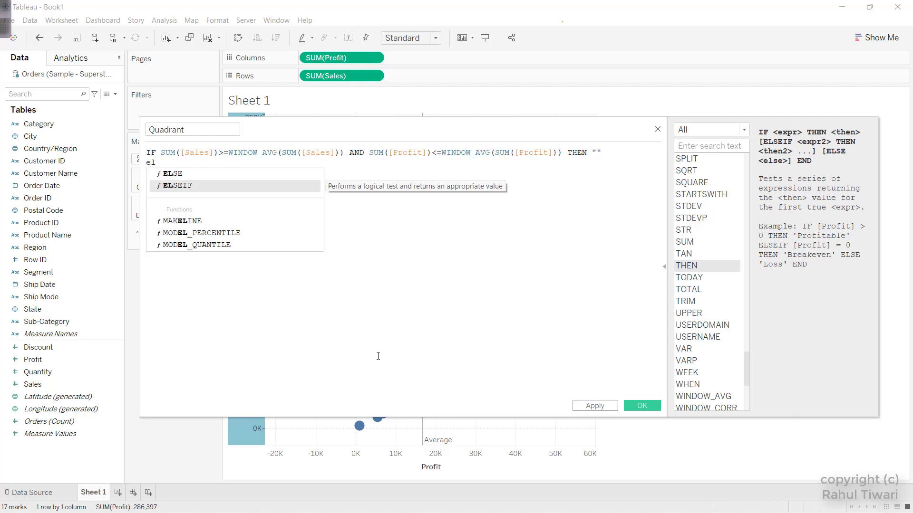
pyautogui.press('Return')
pyautogui.hotkey('ctrl', 'v')
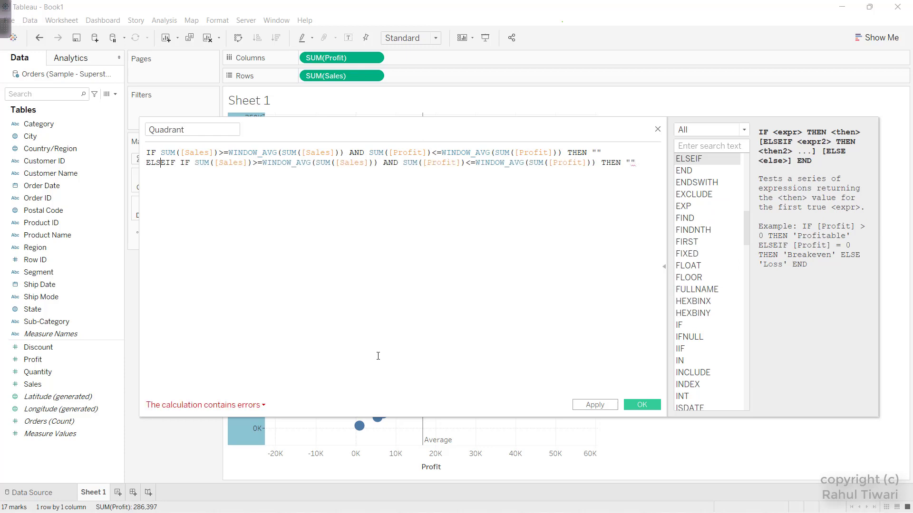
pyautogui.press('BackSpace')
pyautogui.press('BackSpace')
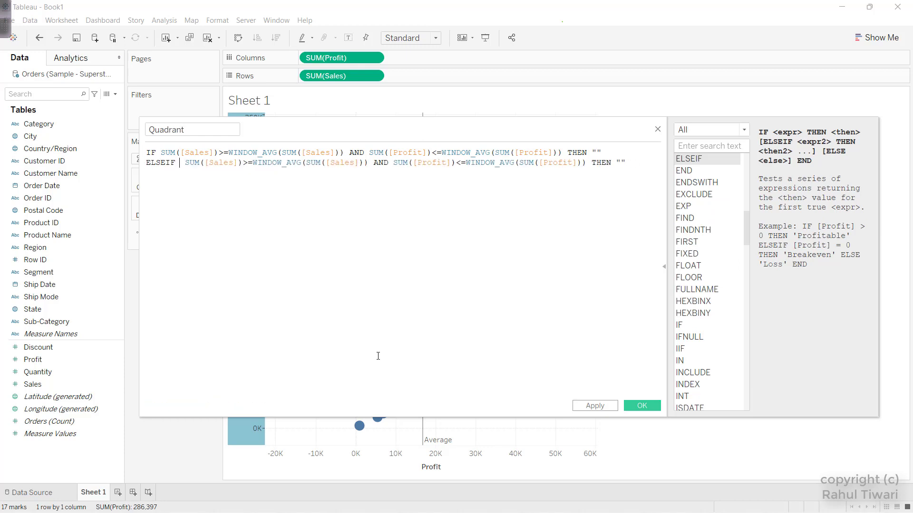
pyautogui.press('BackSpace')
# Change the Profit comparison operator in the ELSEIF line to >=.
pyautogui.press('Right')
pyautogui.press('Right')
pyautogui.press('Right')
pyautogui.press('Right')
pyautogui.press('Right')
pyautogui.press('Right')
pyautogui.press('Right')
pyautogui.press('Right')
pyautogui.press('Right')
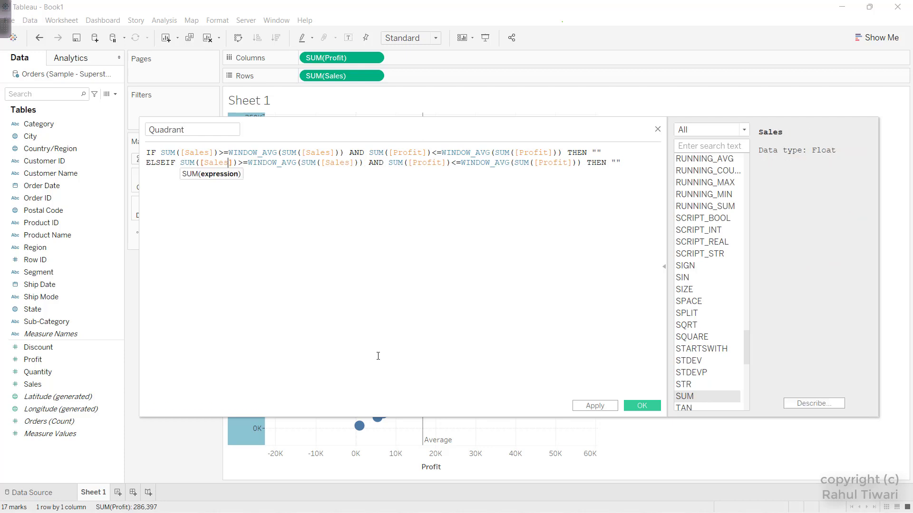
pyautogui.press('Right')
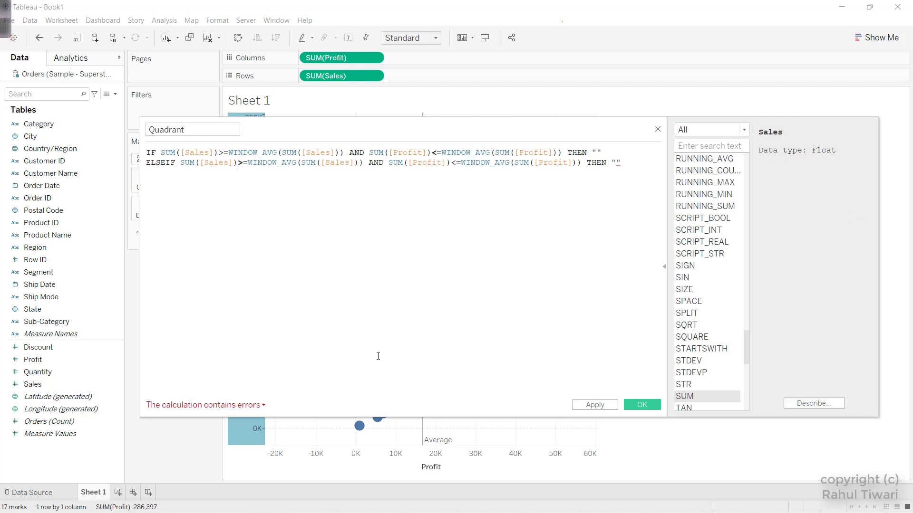
pyautogui.press('Right')
pyautogui.press('Right')
pyautogui.press('Right')
pyautogui.press('Right')
pyautogui.press('Right')
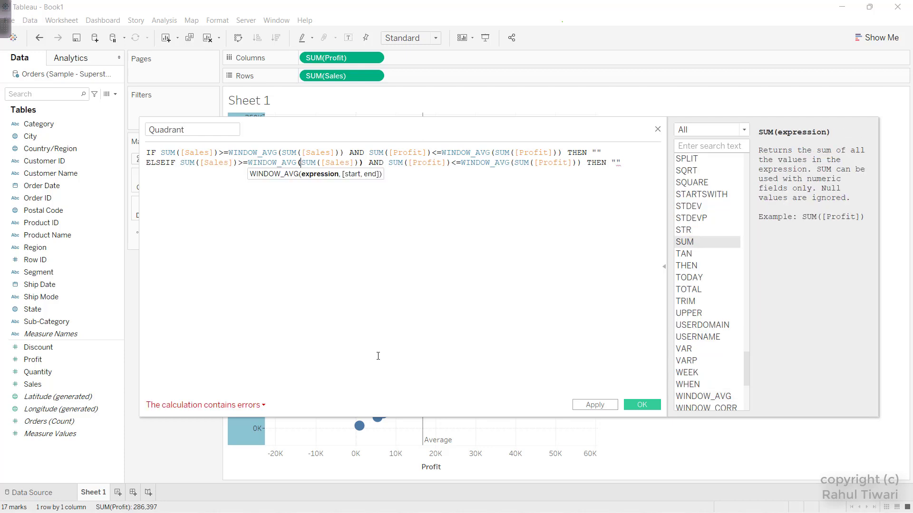
pyautogui.press('Right')
pyautogui.press('Right')
pyautogui.press('Right')
pyautogui.press('Right')
pyautogui.press('Right')
pyautogui.press('Right')
pyautogui.press('Right')
pyautogui.press('Right')
pyautogui.press('Right')
pyautogui.press('Right')
pyautogui.press('Right')
pyautogui.press('Right')
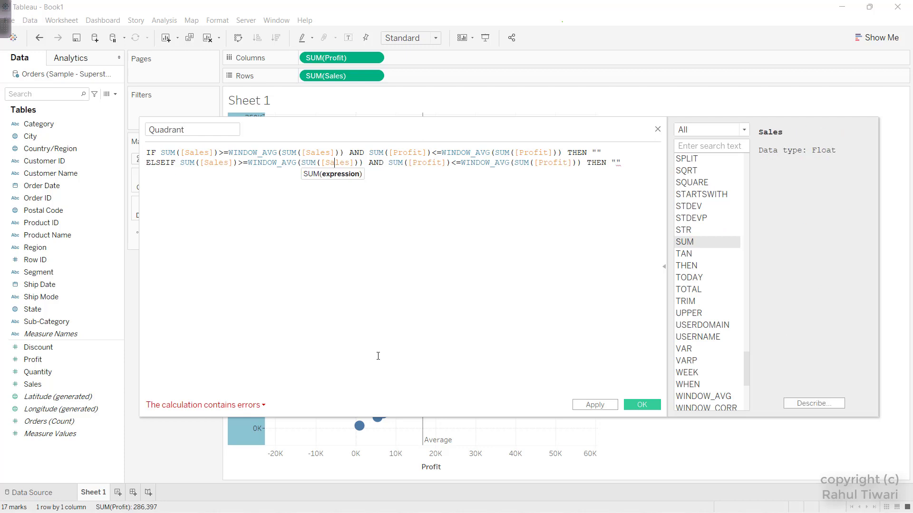
pyautogui.press('Right')
pyautogui.press('Right')
pyautogui.press('Right')
pyautogui.press('Right')
pyautogui.press('Right')
pyautogui.press('Right')
pyautogui.press('Right')
pyautogui.press('Right')
pyautogui.press('Right')
pyautogui.press('Right')
pyautogui.press('Right')
pyautogui.press('Right')
pyautogui.press('Right')
pyautogui.press('Right')
pyautogui.press('Right')
pyautogui.press('Right')
pyautogui.press('Right')
pyautogui.press('Right')
pyautogui.press('Right')
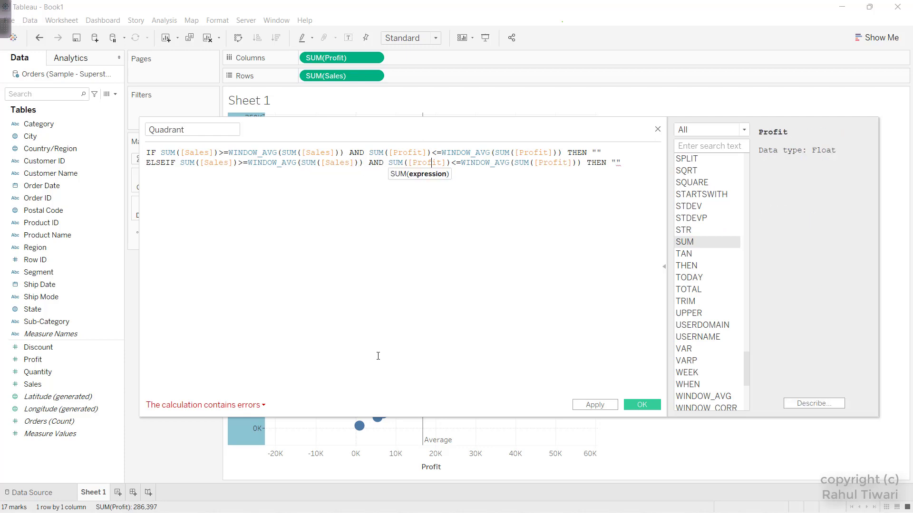
pyautogui.press('BackSpace')
pyautogui.press('BackSpace')
pyautogui.write('>=')
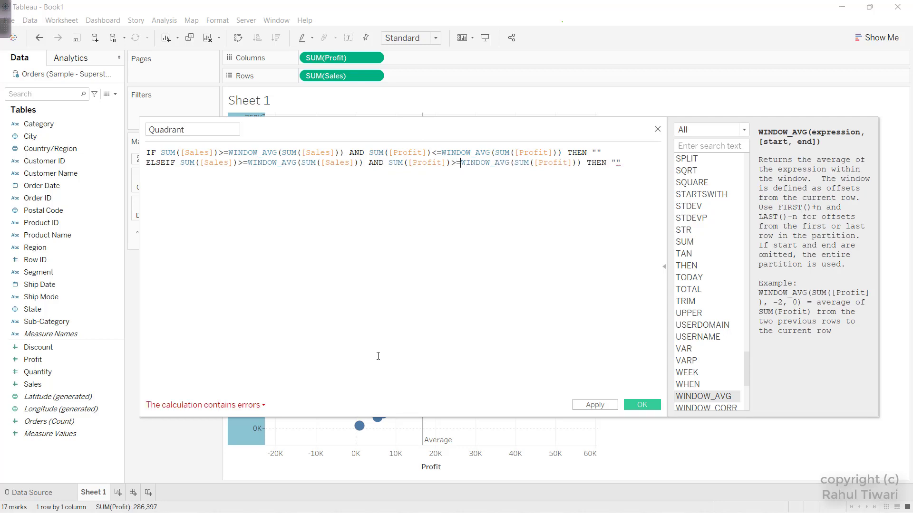
# Duplicate the ELSEIF line twice below itself and close the formula with END.
pyautogui.press('Right')
pyautogui.press('Right')
pyautogui.press('Right')
pyautogui.press('Right')
pyautogui.press('Right')
pyautogui.press('Right')
pyautogui.press('Right')
pyautogui.press('Right')
pyautogui.press('Right')
pyautogui.press('Right')
pyautogui.press('Right')
pyautogui.press('Right')
pyautogui.press('Right')
pyautogui.press('Right')
pyautogui.press('Right')
pyautogui.press('Right')
pyautogui.press('Right')
pyautogui.press('Right')
pyautogui.press('Right')
pyautogui.press('Right')
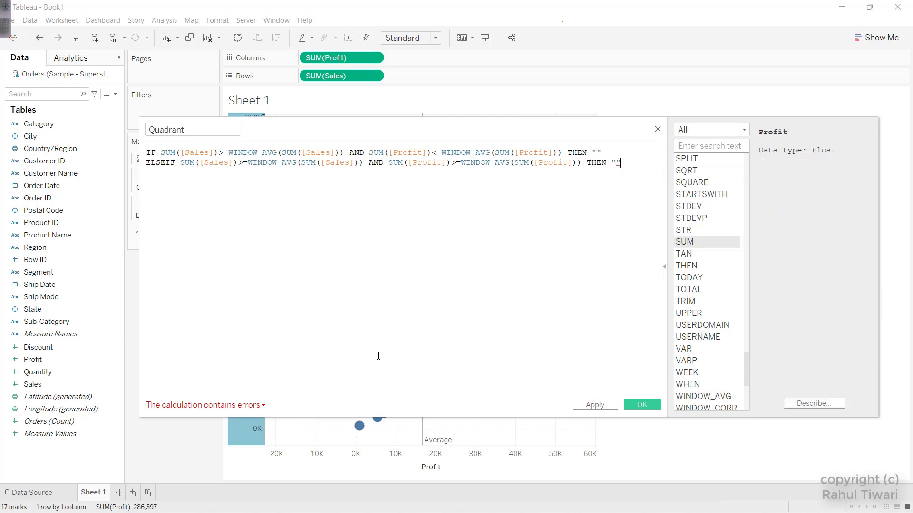
pyautogui.hotkey('shift', 'Home')
pyautogui.hotkey('ctrl', 'c')
pyautogui.press('Return')
pyautogui.hotkey('ctrl', 'v')
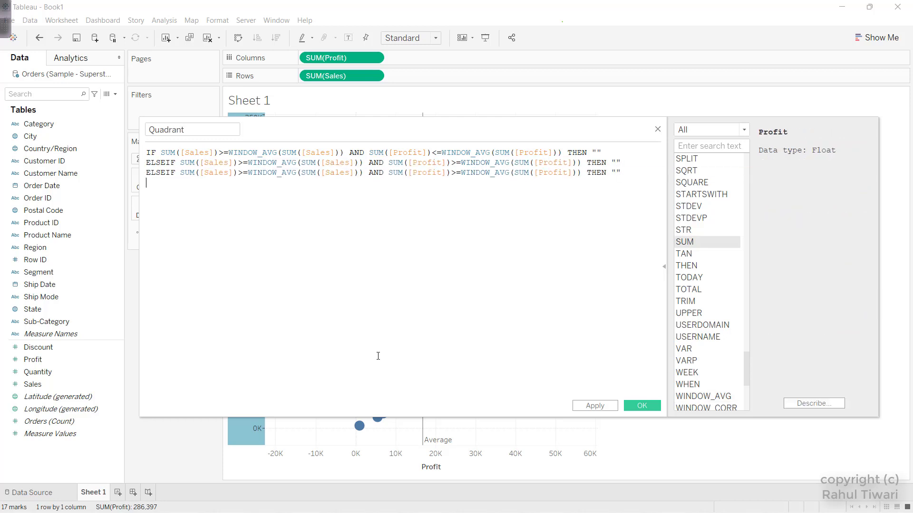
pyautogui.press('Return')
pyautogui.hotkey('ctrl', 'v')
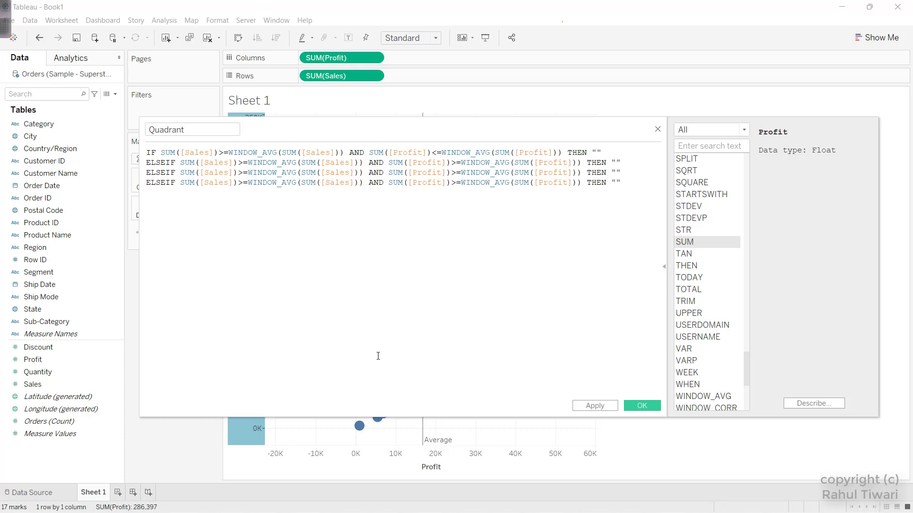
pyautogui.write('en')
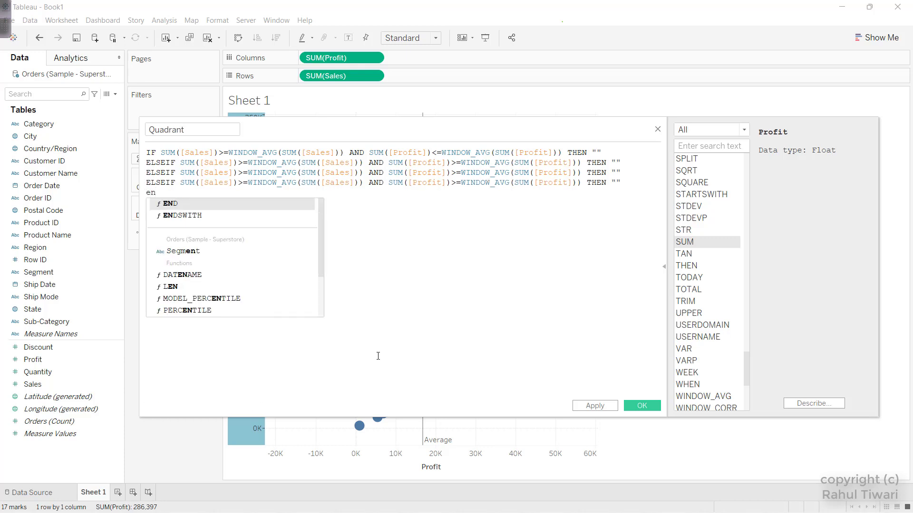
pyautogui.press('Return')
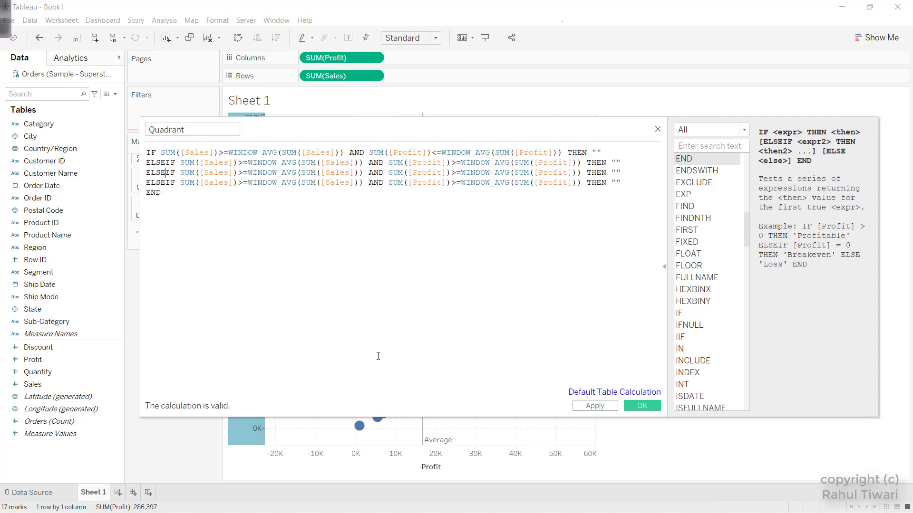
# Change the Sales comparison operator in the second ELSEIF line to <=.
pyautogui.press('Right')
pyautogui.press('Right')
pyautogui.press('Right')
pyautogui.press('Right')
pyautogui.press('Right')
pyautogui.press('Right')
pyautogui.press('Right')
pyautogui.press('Right')
pyautogui.press('Right')
pyautogui.press('Right')
pyautogui.press('Right')
pyautogui.press('Right')
pyautogui.press('Right')
pyautogui.press('Right')
pyautogui.press('Right')
pyautogui.press('Right')
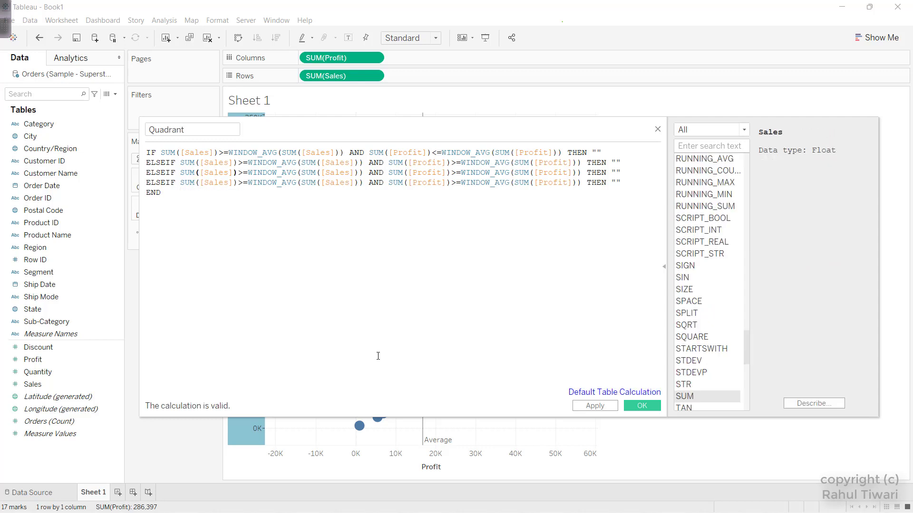
pyautogui.press('Right')
pyautogui.press('BackSpace')
pyautogui.write('<')
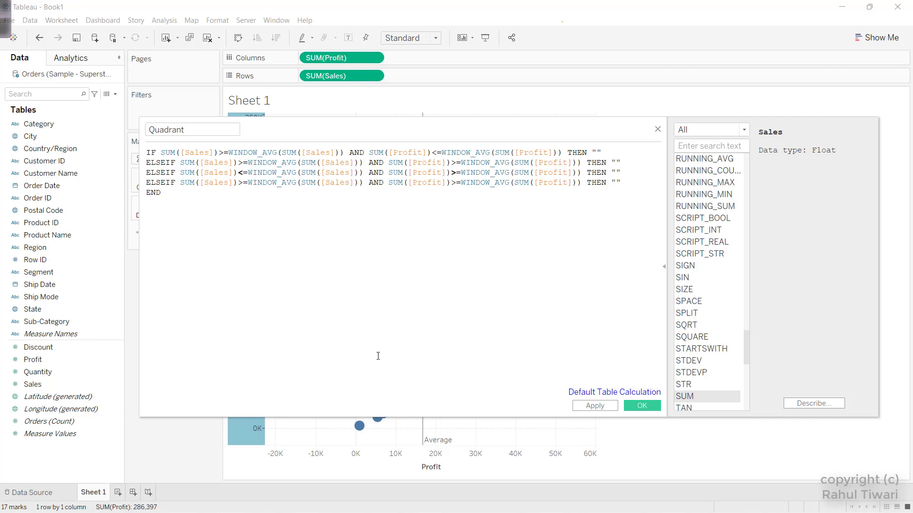
# Change the Sales comparison operator in the third ELSEIF line to <=.
pyautogui.press('Right')
pyautogui.press('Right')
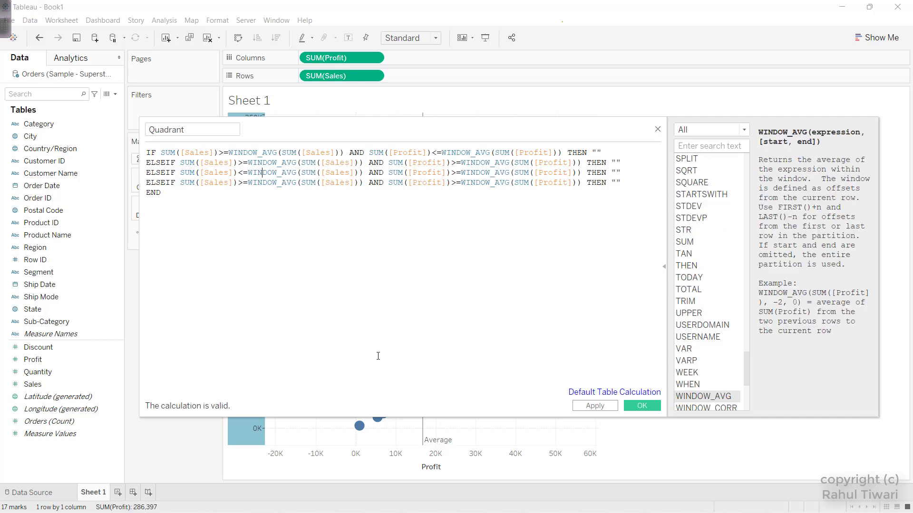
pyautogui.press('Right')
pyautogui.press('Right')
pyautogui.press('Right')
pyautogui.press('Right')
pyautogui.press('Right')
pyautogui.press('Right')
pyautogui.press('Right')
pyautogui.press('Right')
pyautogui.press('Right')
pyautogui.press('Right')
pyautogui.press('Right')
pyautogui.press('Right')
pyautogui.press('Right')
pyautogui.press('Right')
pyautogui.press('Right')
pyautogui.press('Right')
pyautogui.press('Right')
pyautogui.press('Right')
pyautogui.press('Right')
pyautogui.press('Right')
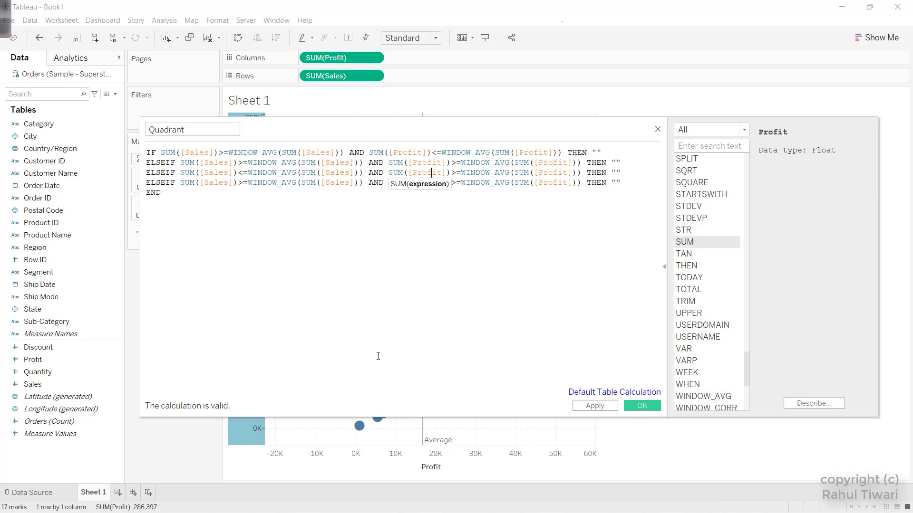
pyautogui.press('Right')
pyautogui.press('Right')
pyautogui.press('Right')
pyautogui.press('Right')
pyautogui.press('Right')
pyautogui.press('Right')
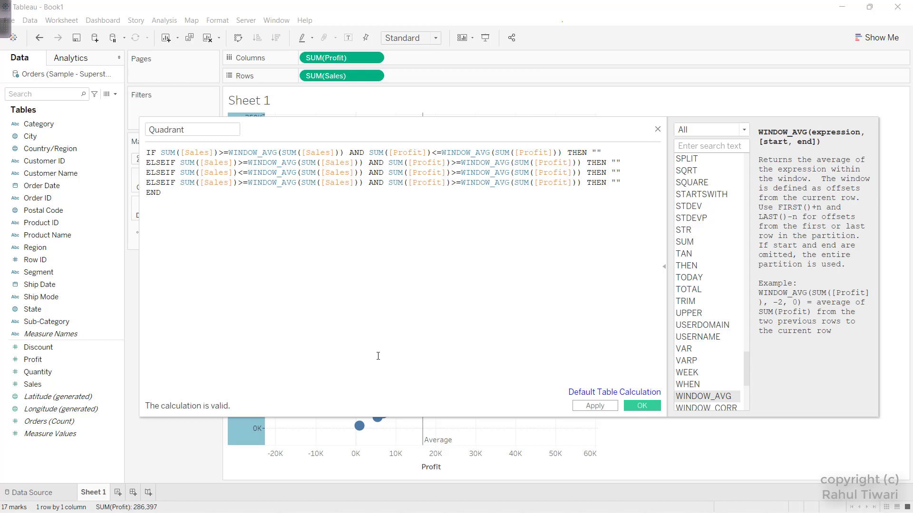
pyautogui.press('Right')
pyautogui.press('Right')
pyautogui.press('Right')
pyautogui.press('Right')
pyautogui.press('Right')
pyautogui.press('Right')
pyautogui.press('Right')
pyautogui.press('Right')
pyautogui.press('Right')
pyautogui.press('Right')
pyautogui.press('Right')
pyautogui.press('Right')
pyautogui.press('Right')
pyautogui.press('Right')
pyautogui.press('Right')
pyautogui.press('Right')
pyautogui.press('Right')
pyautogui.press('Right')
pyautogui.press('Right')
pyautogui.press('Right')
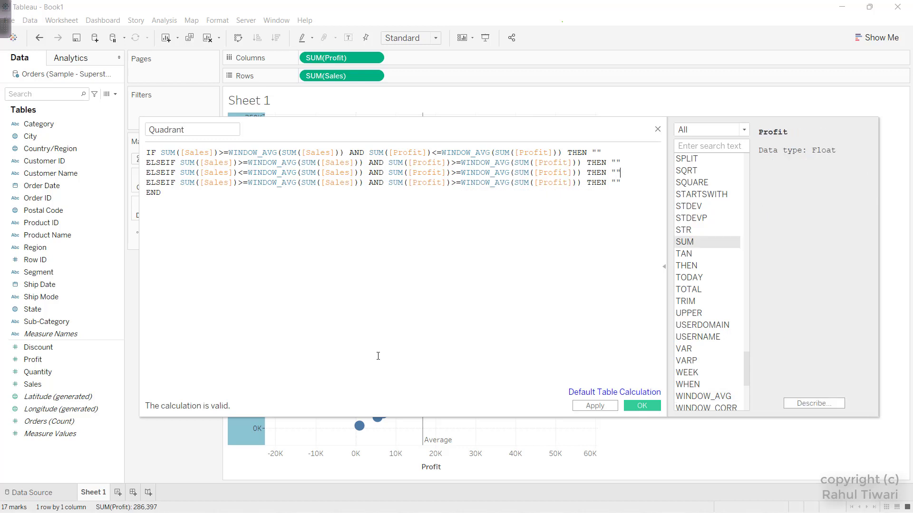
pyautogui.press('Right')
pyautogui.press('Right')
pyautogui.press('Right')
pyautogui.press('Right')
pyautogui.press('Right')
pyautogui.press('Right')
pyautogui.press('Right')
pyautogui.press('Right')
pyautogui.press('Right')
pyautogui.press('Right')
pyautogui.press('Right')
pyautogui.press('Right')
pyautogui.press('Right')
pyautogui.press('Right')
pyautogui.press('Right')
pyautogui.press('Right')
pyautogui.press('Right')
pyautogui.press('Right')
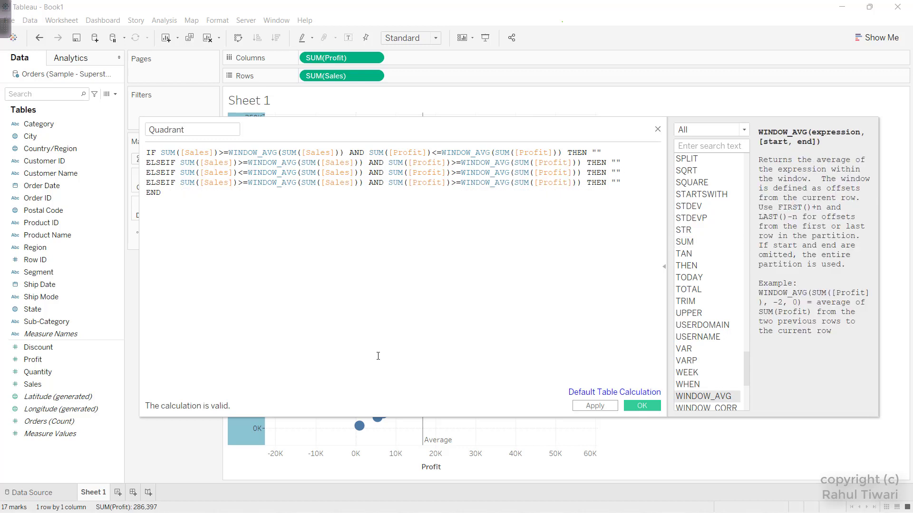
pyautogui.press('BackSpace')
pyautogui.press('BackSpace')
pyautogui.write('<=')
# Change the Profit comparison operator in the third ELSEIF line to <=.
pyautogui.press('Right')
pyautogui.press('Right')
pyautogui.press('Right')
pyautogui.press('Right')
pyautogui.press('Right')
pyautogui.press('Right')
pyautogui.press('Right')
pyautogui.press('Right')
pyautogui.press('Right')
pyautogui.press('Right')
pyautogui.press('Right')
pyautogui.press('Right')
pyautogui.press('Right')
pyautogui.press('Right')
pyautogui.press('Right')
pyautogui.press('Right')
pyautogui.press('Right')
pyautogui.press('Right')
pyautogui.press('Right')
pyautogui.press('Right')
pyautogui.press('BackSpace')
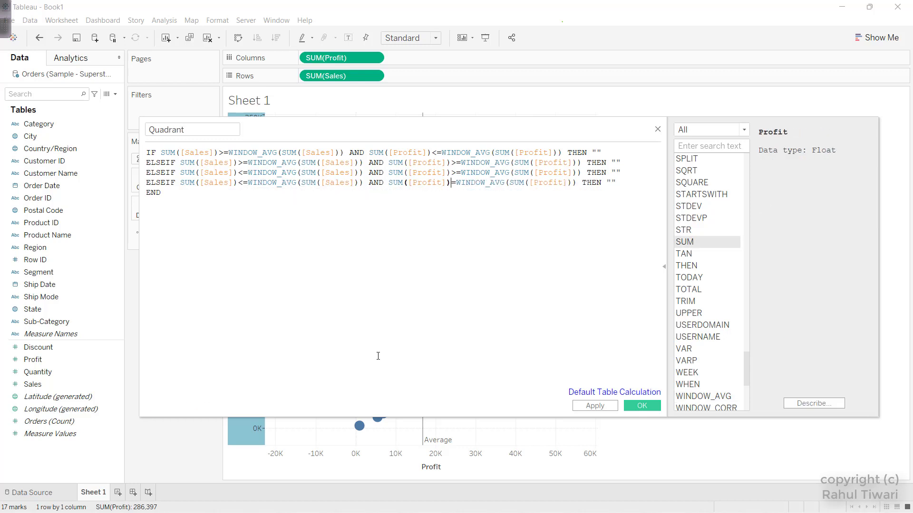
pyautogui.write('<')
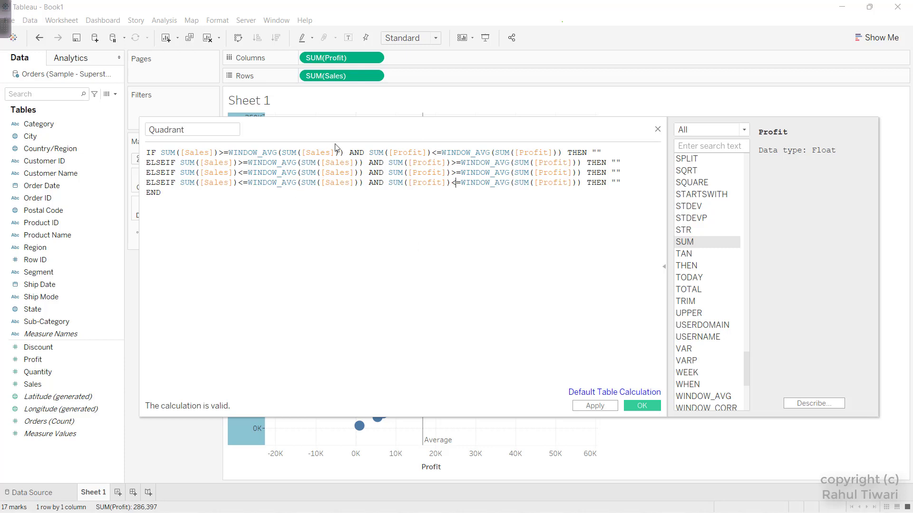
# Set the Quadrant calculation's default table calculation to compute using Sub-Category.
pyautogui.moveTo(356, 134); pyautogui.dragTo(300, 194)
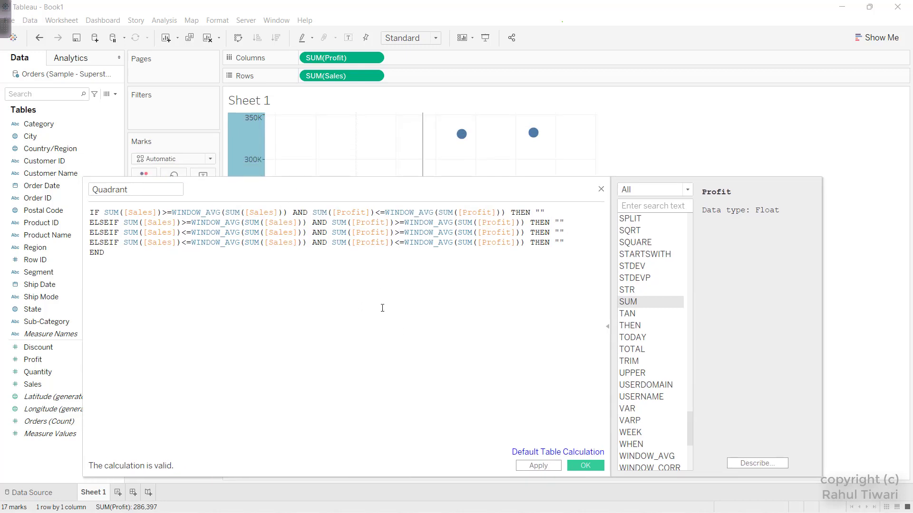
pyautogui.click(540, 452)
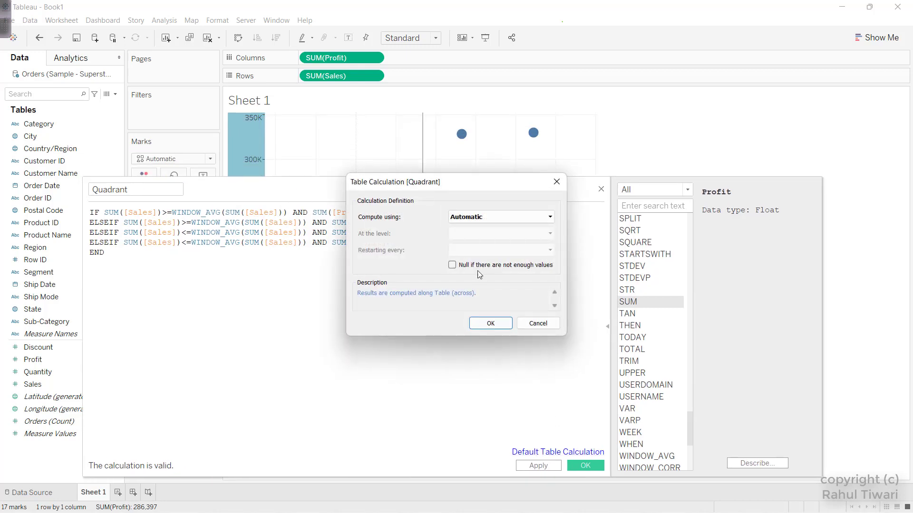
pyautogui.click(493, 219)
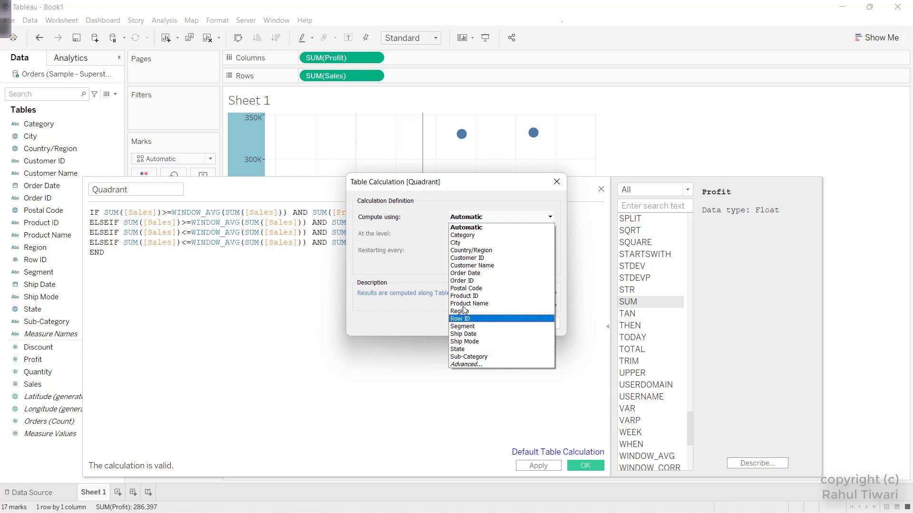
pyautogui.click(471, 357)
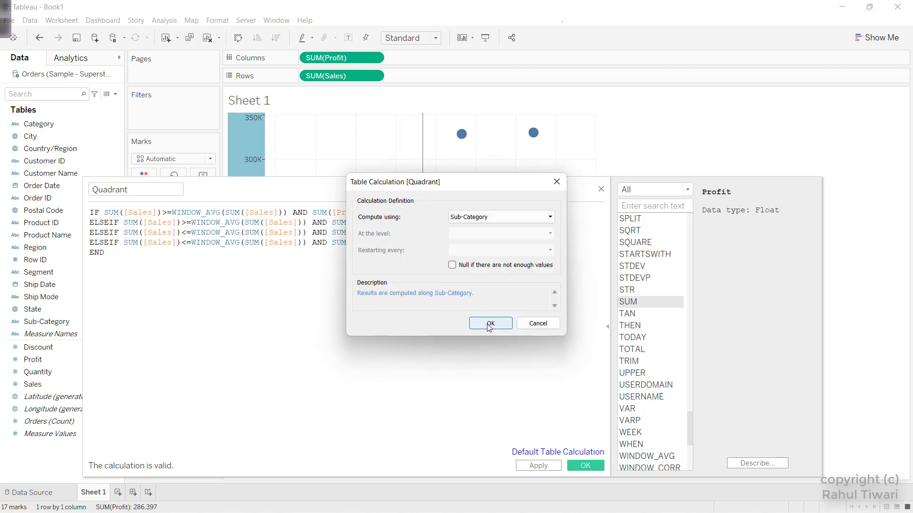
pyautogui.click(490, 323)
# Check the chart's quadrants behind the calculation editor and enter "High Sales and High Profit" as the first ELSEIF line's result.
pyautogui.moveTo(321, 193); pyautogui.dragTo(347, 301)
pyautogui.moveTo(291, 292); pyautogui.dragTo(250, 413)
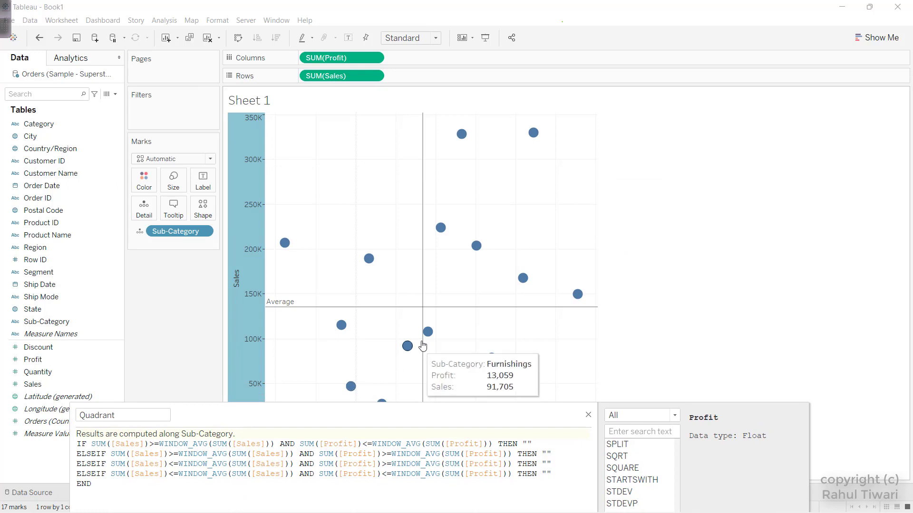
pyautogui.moveTo(386, 410); pyautogui.dragTo(385, 455)
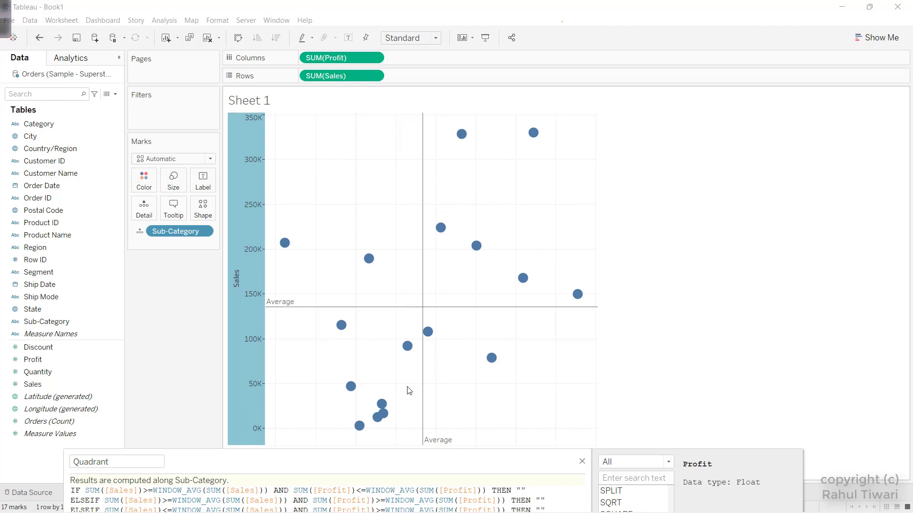
pyautogui.moveTo(359, 473); pyautogui.dragTo(412, 198)
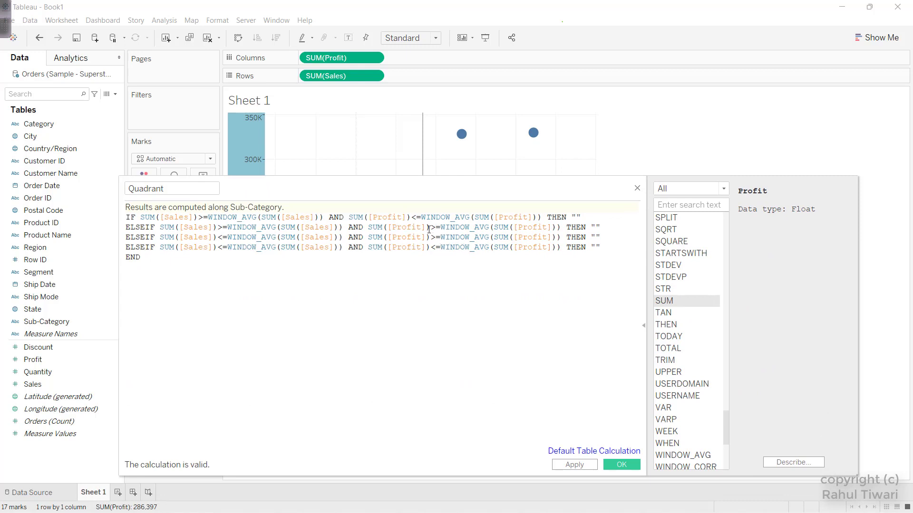
pyautogui.click(595, 229)
pyautogui.write('High P')
pyautogui.press('BackSpace')
pyautogui.write('Sales a')
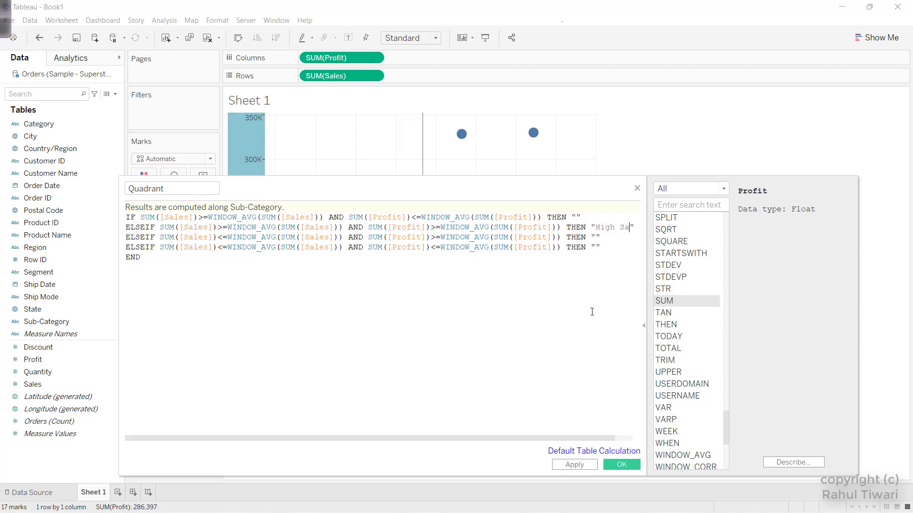
pyautogui.write('nd Hig')
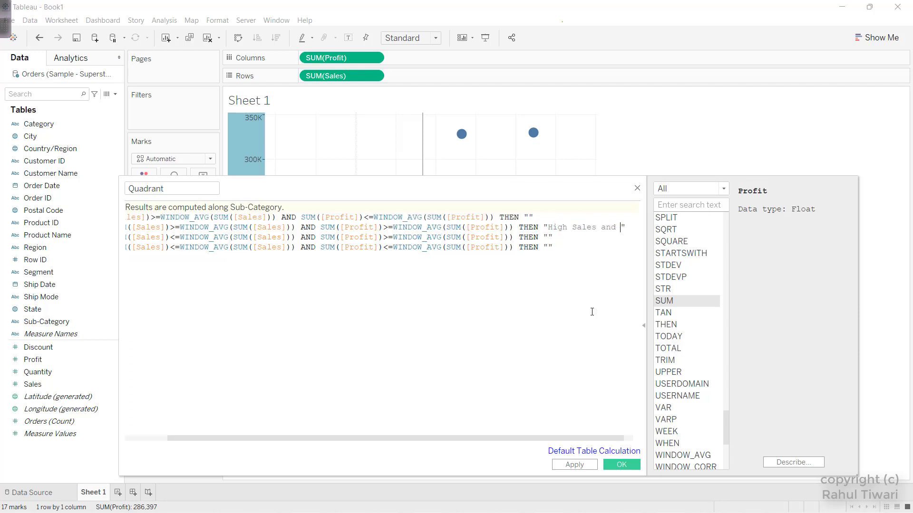
pyautogui.press('BackSpace')
pyautogui.write('h Profit')
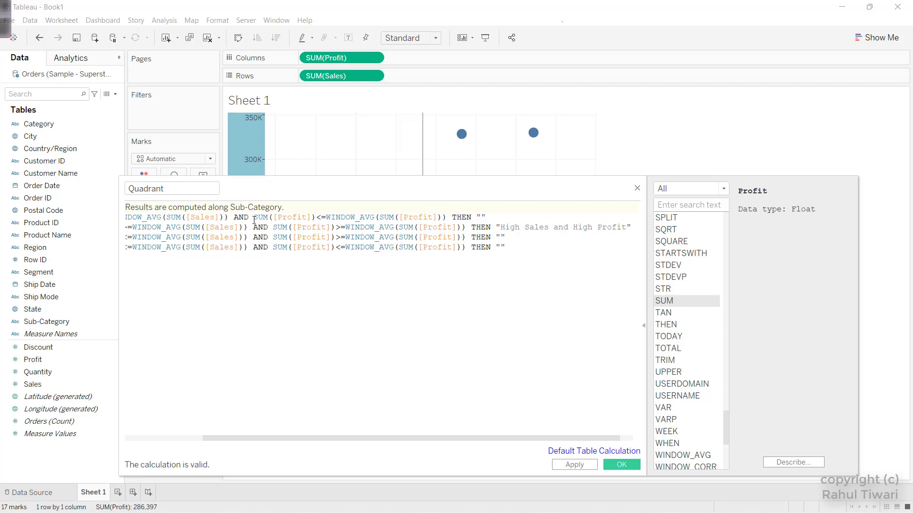
# Enter "High Sales and Low Profit" as the result of the opening IF line.
pyautogui.moveTo(486, 438); pyautogui.dragTo(387, 439)
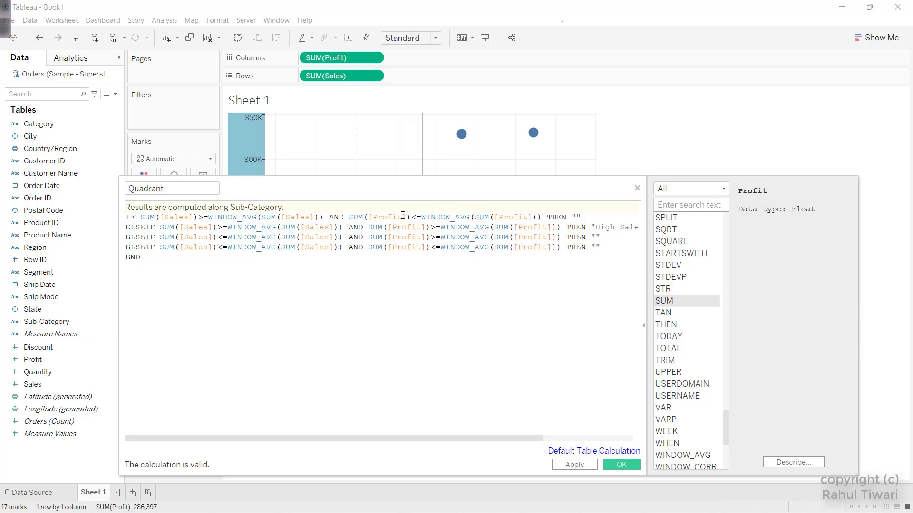
pyautogui.click(577, 216)
pyautogui.write('High Sales an')
pyautogui.write('d Low Pro')
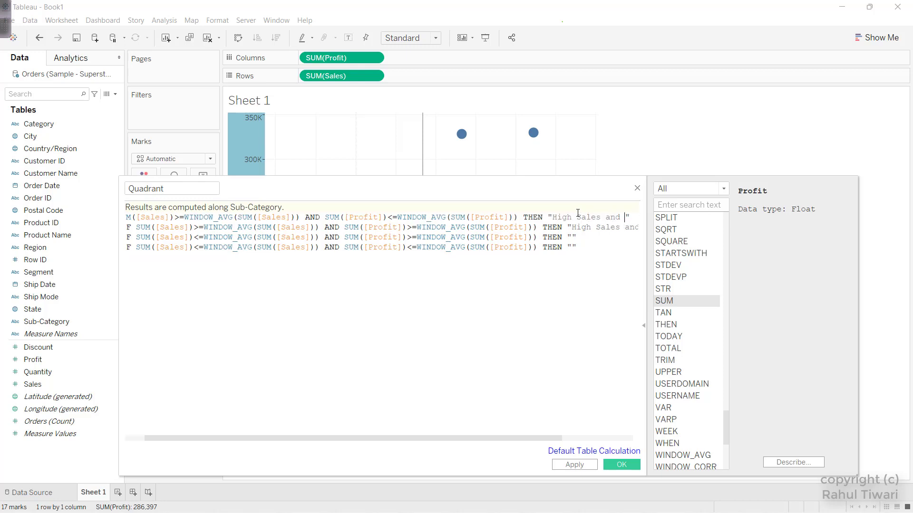
pyautogui.write('fit')
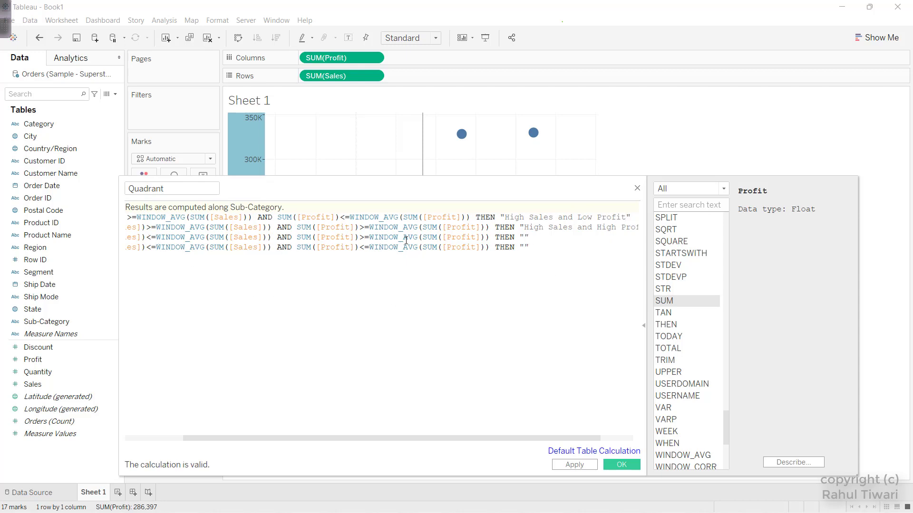
# Enter "Low Sales and High Profit" and "Low Sales and Low Average" as the last two ELSEIF results and save the Quadrant field.
pyautogui.write('Low Sales and ')
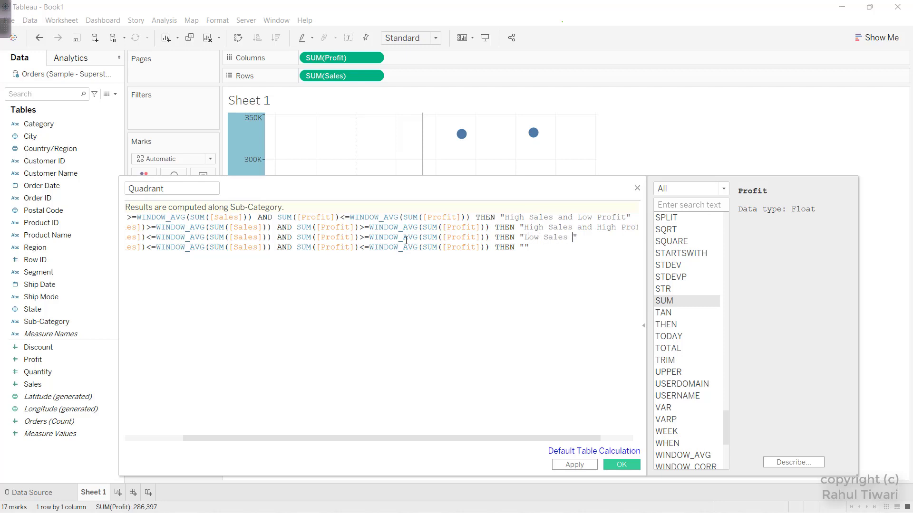
pyautogui.write('High Profit')
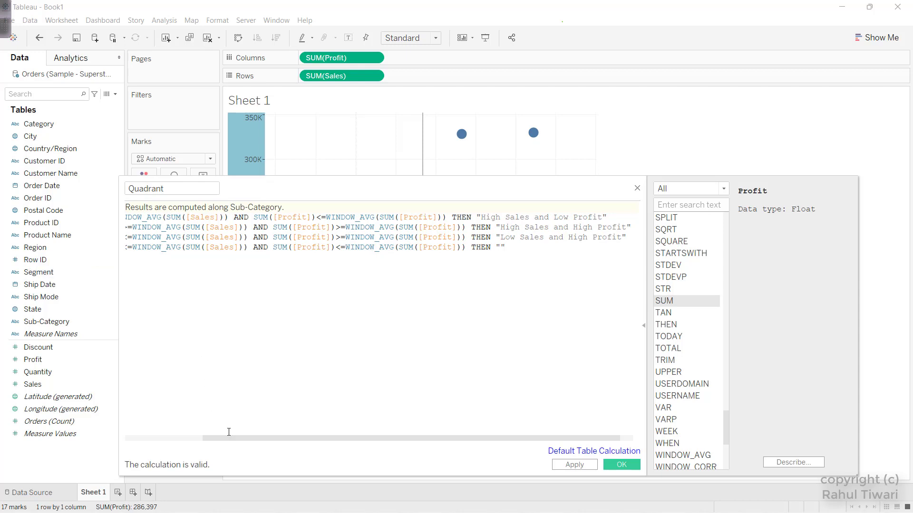
pyautogui.moveTo(230, 438); pyautogui.dragTo(203, 406)
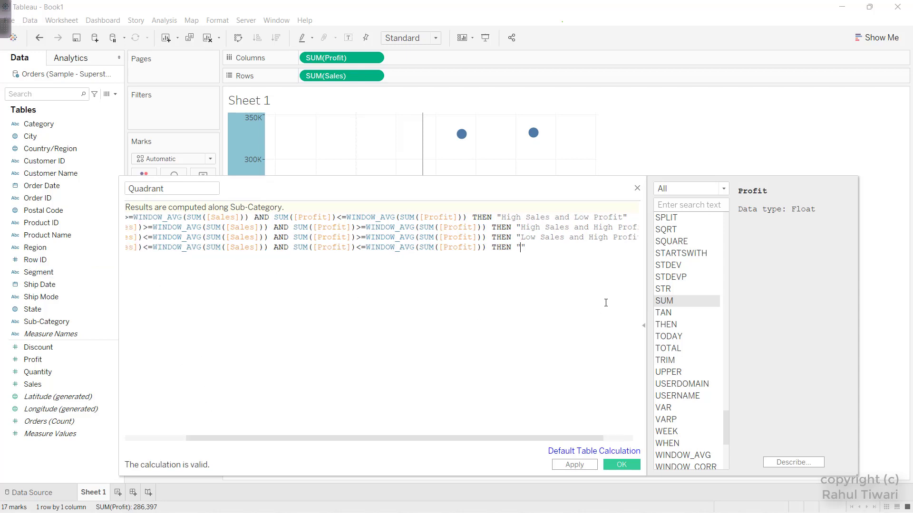
pyautogui.write('Low Sales')
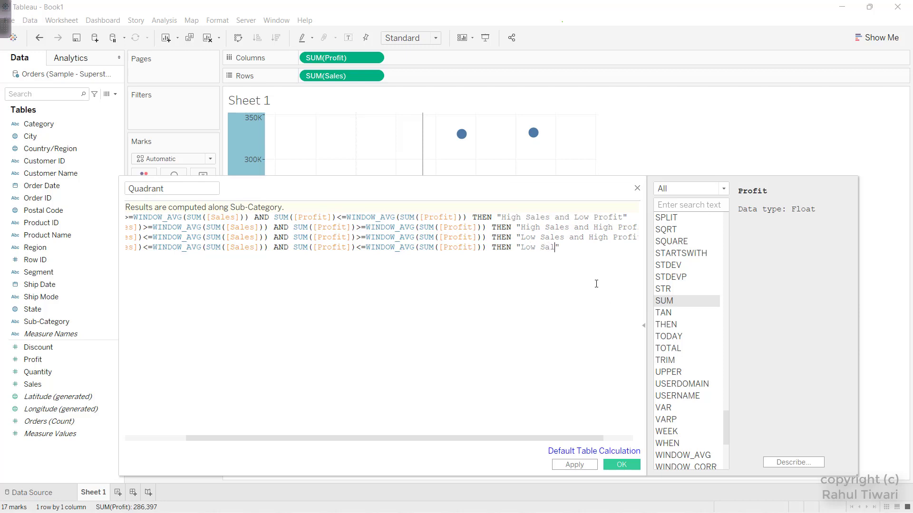
pyautogui.write(' and Low Average')
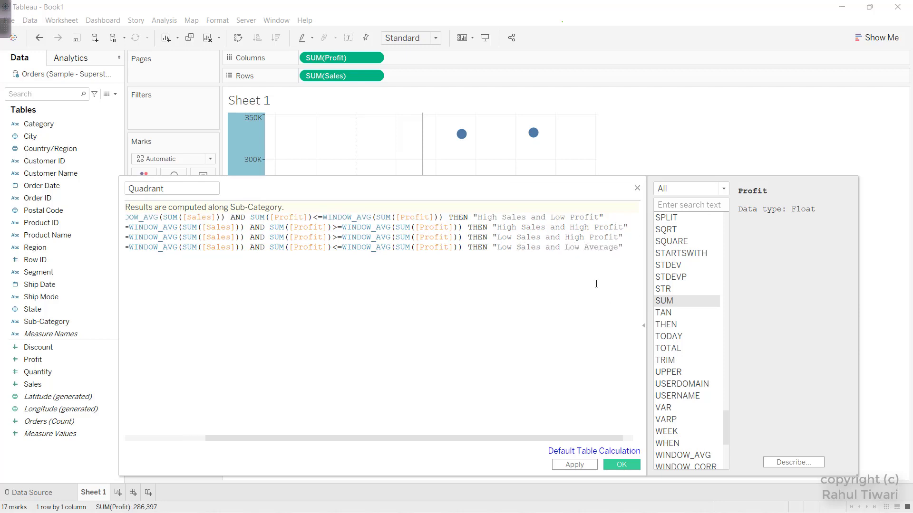
pyautogui.click(614, 464)
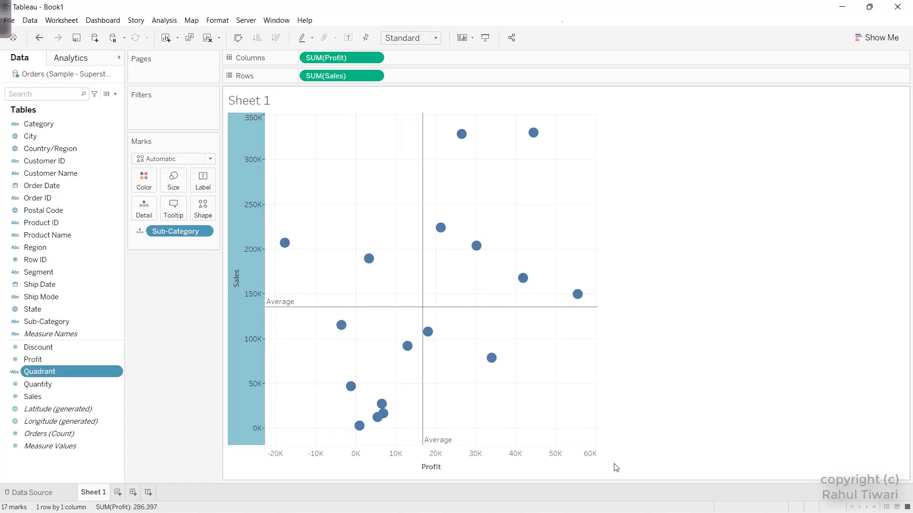
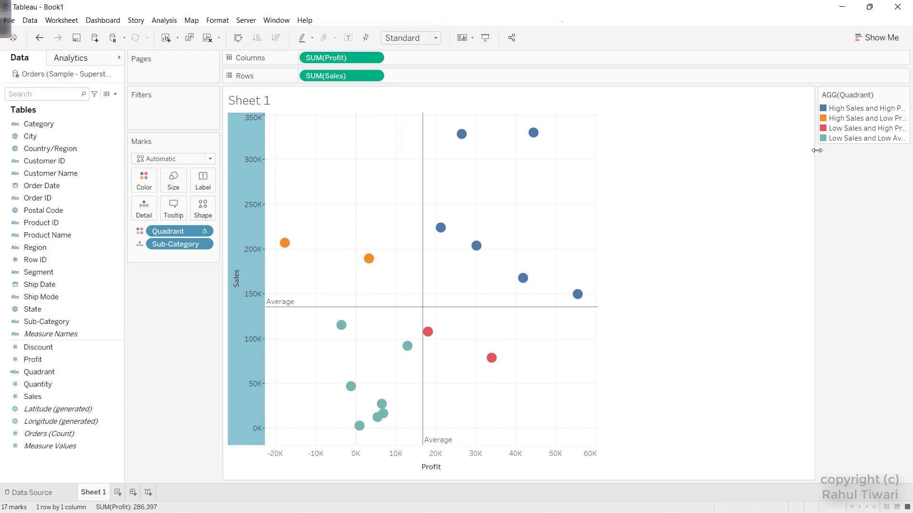
# Widen the Quadrant color legend to fit its full labels and assign the Automatic color palette to its items.
pyautogui.moveTo(817, 150); pyautogui.dragTo(777, 150)
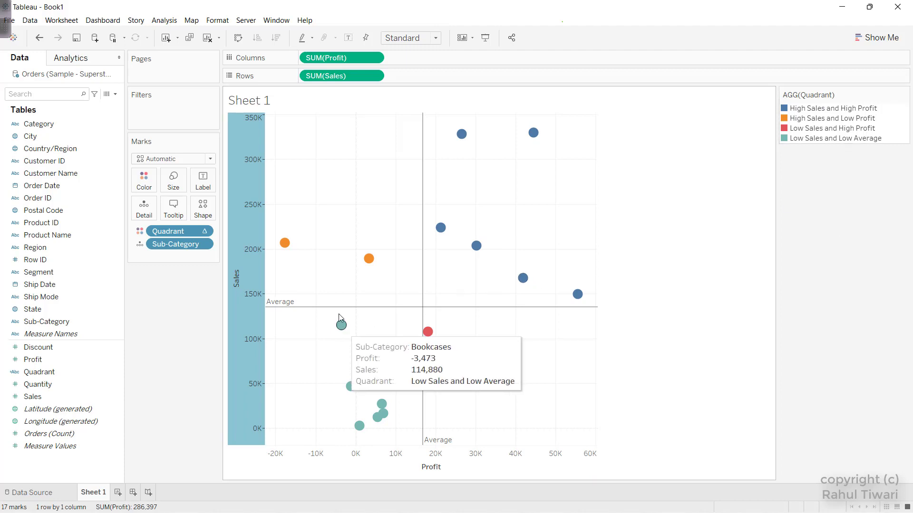
pyautogui.moveTo(429, 340)
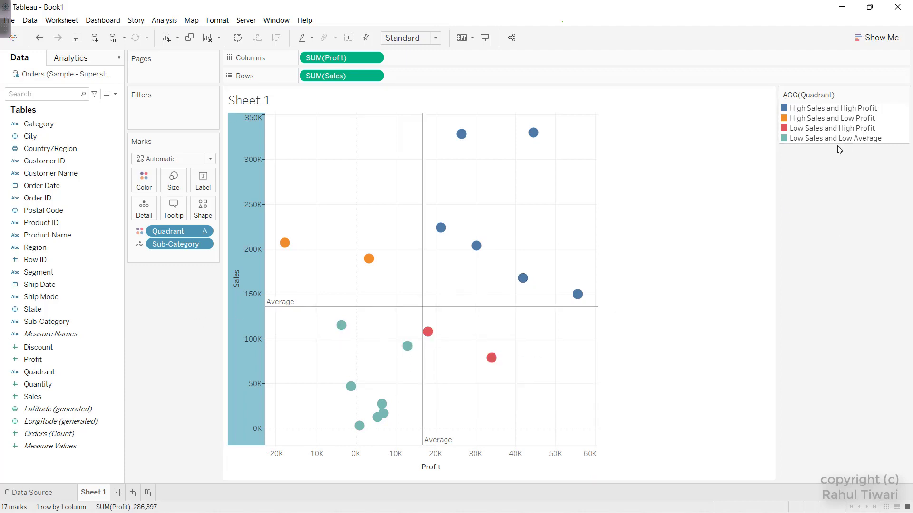
pyautogui.click(904, 98)
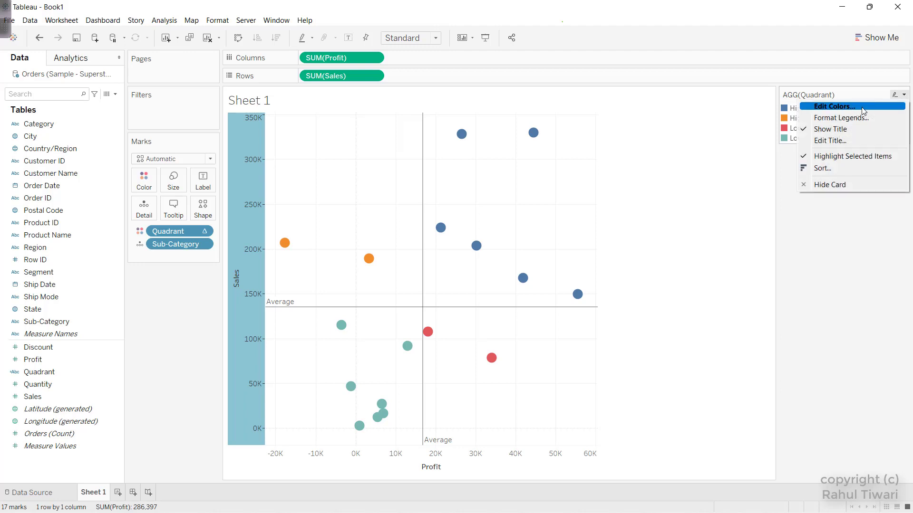
pyautogui.click(846, 105)
pyautogui.click(517, 331)
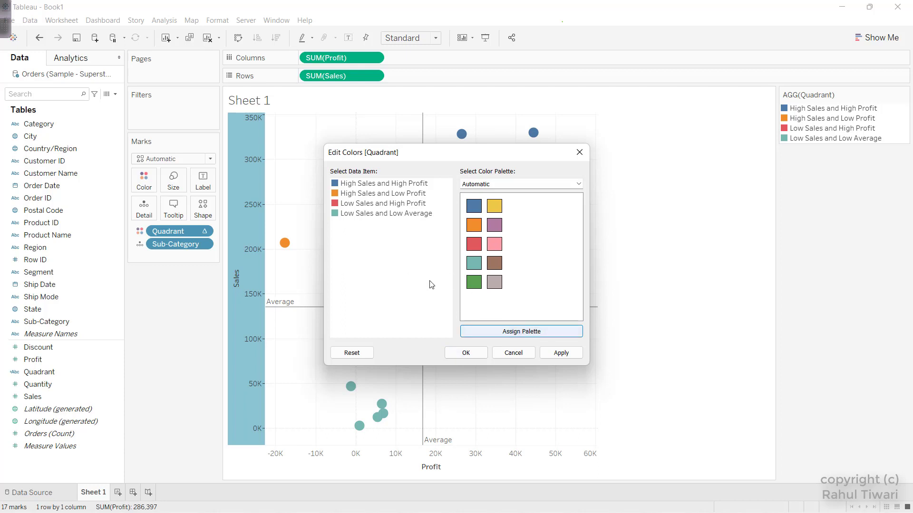
pyautogui.click(465, 353)
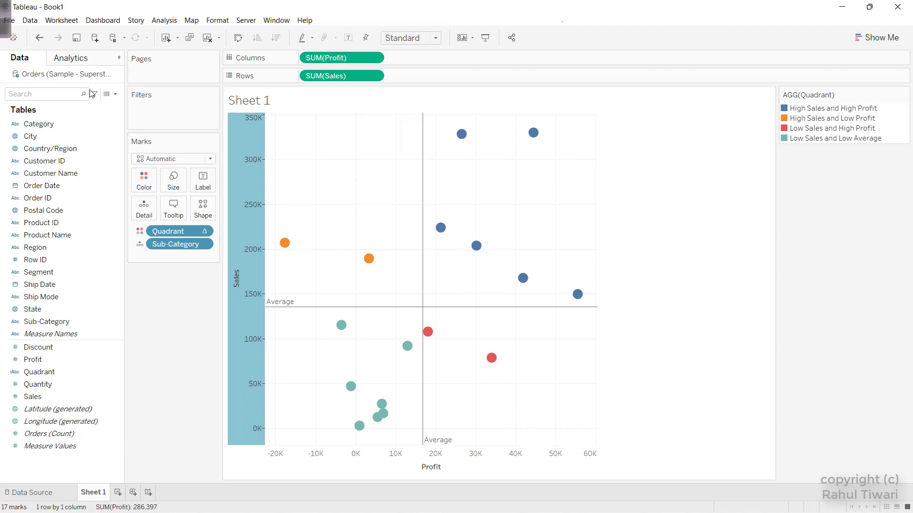
# Create a String parameter with a list of allowable values and name it "Quadrant Parameter".
pyautogui.click(115, 94)
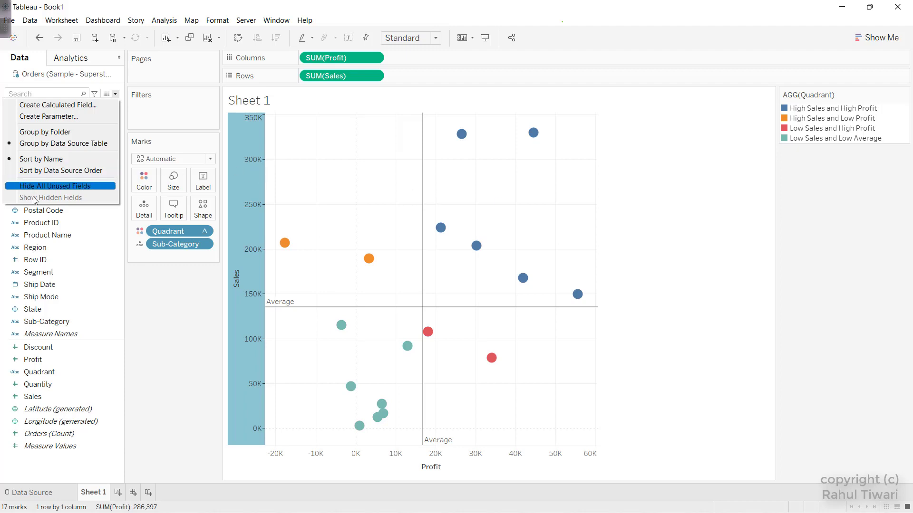
pyautogui.click(26, 118)
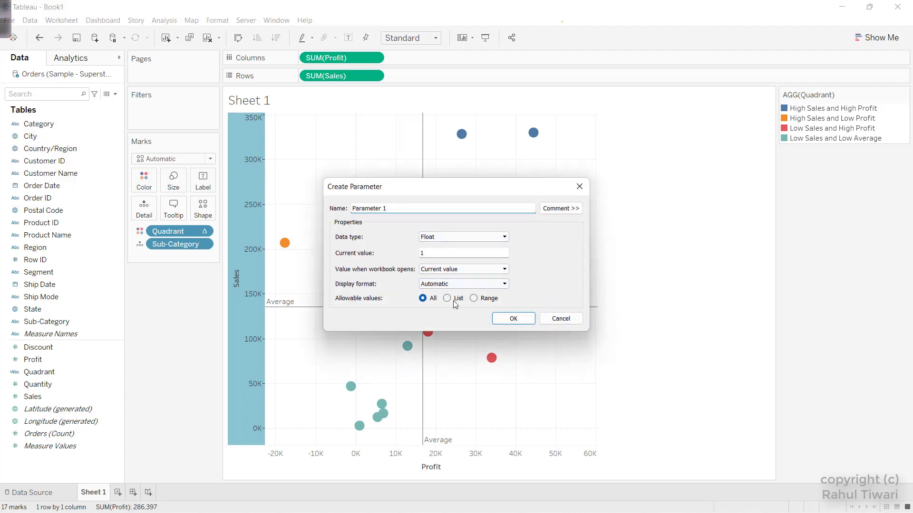
pyautogui.click(449, 299)
pyautogui.click(439, 236)
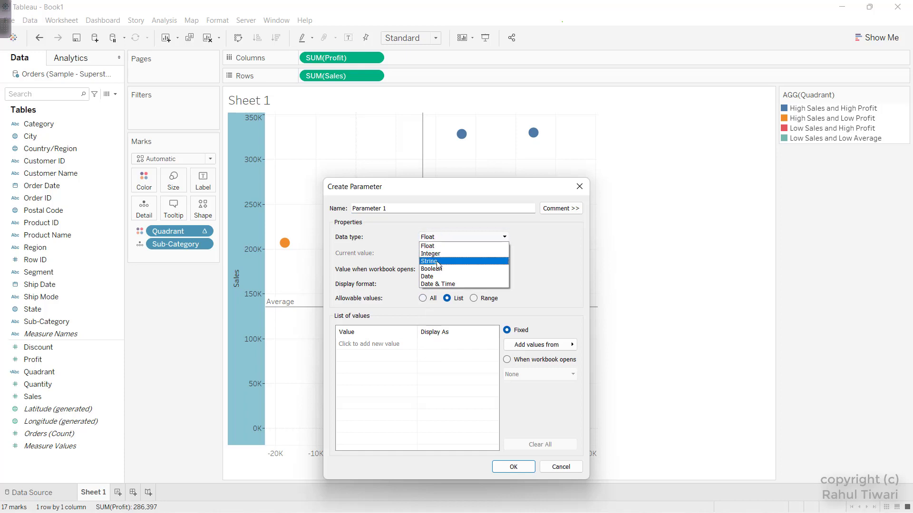
pyautogui.click(438, 260)
pyautogui.moveTo(397, 208); pyautogui.dragTo(352, 209)
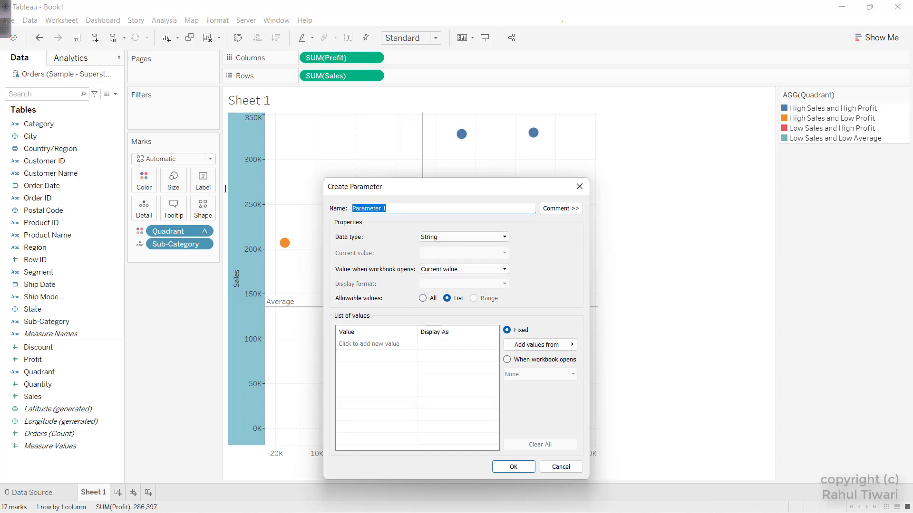
pyautogui.write('Q')
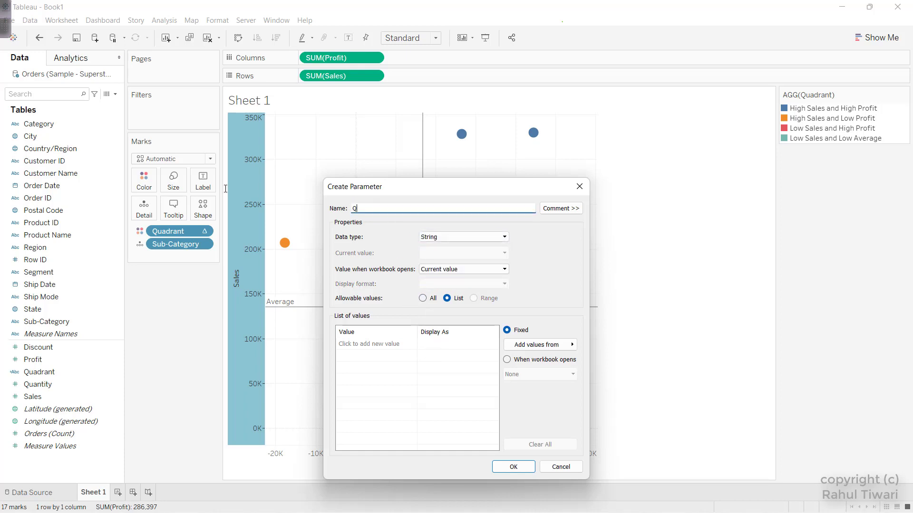
pyautogui.write('uadrant Parameter')
# Add "High Sales and High Profit" and "High Sales and Low Profit" as the first two values of the parameter's list.
pyautogui.click(377, 344)
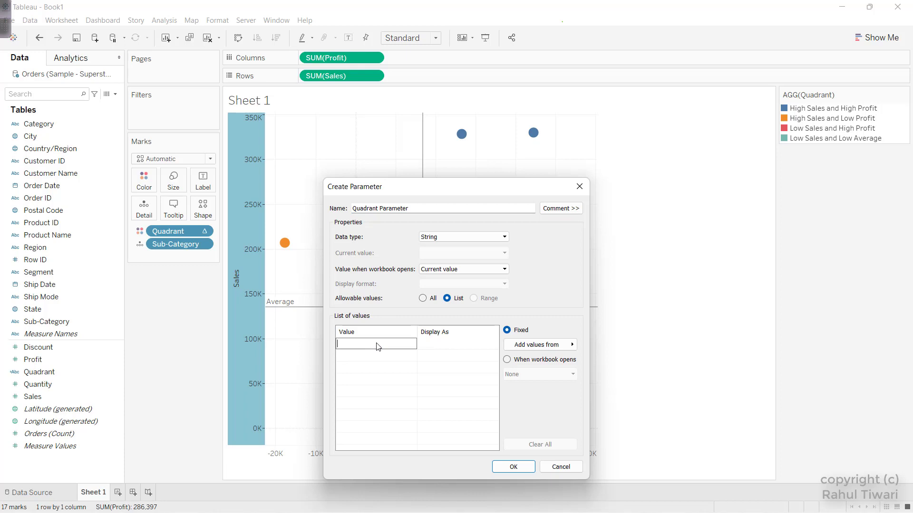
pyautogui.write('High sales ')
pyautogui.write('les ')
pyautogui.write('and High Profit')
pyautogui.press('Return')
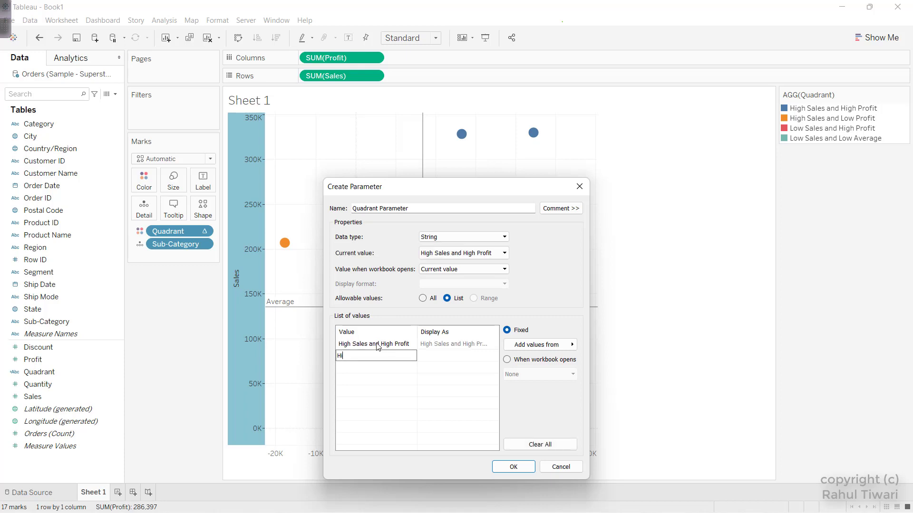
pyautogui.write('High Sales and Low Profit')
pyautogui.press('Return')
# Add "Low Sales and High Profit", "Low Sales and Low Profit" and "All" to the value list and save the parameter.
pyautogui.write('Low Sales and High Profit')
pyautogui.press('Return')
pyautogui.write('Low Sales and Lo')
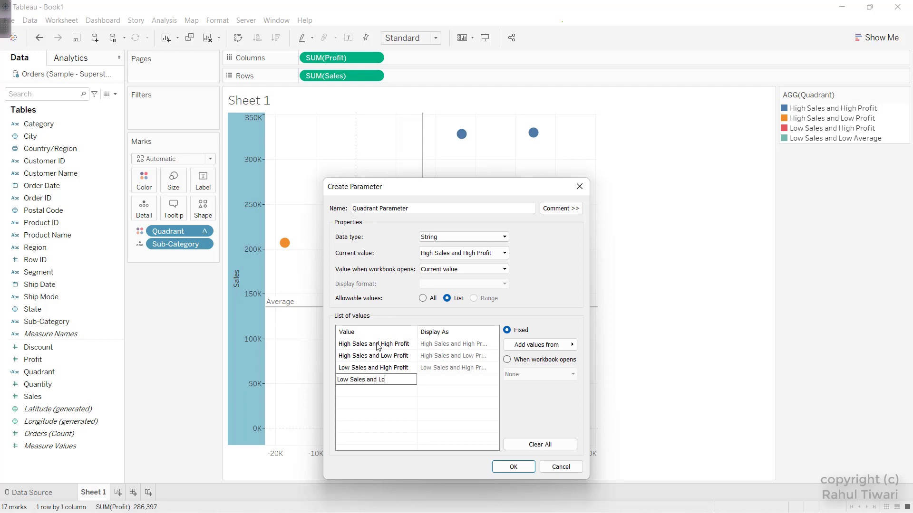
pyautogui.write('w Profit')
pyautogui.press('Return')
pyautogui.write('All')
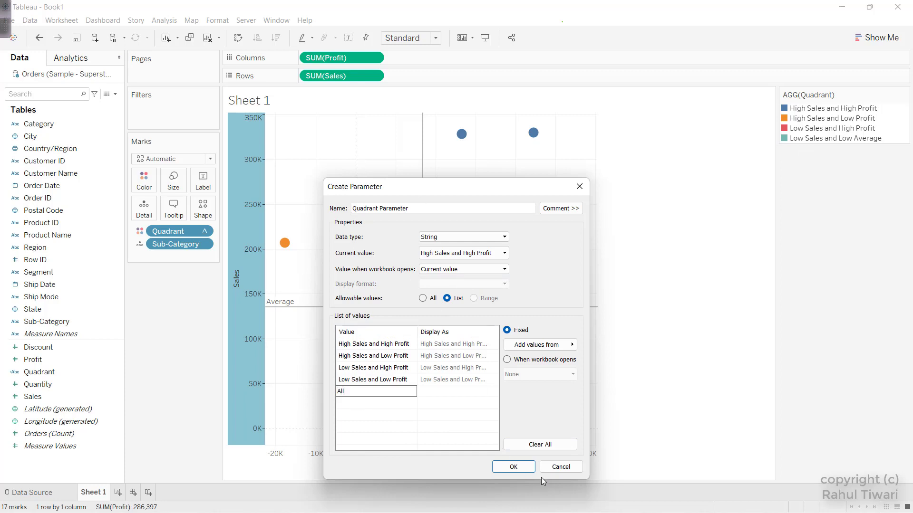
pyautogui.click(512, 467)
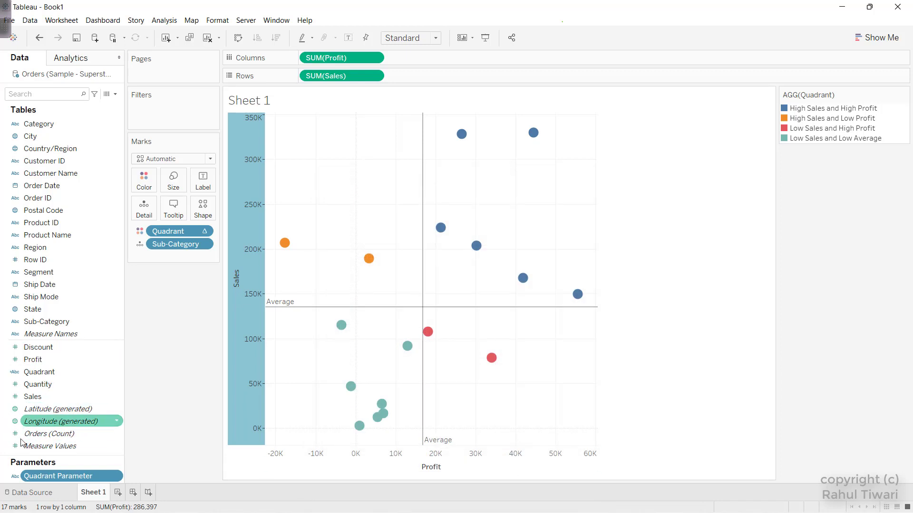
# Change the last ELSEIF result in the Quadrant calculated field to "Low Sales and Low Profit" and save it.
pyautogui.rightClick(33, 373)
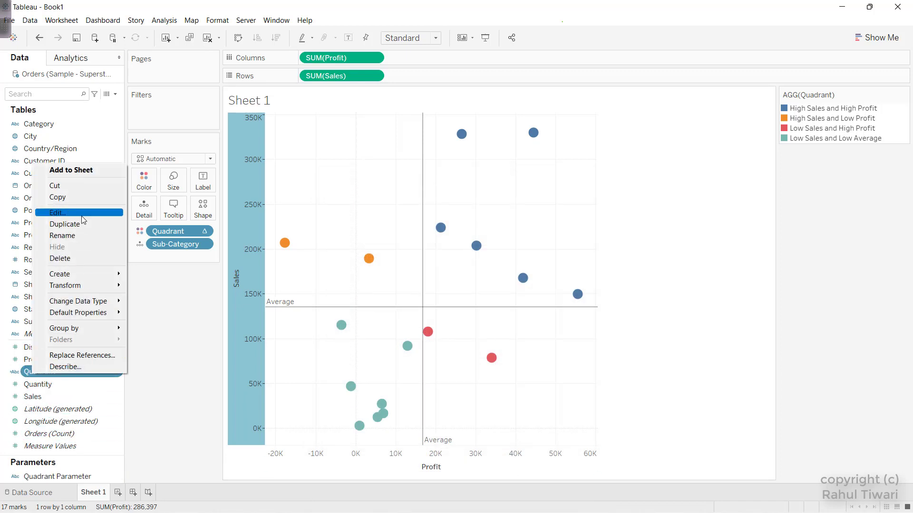
pyautogui.click(57, 214)
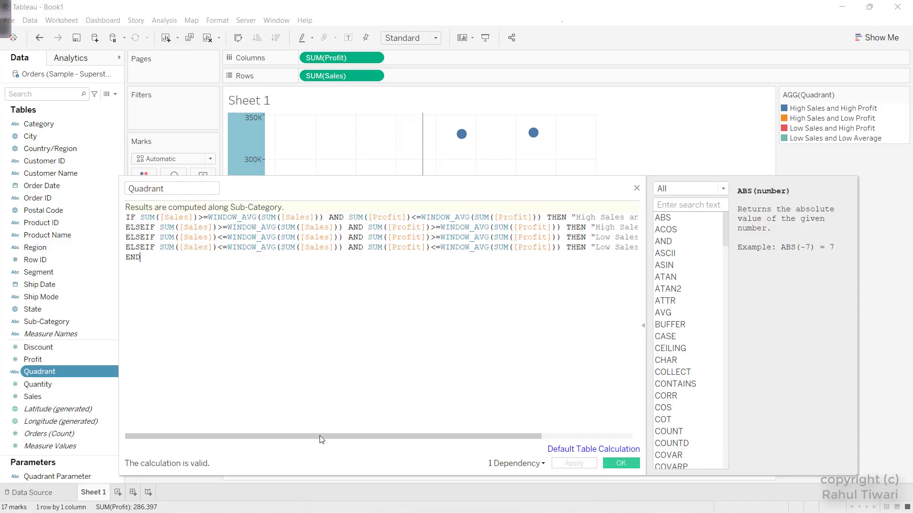
pyautogui.moveTo(316, 436); pyautogui.dragTo(406, 437)
pyautogui.doubleClick(585, 247)
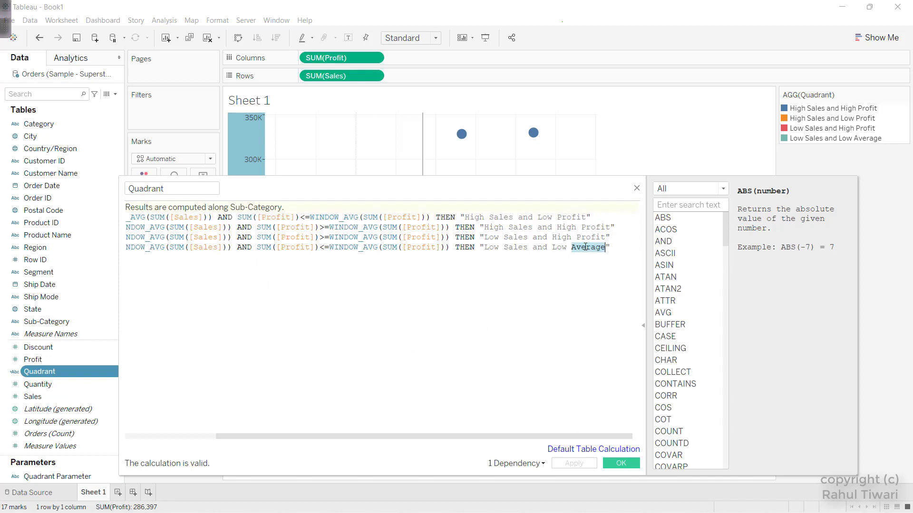
pyautogui.write('Profit')
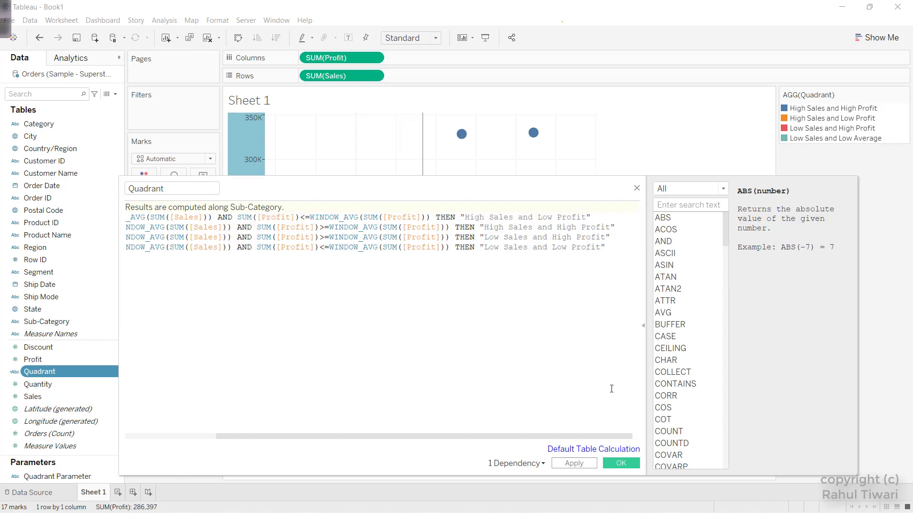
pyautogui.click(626, 462)
# Show the Quadrant Parameter control on the sheet and set it to All.
pyautogui.rightClick(79, 476)
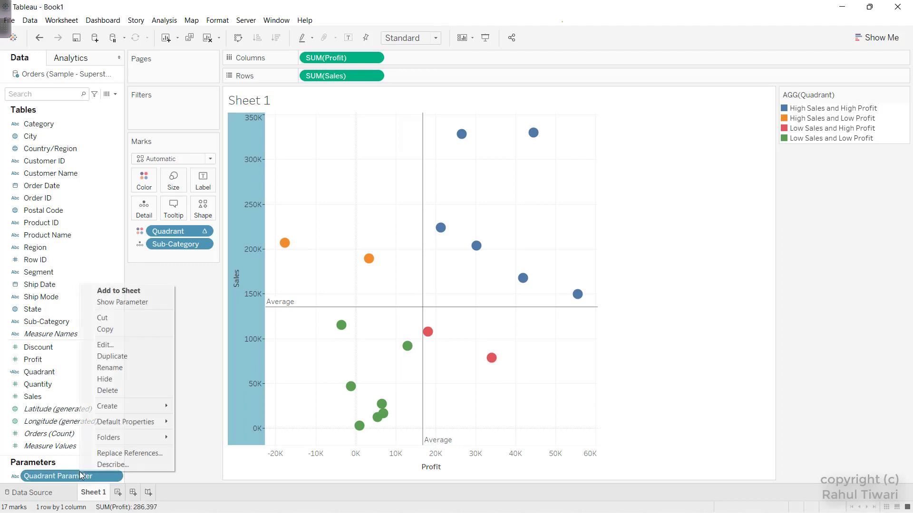
pyautogui.click(122, 302)
pyautogui.click(837, 170)
pyautogui.click(800, 222)
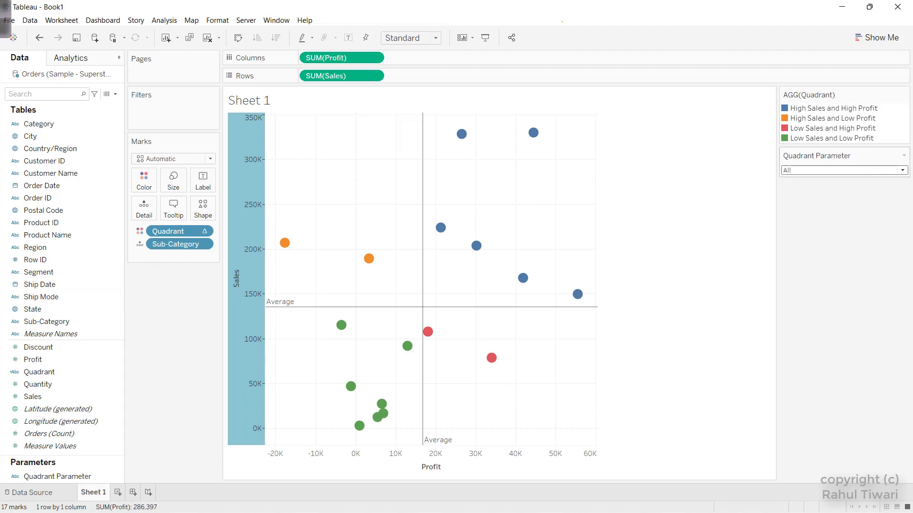
pyautogui.click(836, 170)
pyautogui.click(807, 243)
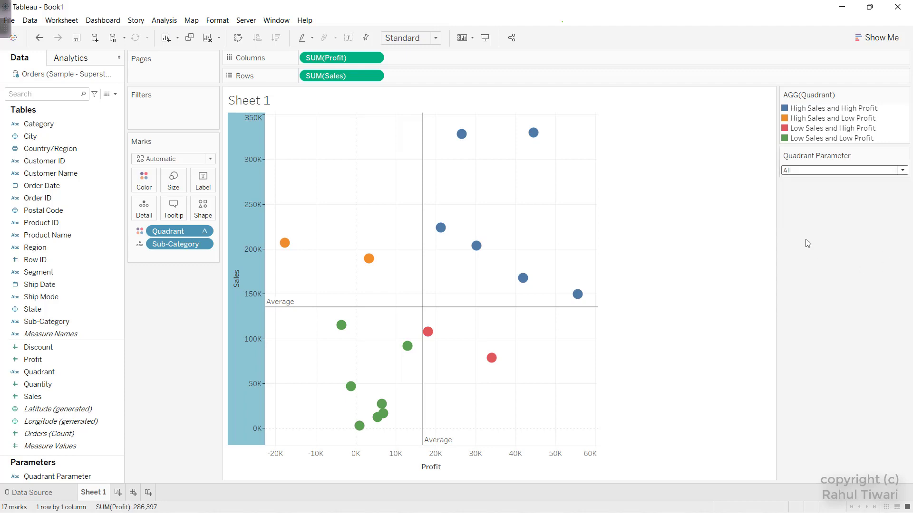
# Create a new calculated field named "Quadrant Logic".
pyautogui.click(118, 95)
pyautogui.click(107, 102)
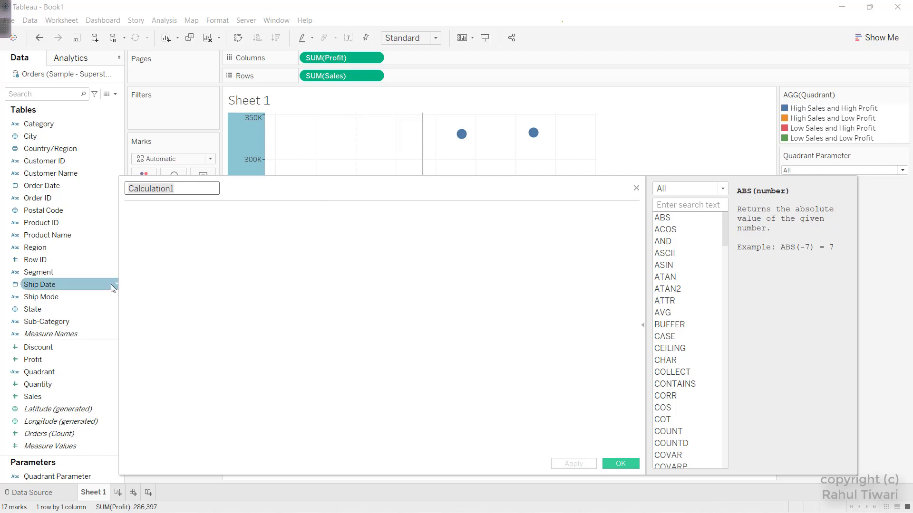
pyautogui.write('Quad')
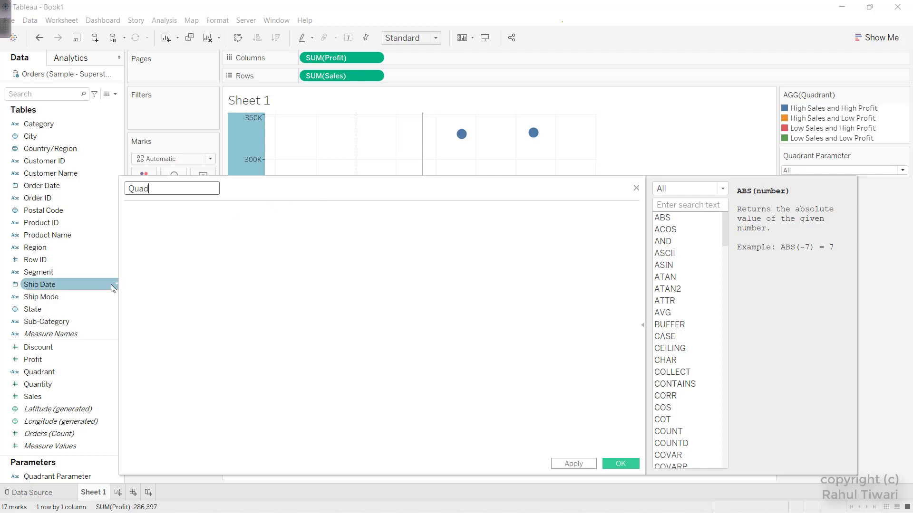
pyautogui.write('rant Logic')
pyautogui.press('Tab')
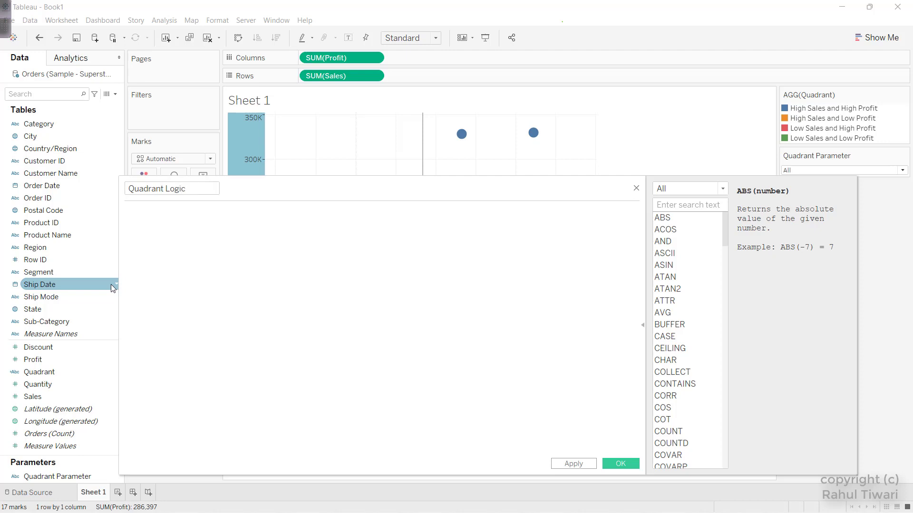
# Enter the formula [Quadrant Parameter]=[Quadrant] OR [Quadrant Parameter]="All" for Quadrant Logic and save the field.
pyautogui.write('qu')
pyautogui.press('Down')
pyautogui.press('Return')
pyautogui.write('=')
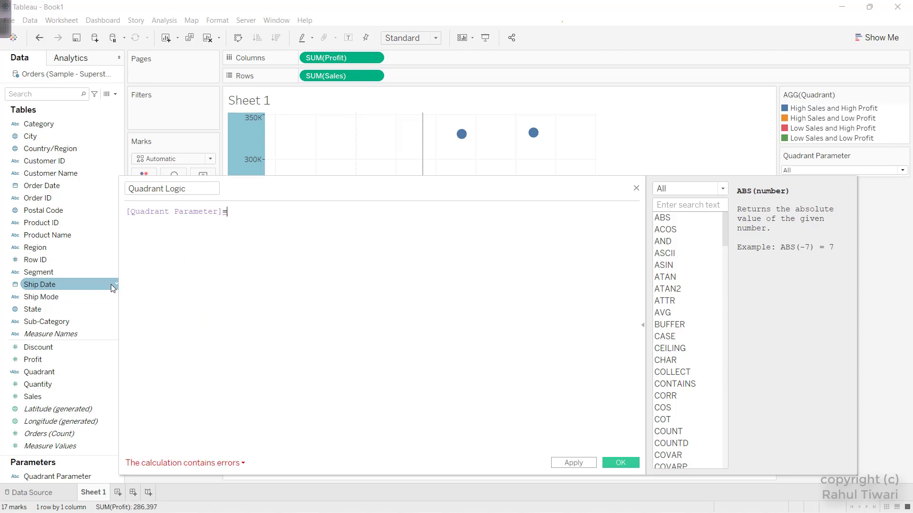
pyautogui.write('qu')
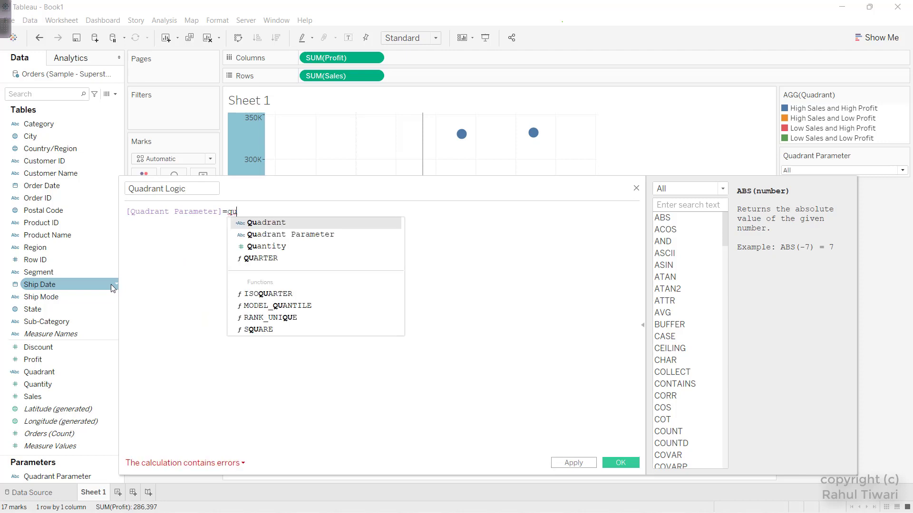
pyautogui.press('Return')
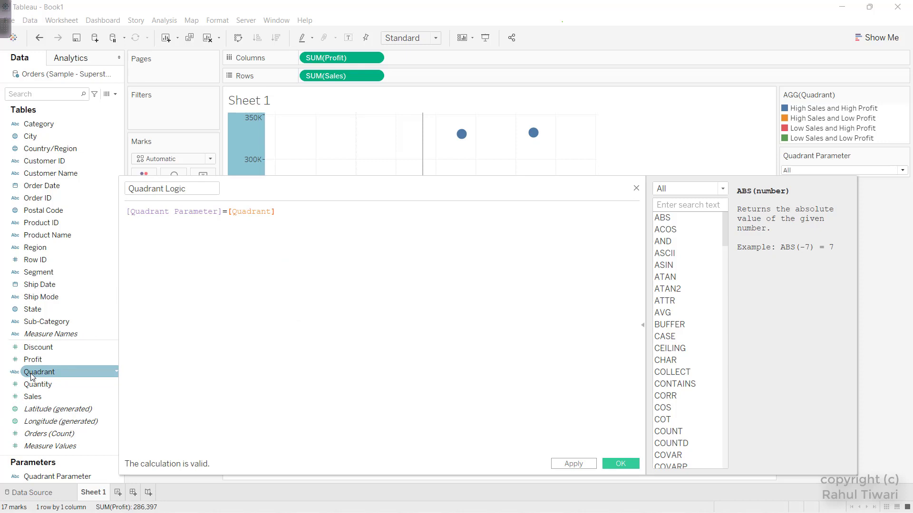
pyautogui.write('OR qu')
pyautogui.press('Down')
pyautogui.press('Return')
pyautogui.write('="All"')
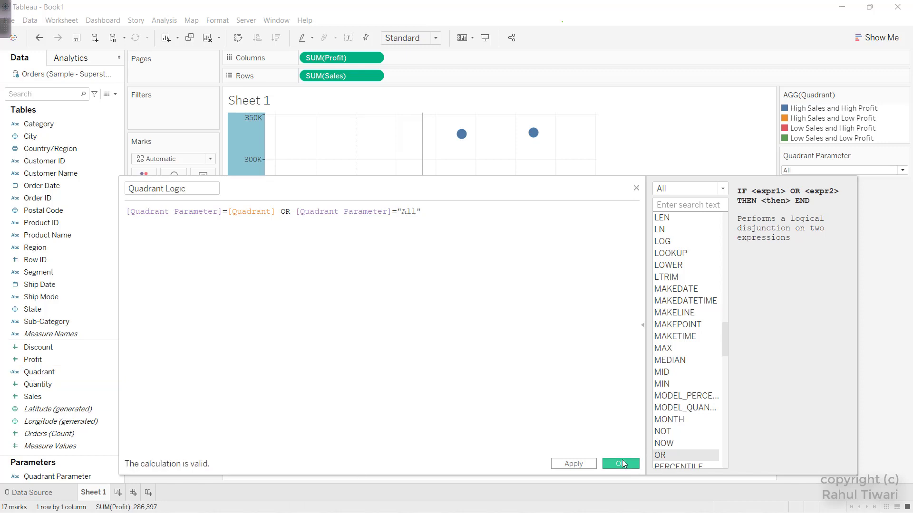
pyautogui.click(623, 463)
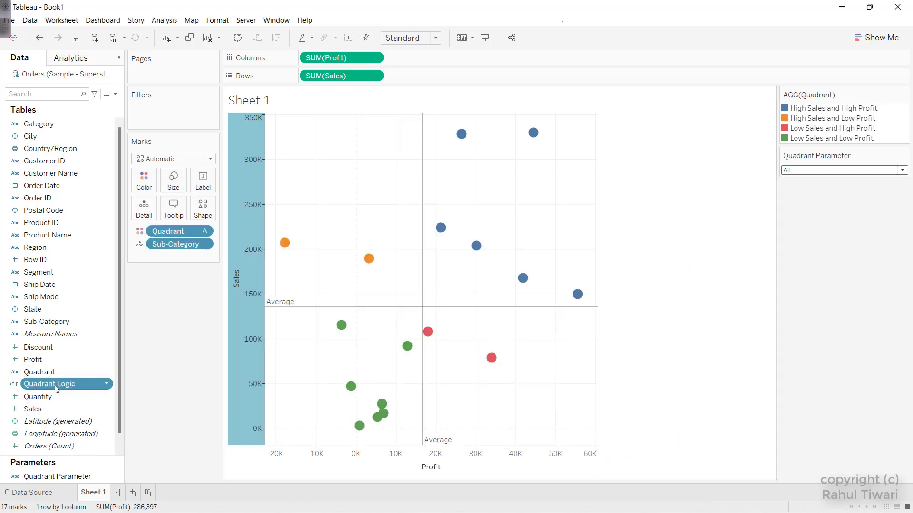
# Filter the sheet by Quadrant Logic, keeping only the True value.
pyautogui.moveTo(39, 392); pyautogui.dragTo(156, 114)
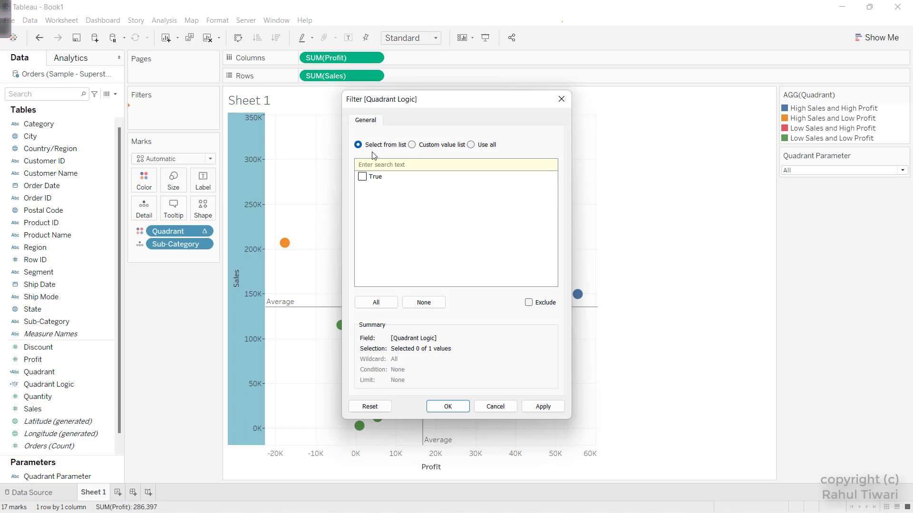
pyautogui.click(365, 180)
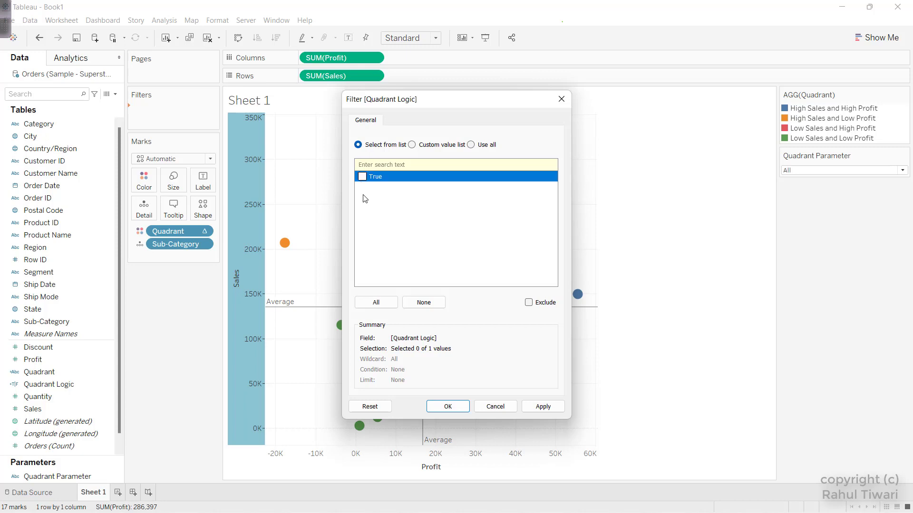
pyautogui.click(362, 176)
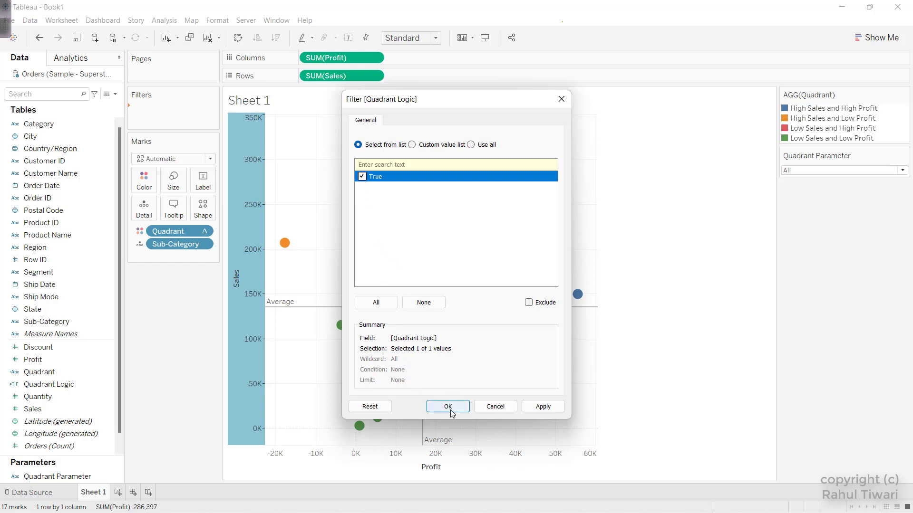
pyautogui.click(449, 407)
# Test the filter by switching the Quadrant Parameter through all four sales and profit combinations and back to All.
pyautogui.click(825, 170)
pyautogui.click(823, 180)
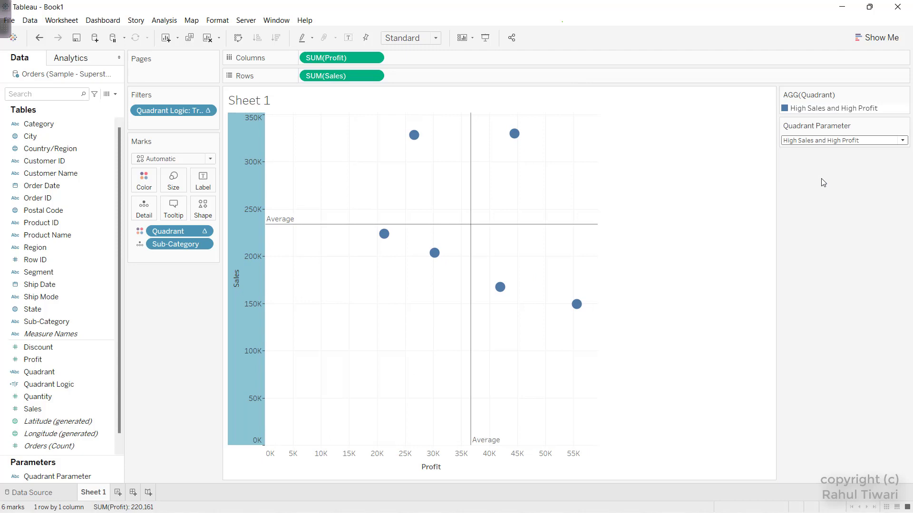
pyautogui.click(815, 141)
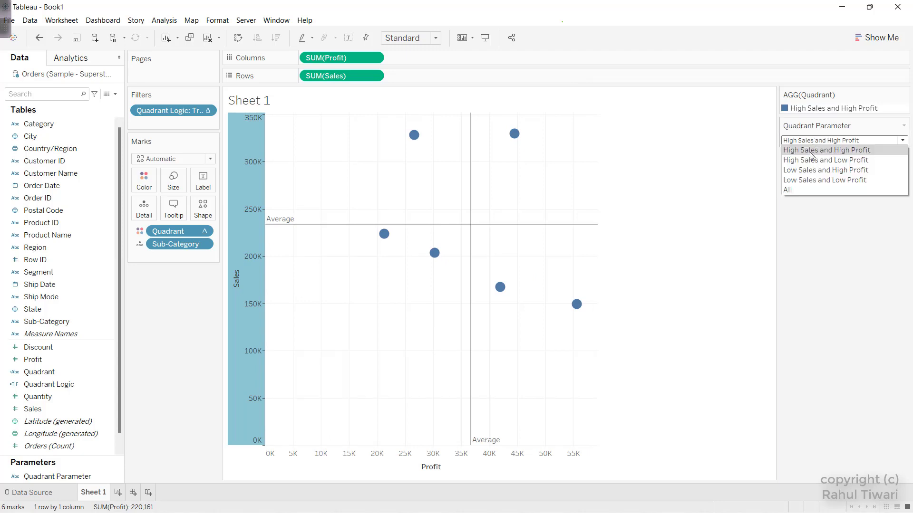
pyautogui.click(809, 159)
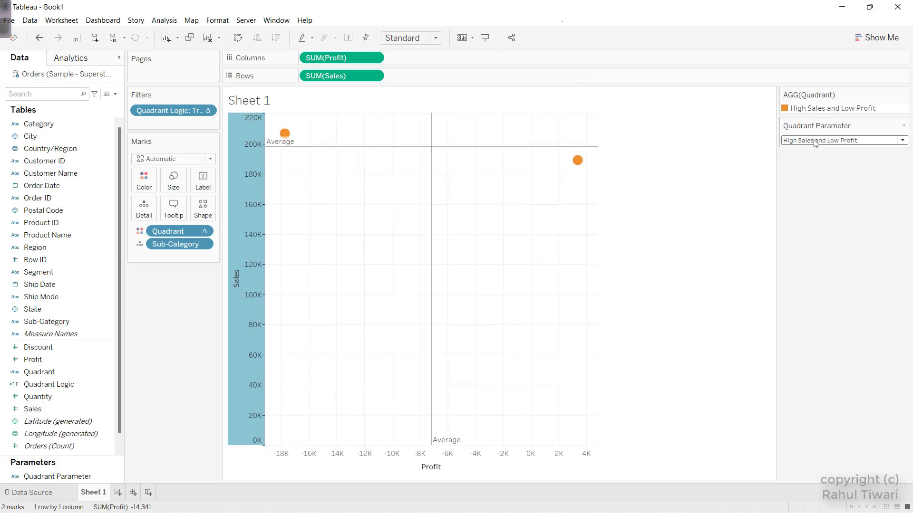
pyautogui.click(818, 143)
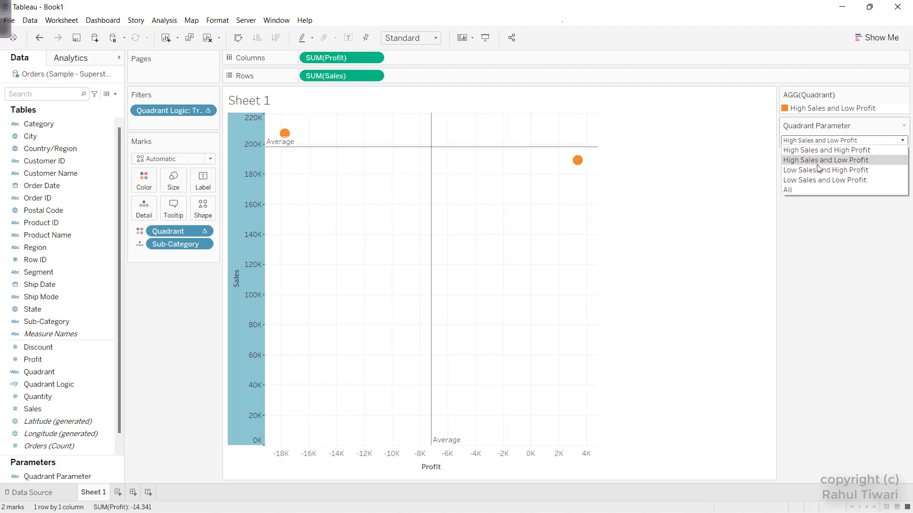
pyautogui.click(822, 169)
pyautogui.click(820, 141)
pyautogui.click(823, 179)
pyautogui.click(830, 141)
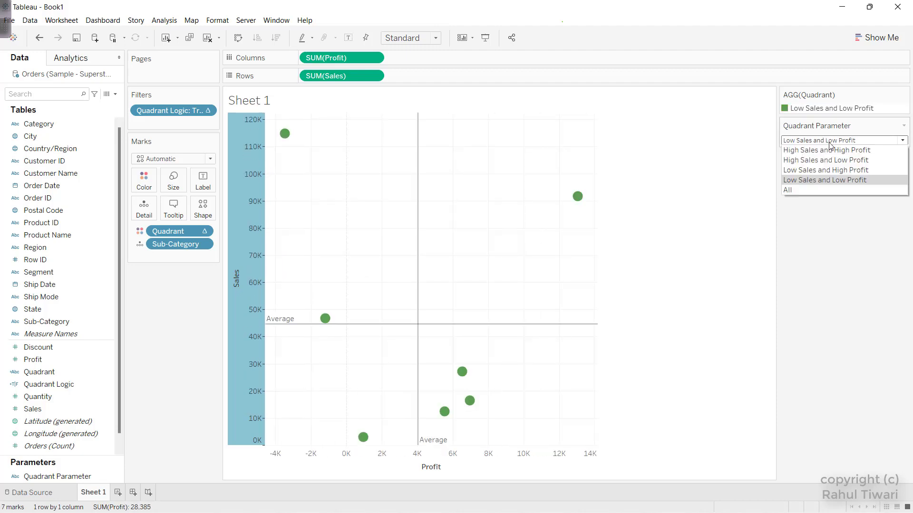
pyautogui.click(797, 189)
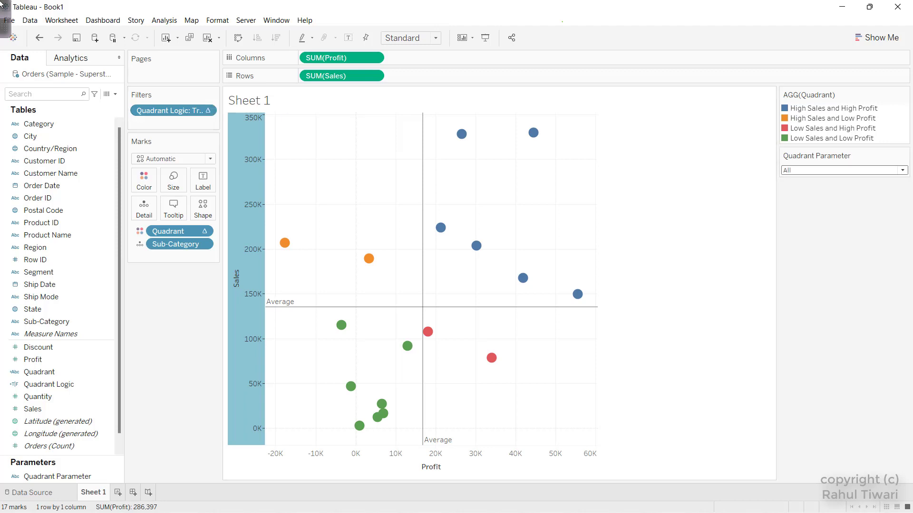
# Add a Change Parameter action to Sheet 1 that targets Quadrant Parameter and takes its value from the Quadrant field.
pyautogui.click(76, 23)
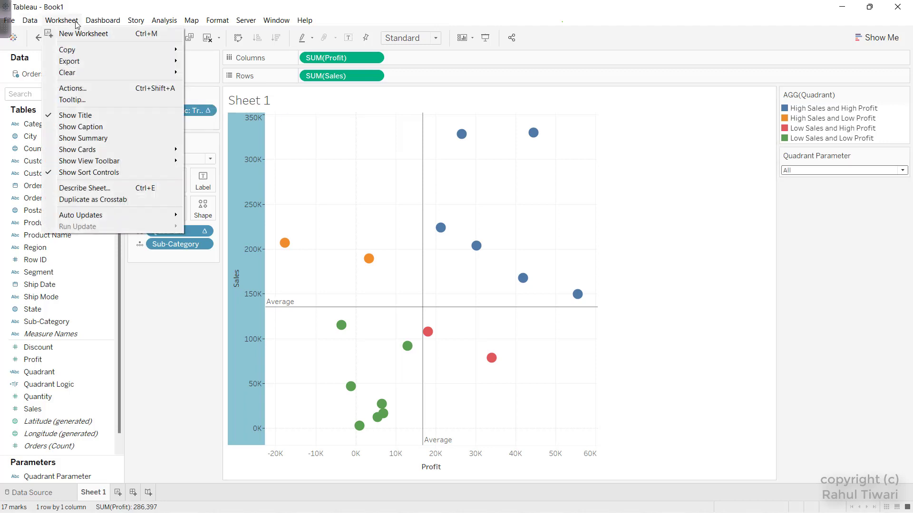
pyautogui.click(81, 91)
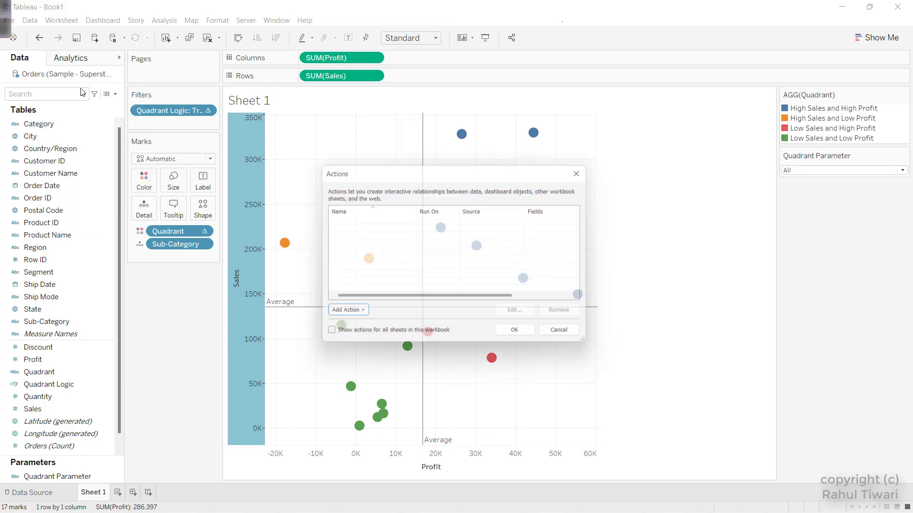
pyautogui.click(355, 315)
pyautogui.click(414, 365)
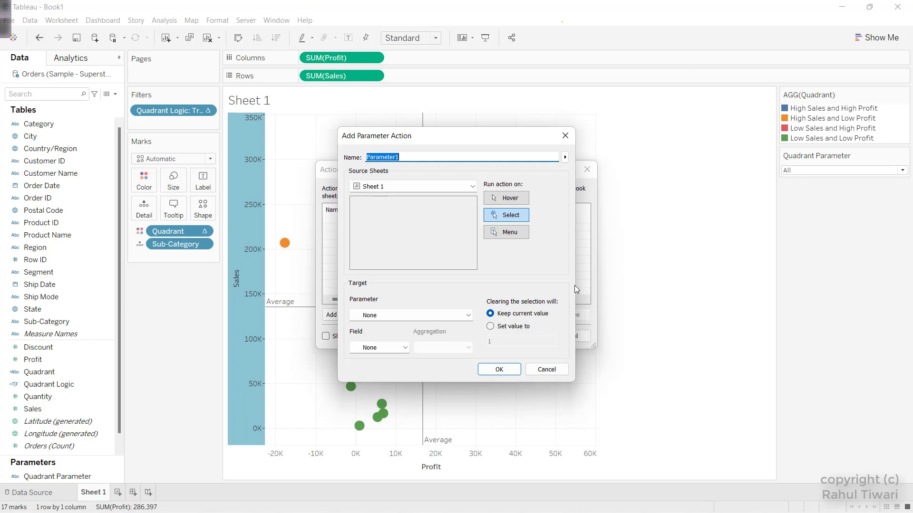
pyautogui.click(406, 316)
pyautogui.click(390, 334)
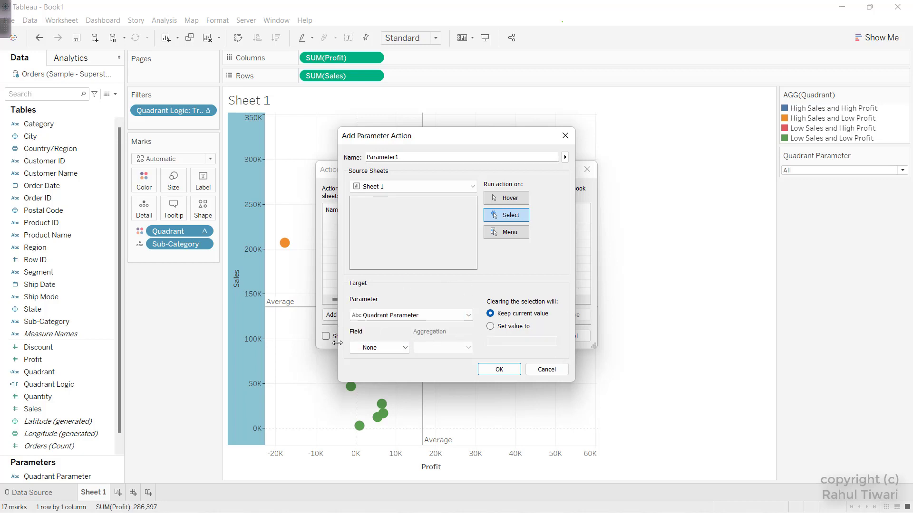
pyautogui.click(365, 349)
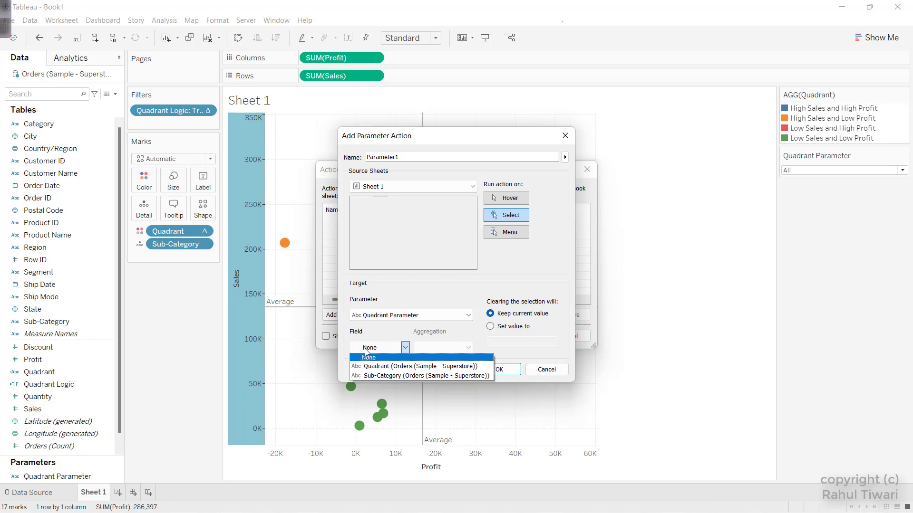
pyautogui.click(383, 371)
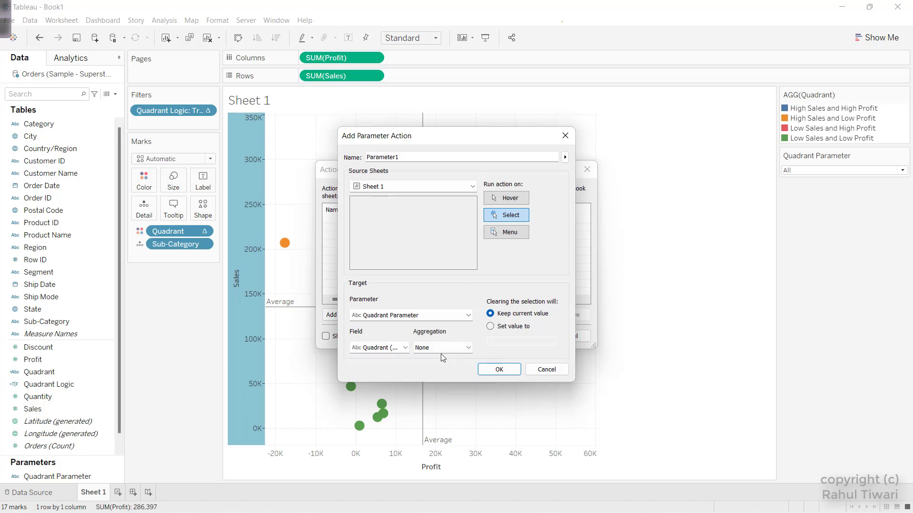
# Make clearing the selection set the parameter to "All", name the action "Quadrant Action", and save it.
pyautogui.click(490, 326)
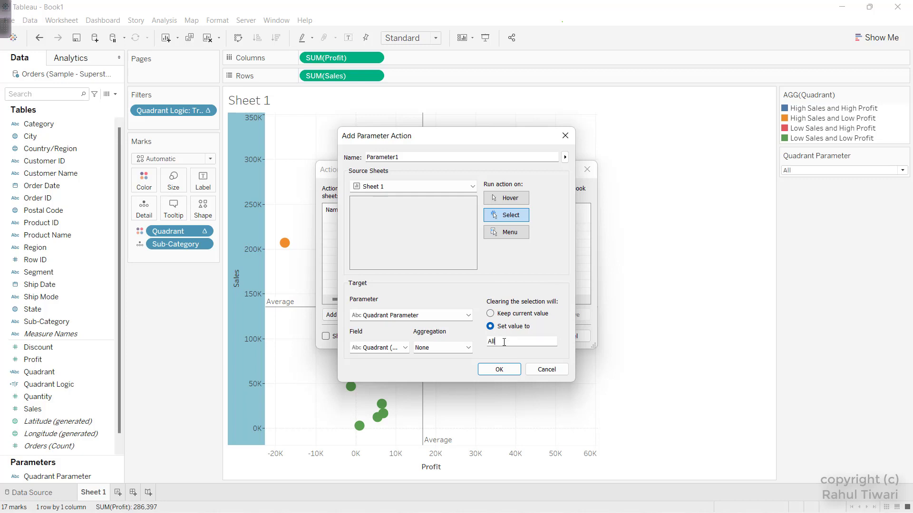
pyautogui.click(503, 370)
pyautogui.moveTo(404, 157); pyautogui.dragTo(331, 160)
pyautogui.write('Quar')
pyautogui.write('rant Action')
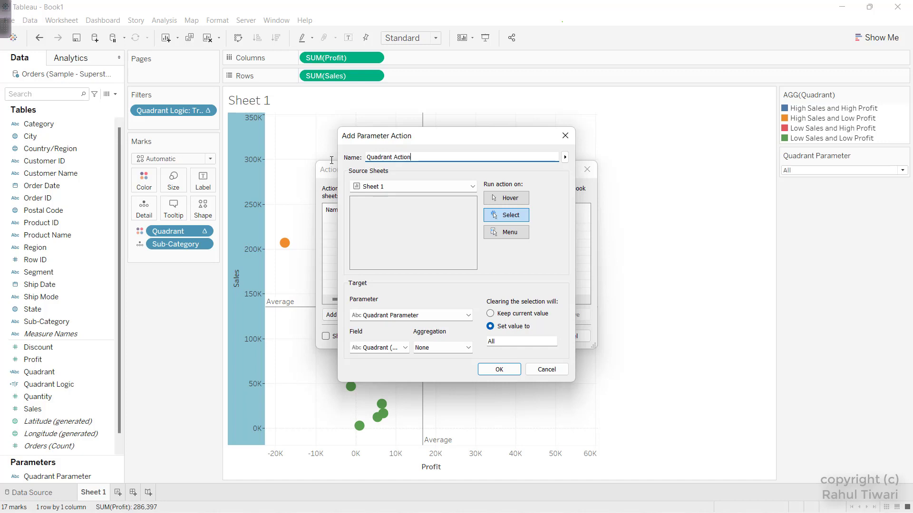
pyautogui.click(497, 369)
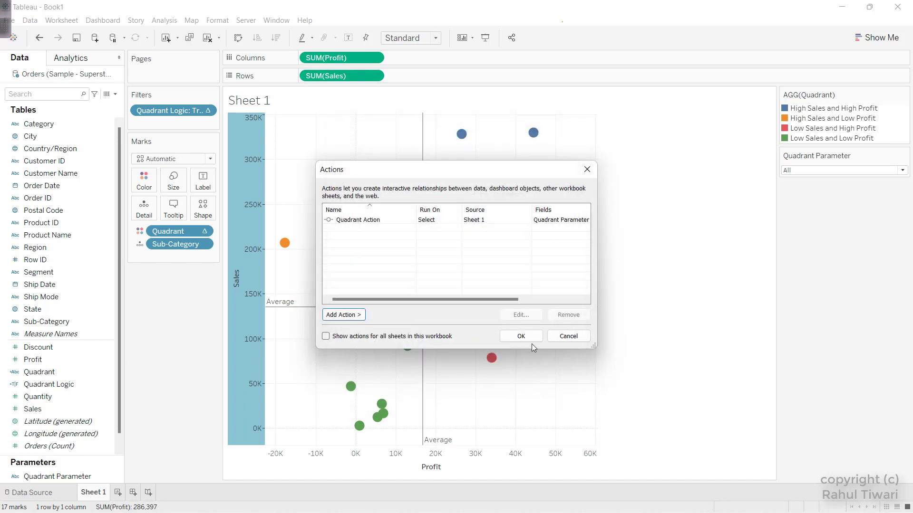
pyautogui.click(535, 334)
# Test the parameter action by selecting and clearing marks in the Low Sales/High Profit, High Sales/High Profit, and High Sales/Low Profit quadrants.
pyautogui.click(491, 359)
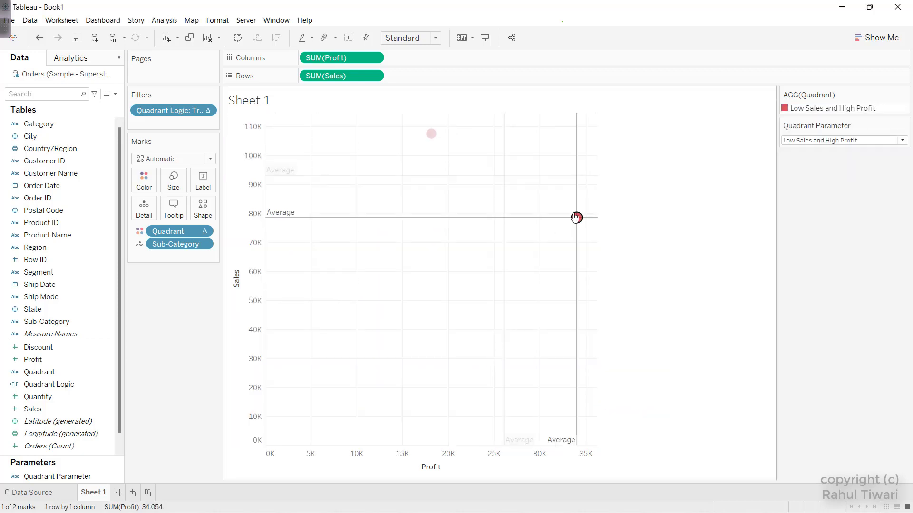
pyautogui.click(421, 134)
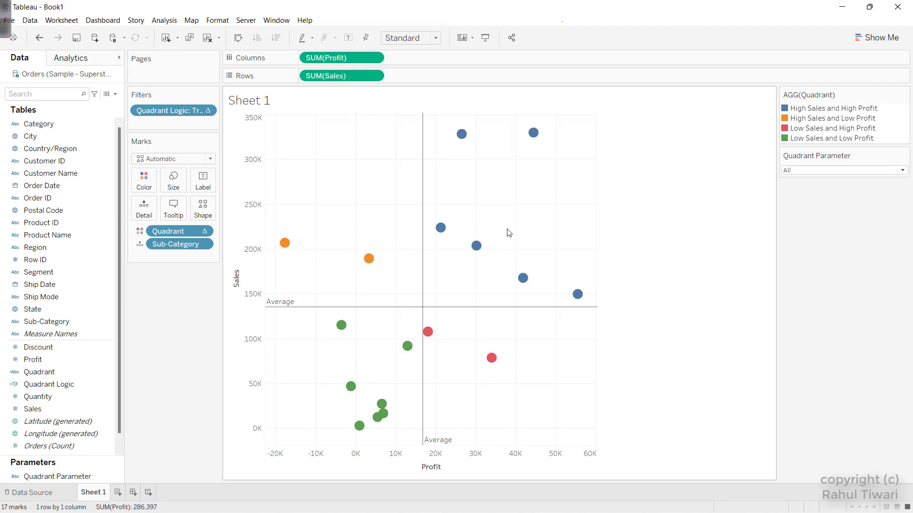
pyautogui.click(479, 251)
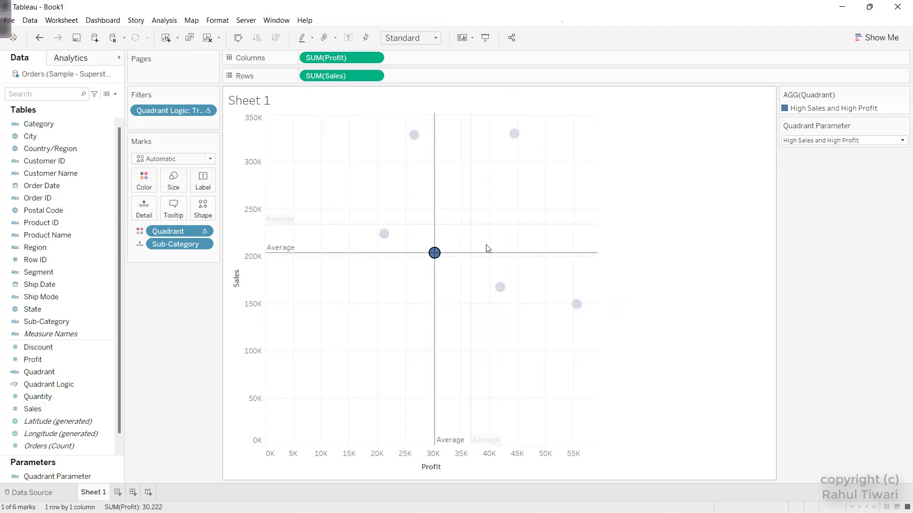
pyautogui.moveTo(441, 261)
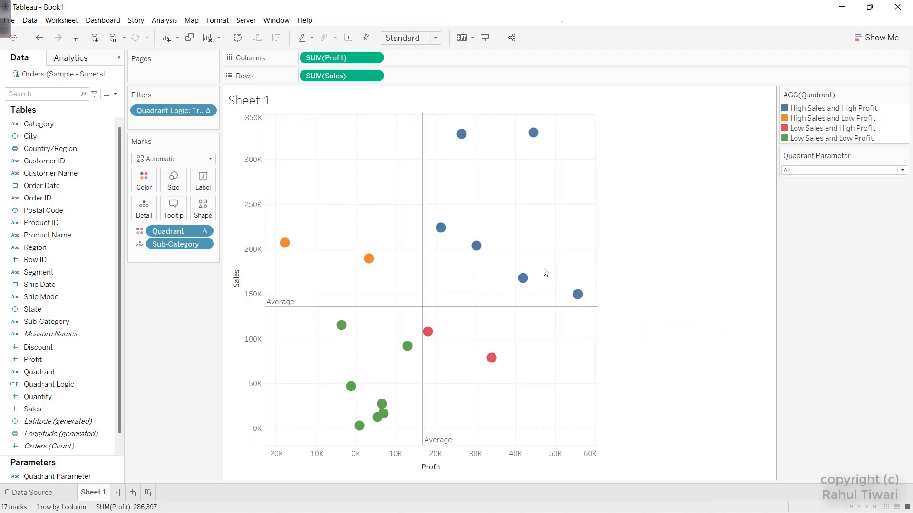
pyautogui.click(368, 259)
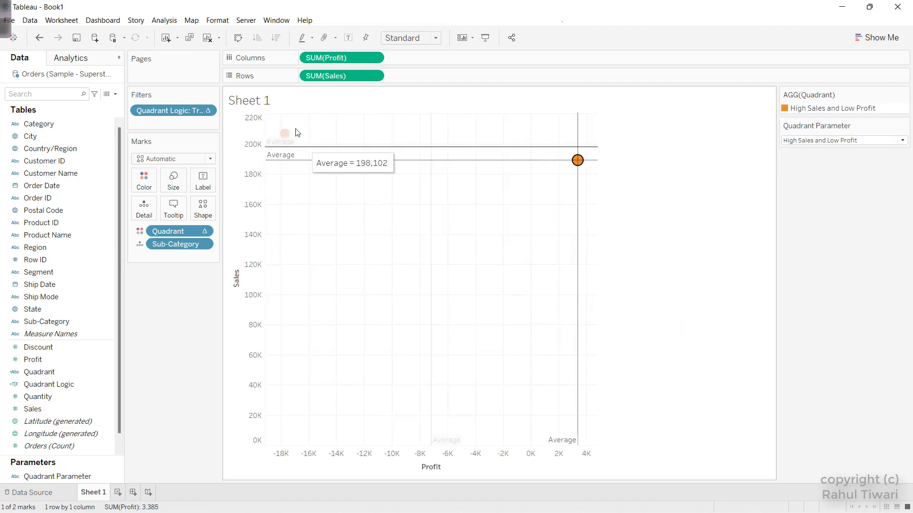
pyautogui.click(454, 212)
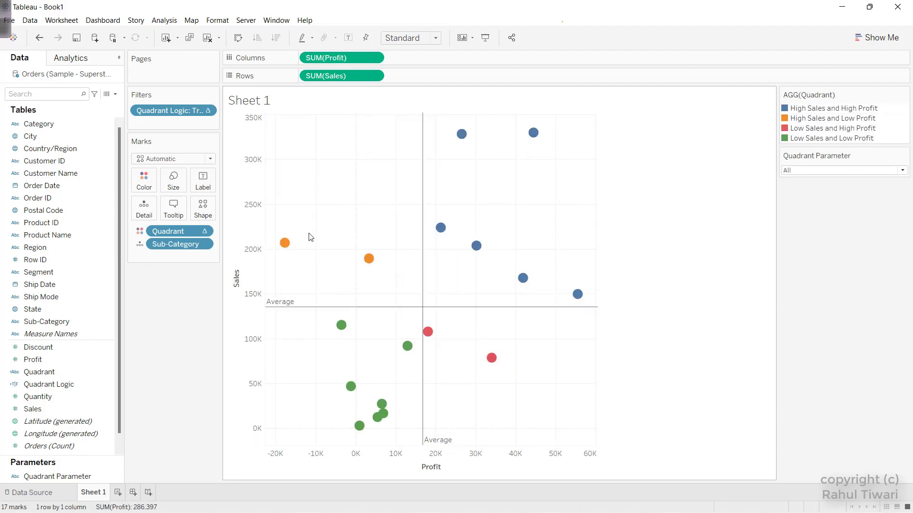
# Create a calculated field named "Dont Highlight" with the formula "Dont Highlight" and add it to the marks as Detail.
pyautogui.click(115, 93)
pyautogui.click(108, 104)
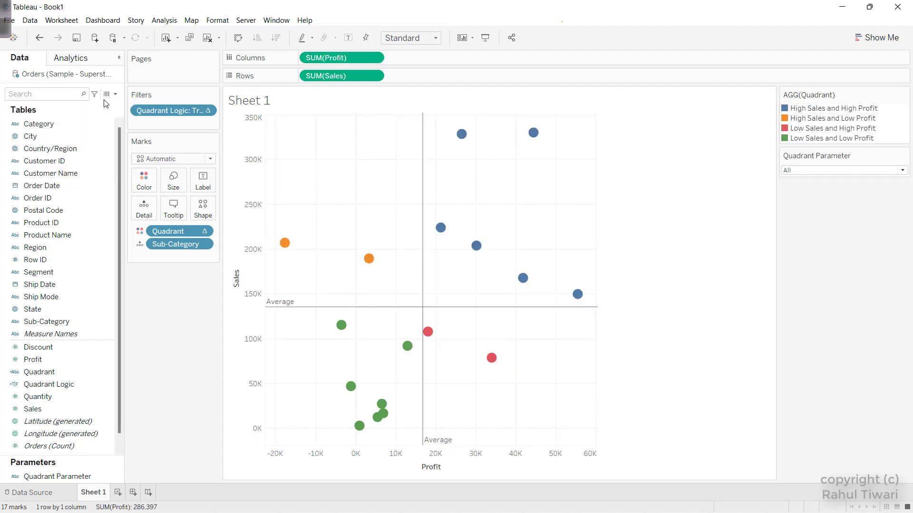
pyautogui.write('Dont ')
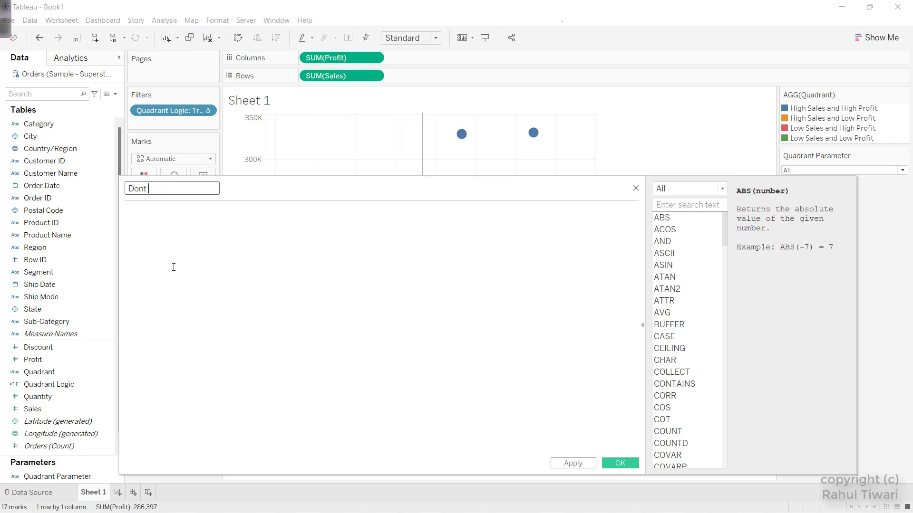
pyautogui.write('Highligth')
pyautogui.press('BackSpace')
pyautogui.press('BackSpace')
pyautogui.write('ht')
pyautogui.press('Tab')
pyautogui.write('"')
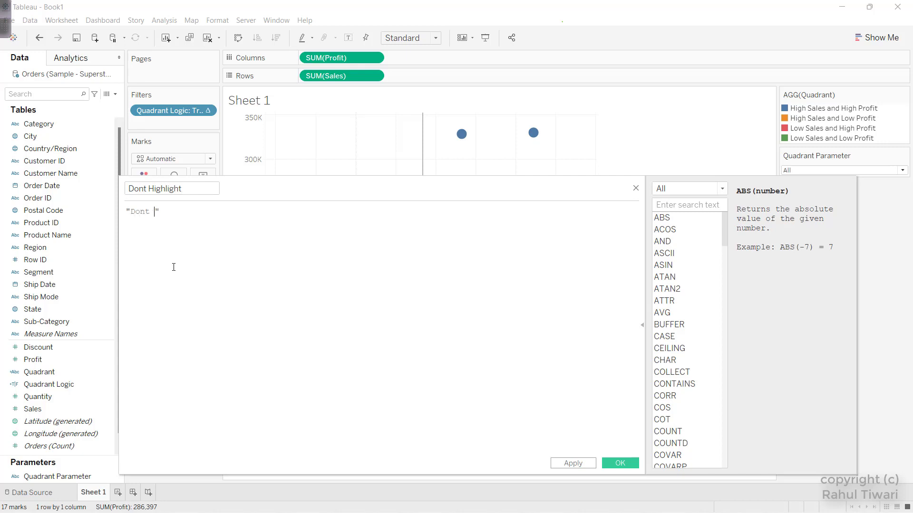
pyautogui.write('Dont Highlight')
pyautogui.click(616, 463)
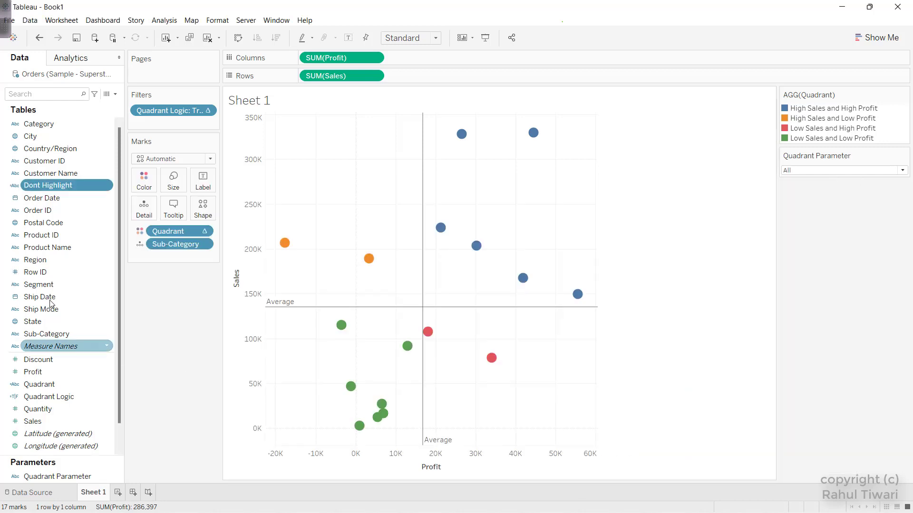
pyautogui.moveTo(28, 186); pyautogui.dragTo(143, 209)
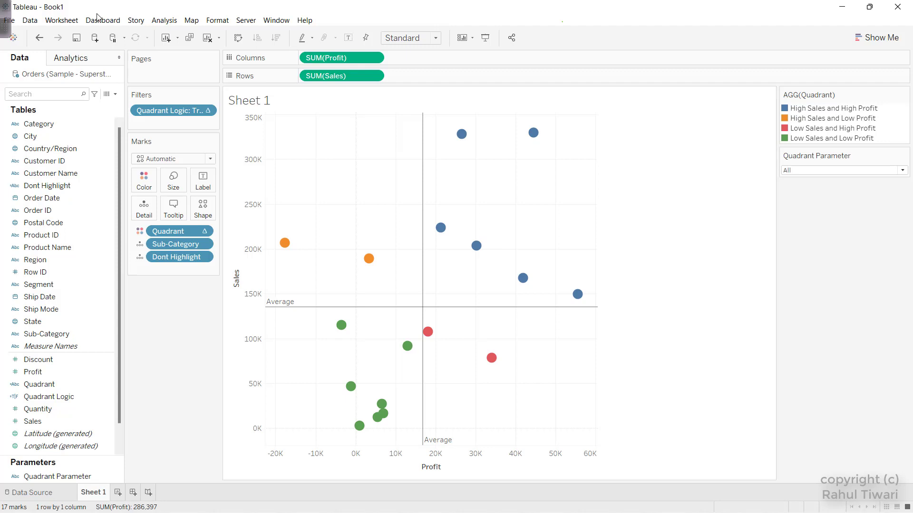
# Add a highlight action on Sheet 1 targeting only the Dont Highlight field, and test it with a High Sales and High Profit mark.
pyautogui.click(61, 20)
pyautogui.click(72, 89)
pyautogui.click(347, 314)
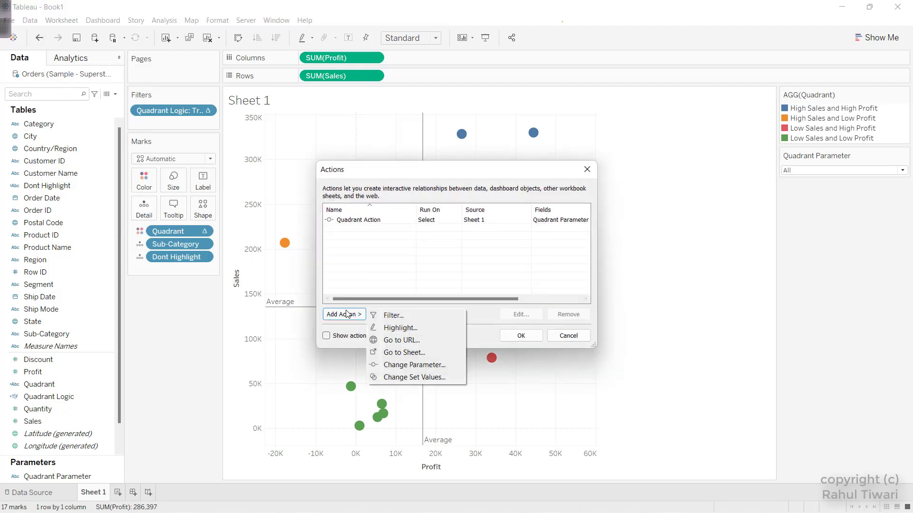
pyautogui.click(381, 323)
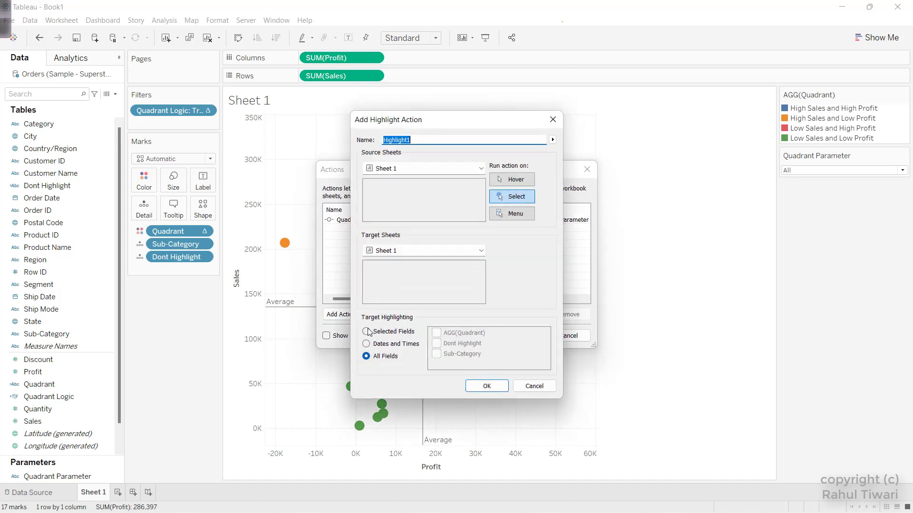
pyautogui.click(369, 331)
pyautogui.click(436, 343)
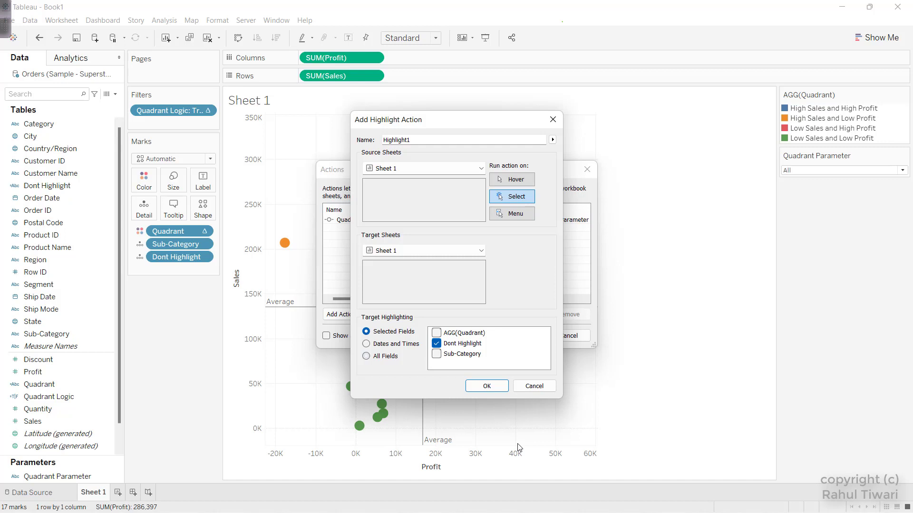
pyautogui.click(486, 386)
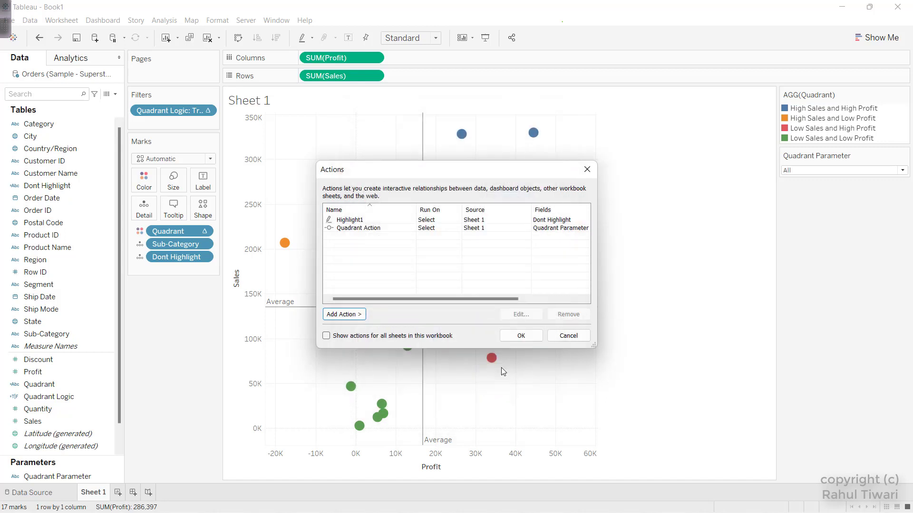
pyautogui.click(522, 335)
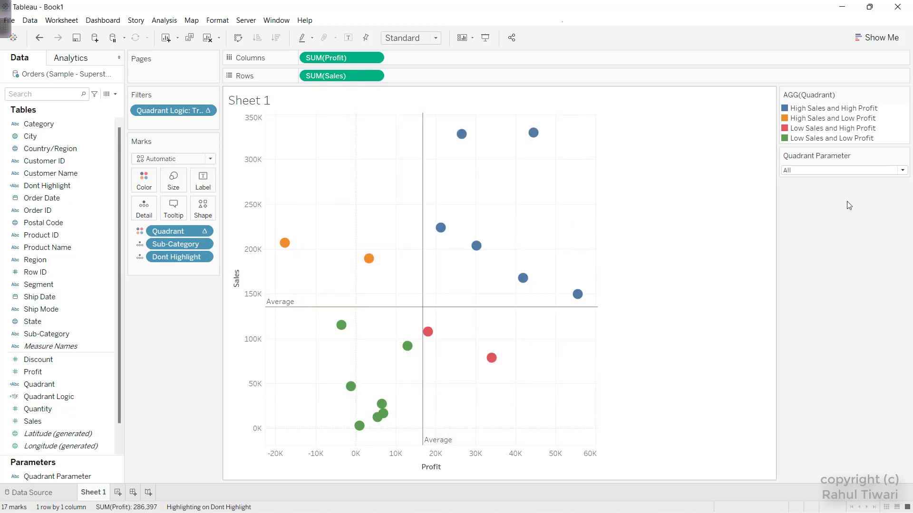
pyautogui.click(475, 246)
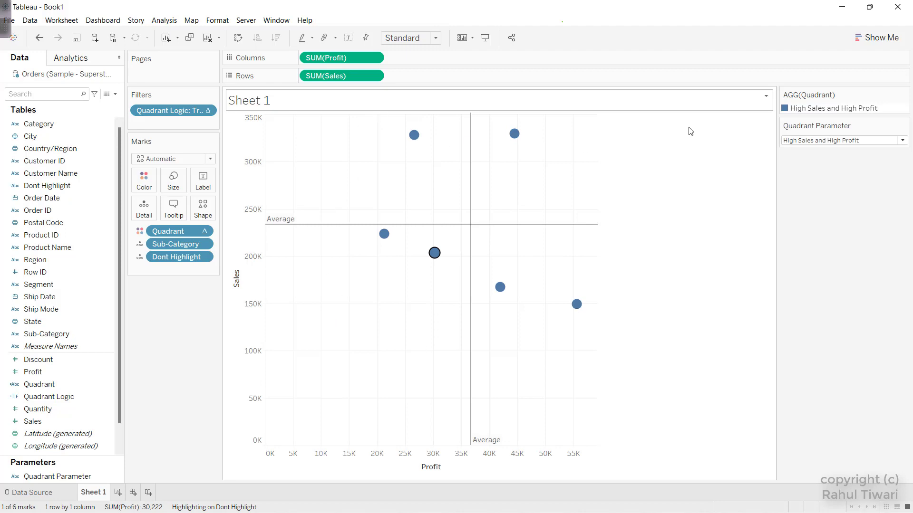
pyautogui.click(727, 153)
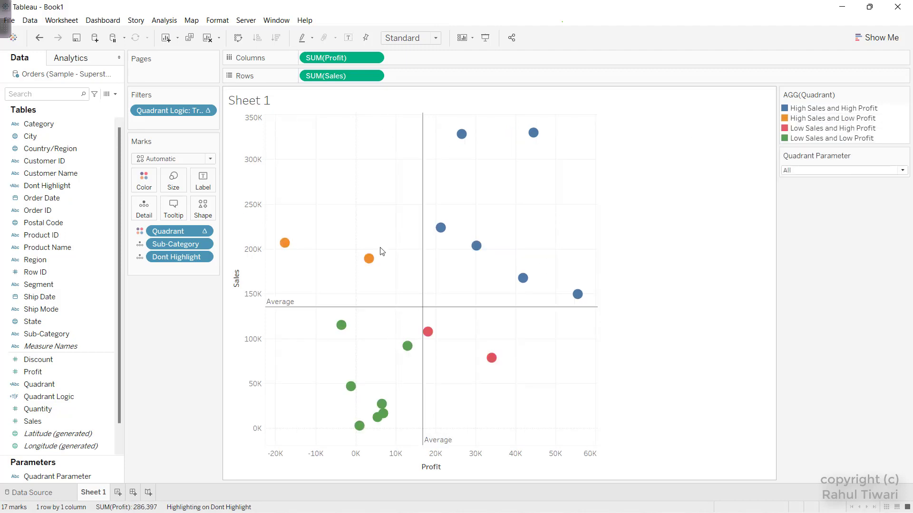
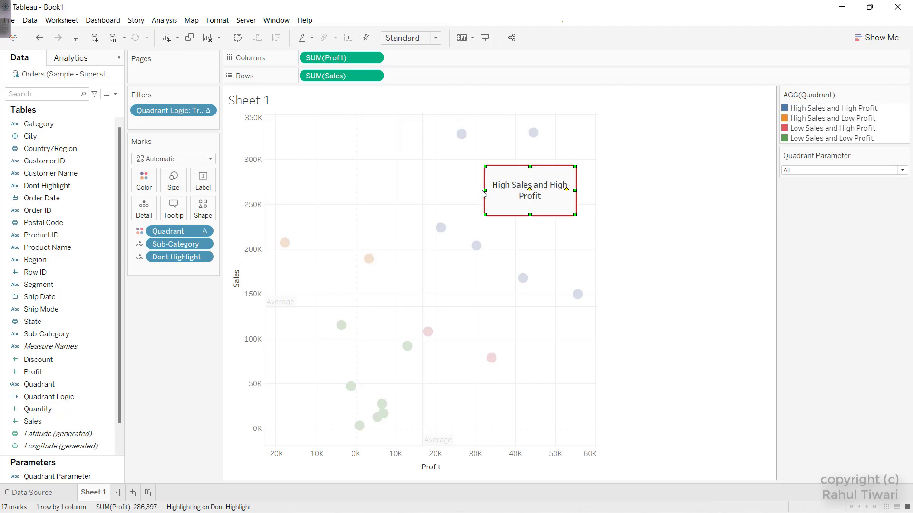
# Widen the High Sales and High Profit annotation box so its text fits on one line.
pyautogui.doubleClick(486, 190)
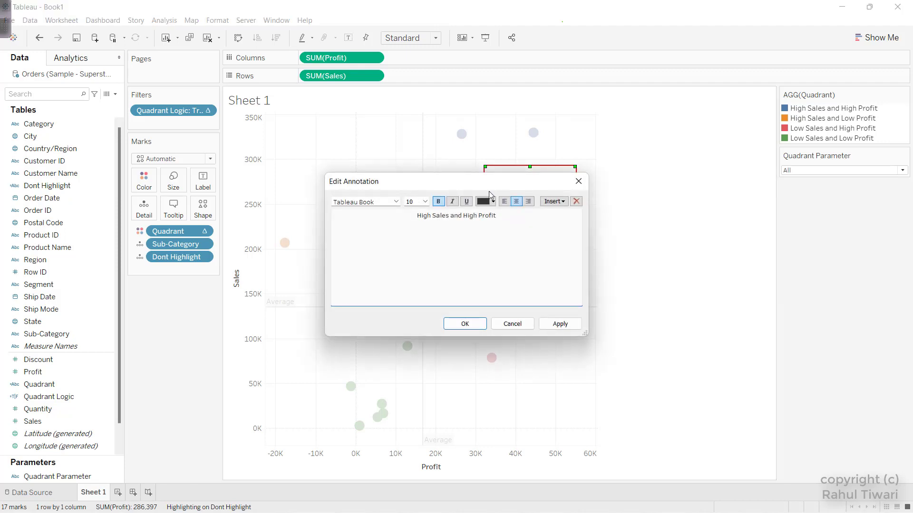
pyautogui.press('Escape')
pyautogui.moveTo(485, 193); pyautogui.dragTo(454, 191)
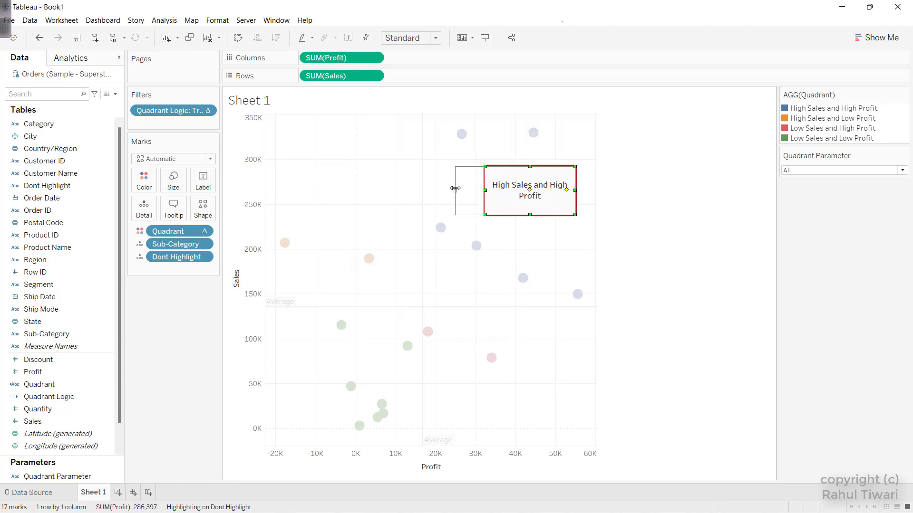
# Set the High Sales and High Profit annotation's shading to None and check it by selecting and clearing a mark in that quadrant.
pyautogui.rightClick(502, 190)
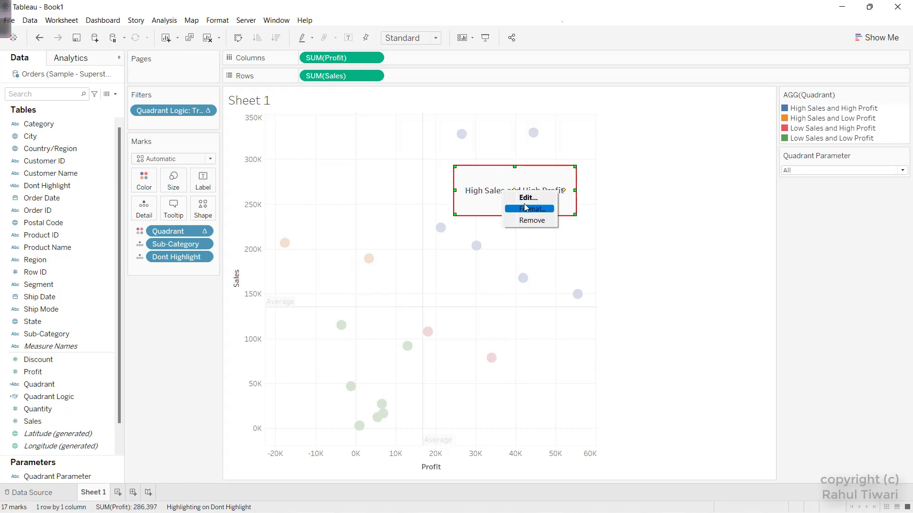
pyautogui.click(532, 209)
pyautogui.click(98, 110)
pyautogui.click(102, 124)
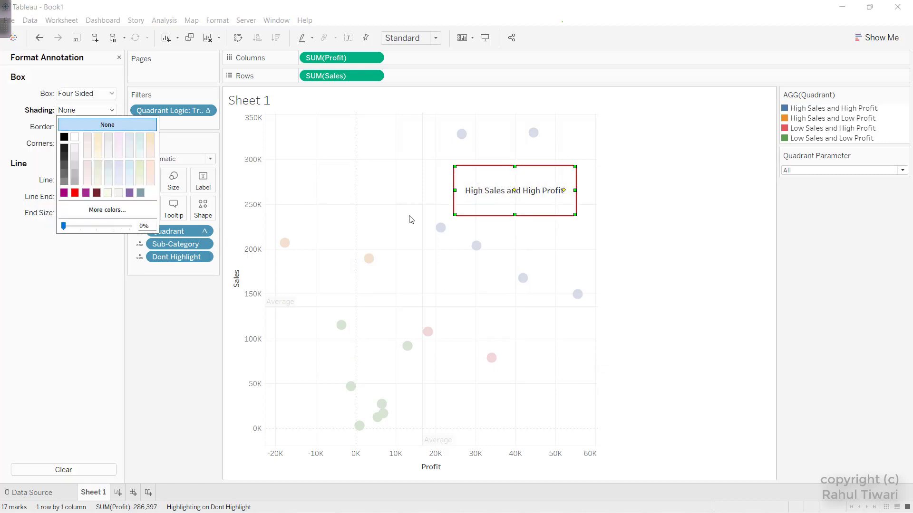
pyautogui.click(448, 218)
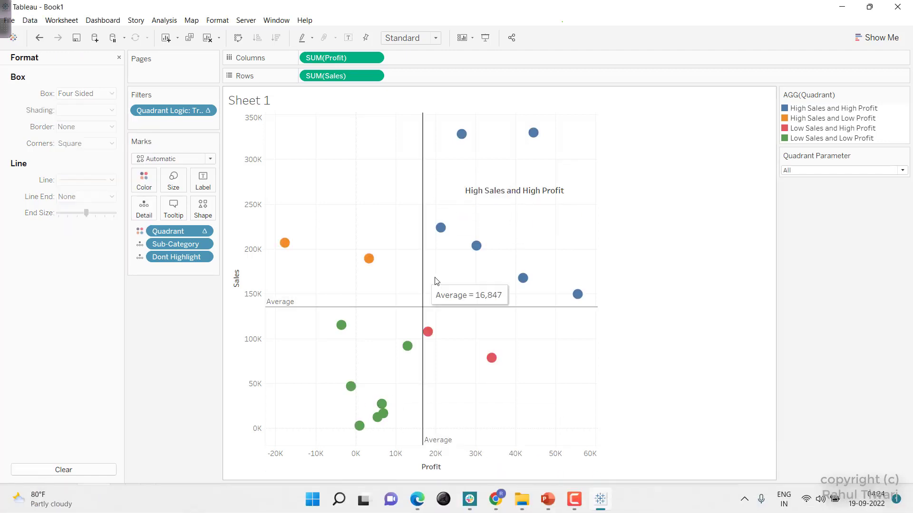
pyautogui.click(483, 247)
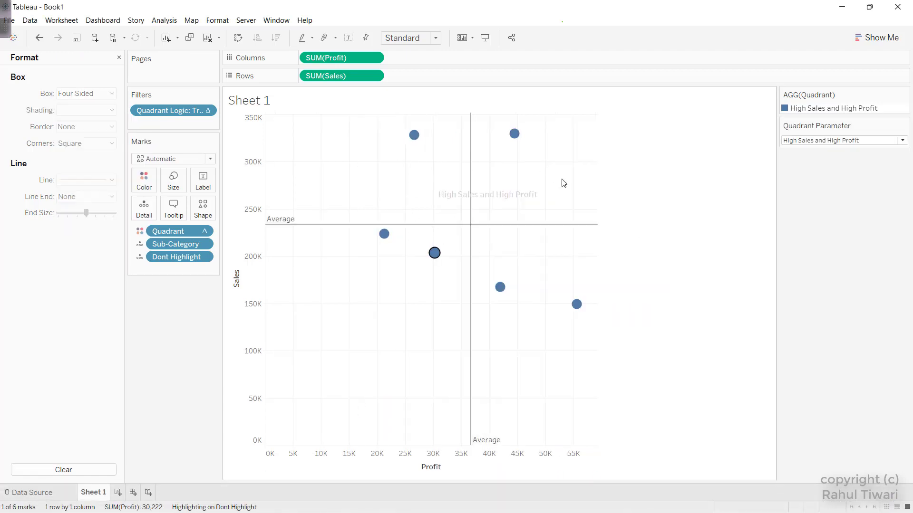
pyautogui.click(479, 203)
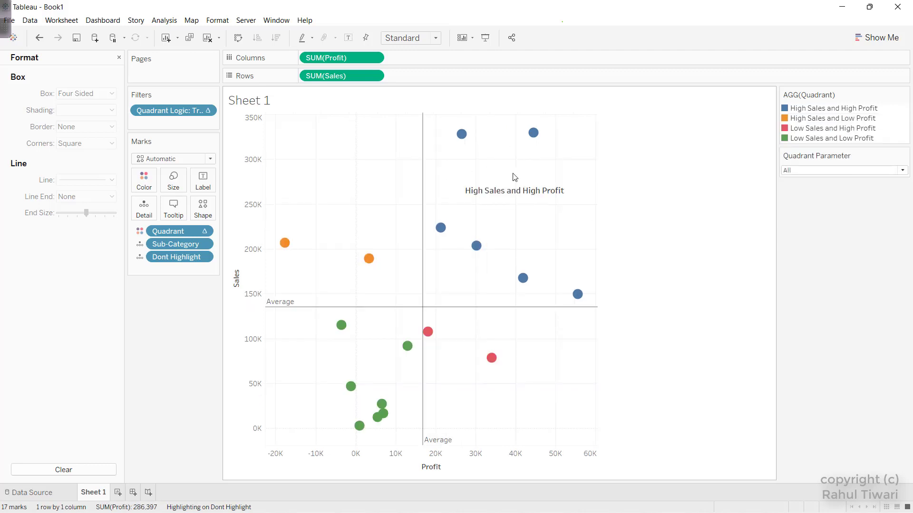
# Test the quadrant filter again by selecting a High Sales and High Profit mark and clearing the selection.
pyautogui.click(441, 229)
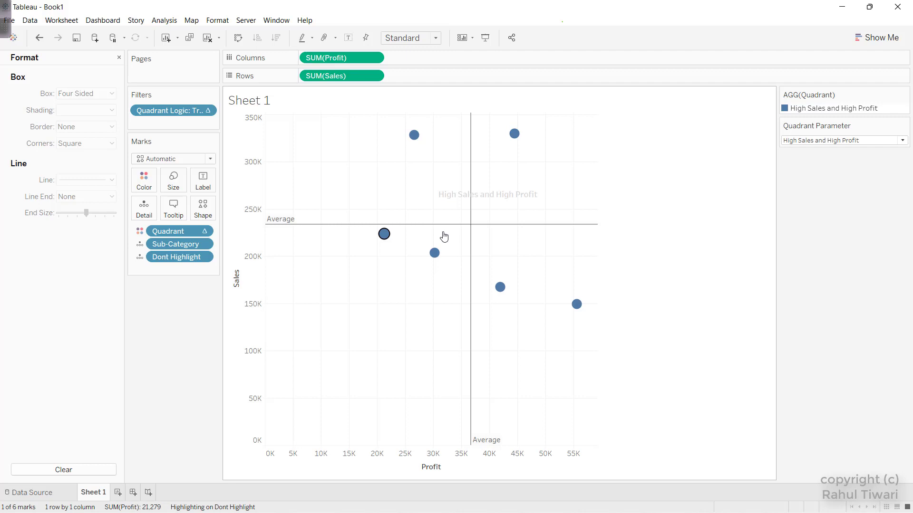
pyautogui.click(444, 236)
# Add an area annotation with the bold text "Low Sales and High Profit" in the low-sales, high-profit quadrant.
pyautogui.rightClick(469, 382)
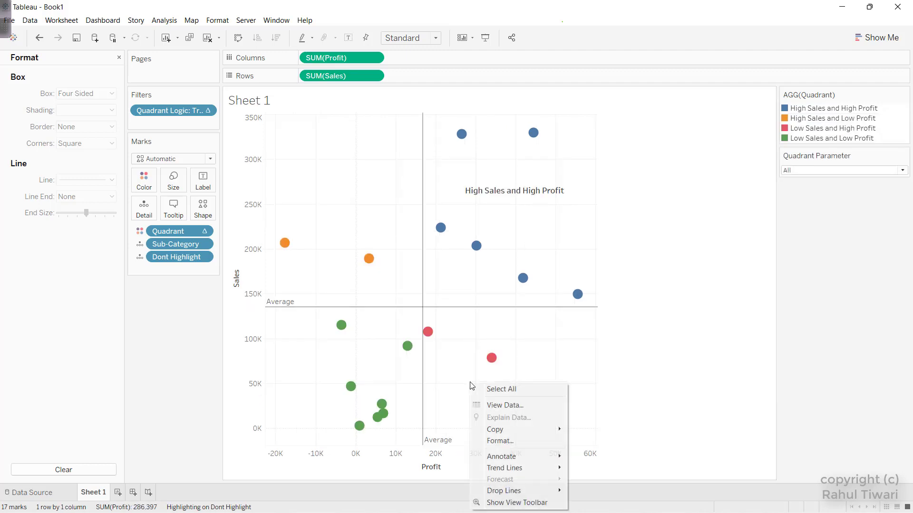
pyautogui.moveTo(514, 455)
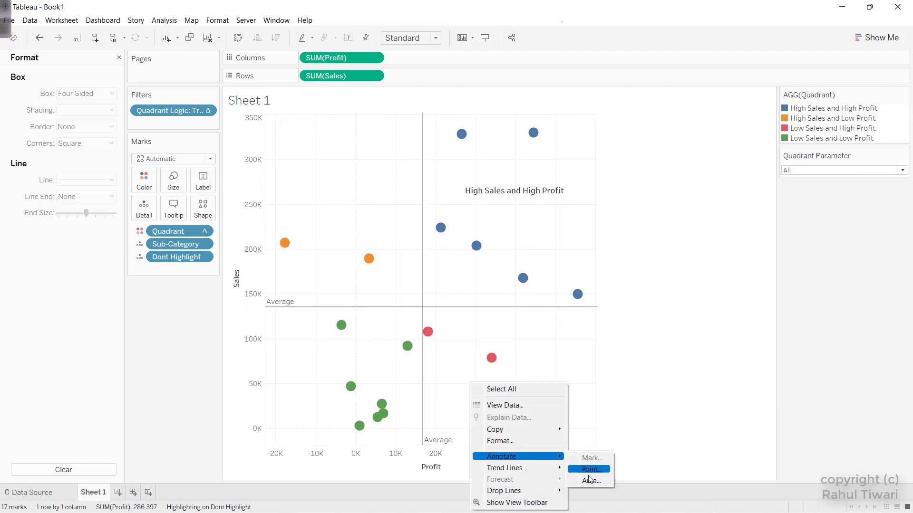
pyautogui.click(587, 481)
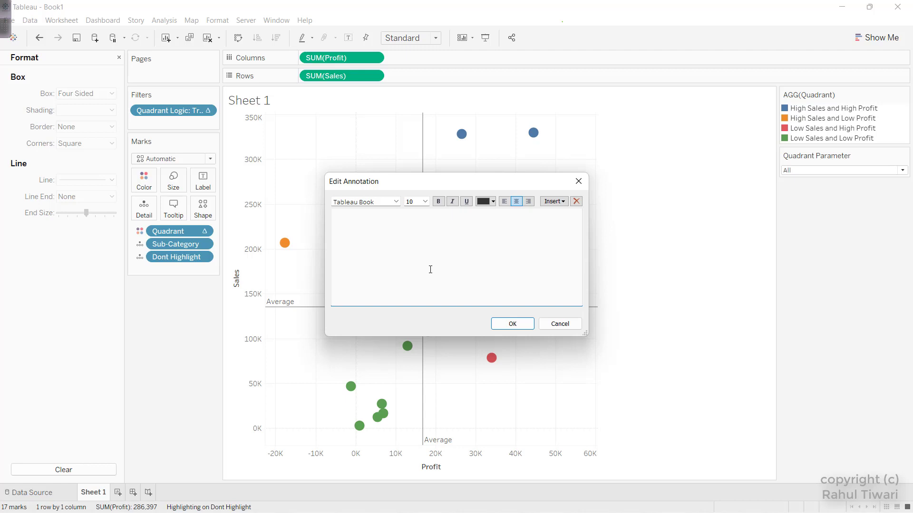
pyautogui.write('Low Sales and High Profit')
pyautogui.hotkey('ctrl', 'a')
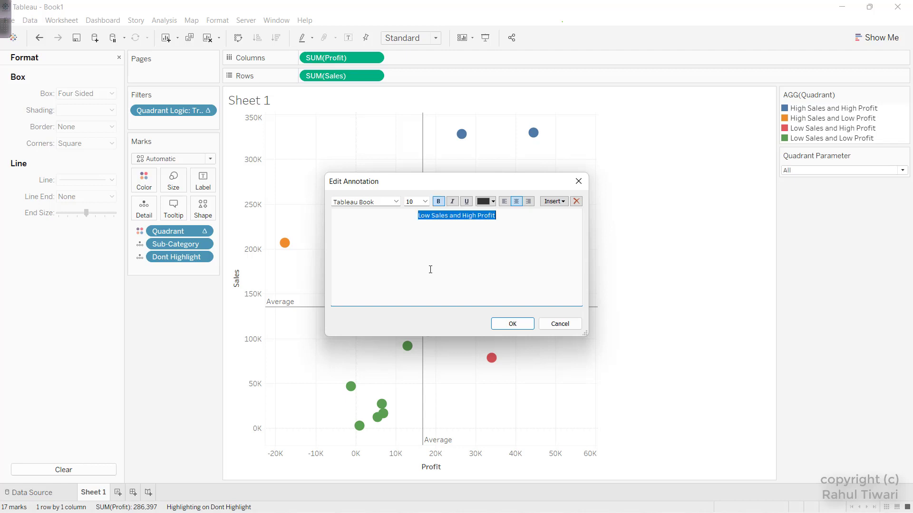
pyautogui.click(514, 325)
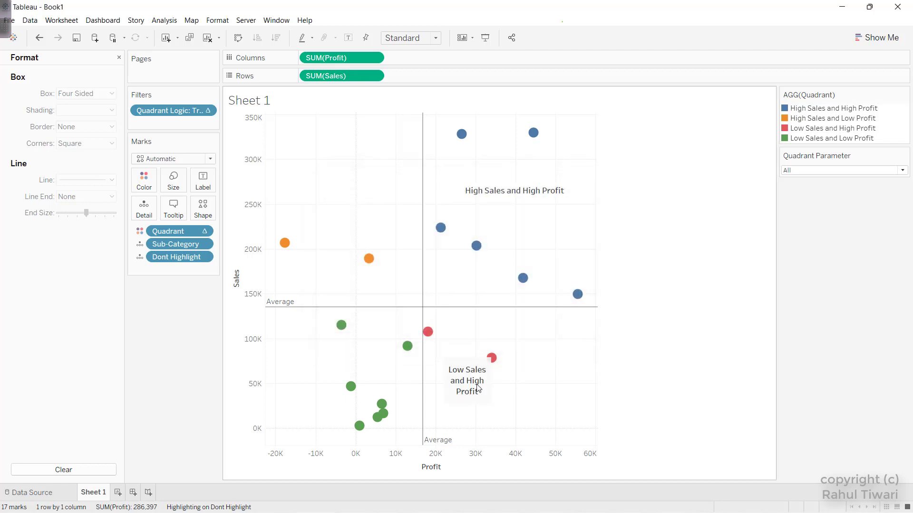
# Move the Low Sales and High Profit annotation below that quadrant's marks and widen its box so the text fits on one line.
pyautogui.click(470, 382)
pyautogui.moveTo(470, 381); pyautogui.dragTo(507, 400)
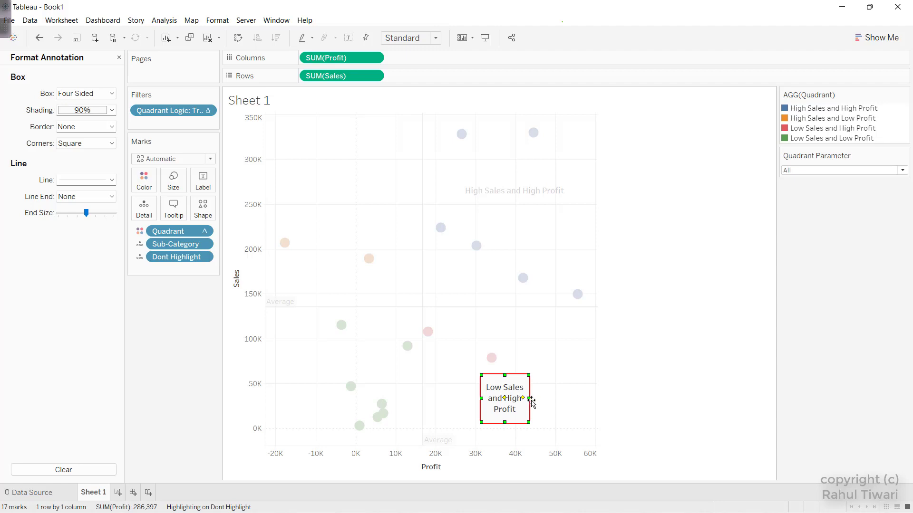
pyautogui.moveTo(529, 400); pyautogui.dragTo(594, 398)
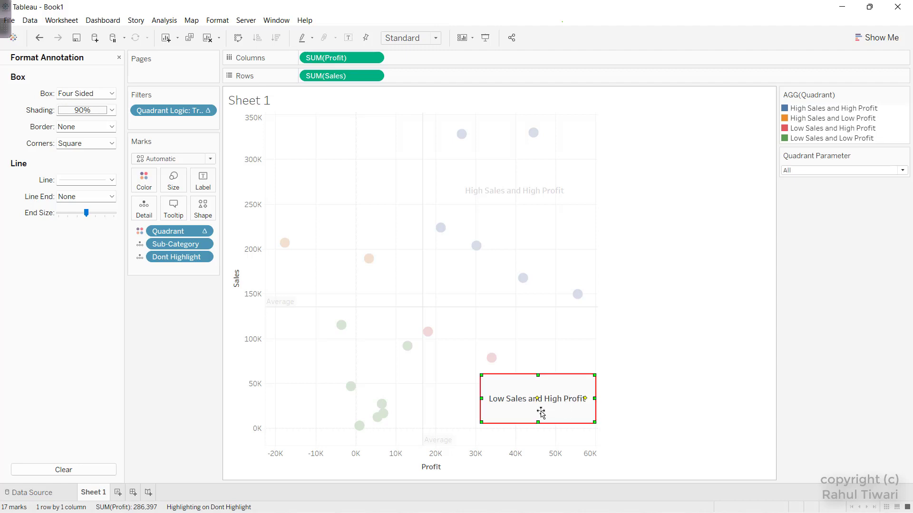
# Set the Low Sales and High Profit annotation's shading to None and check it by selecting and clearing a mark in that quadrant.
pyautogui.rightClick(518, 401)
pyautogui.click(547, 418)
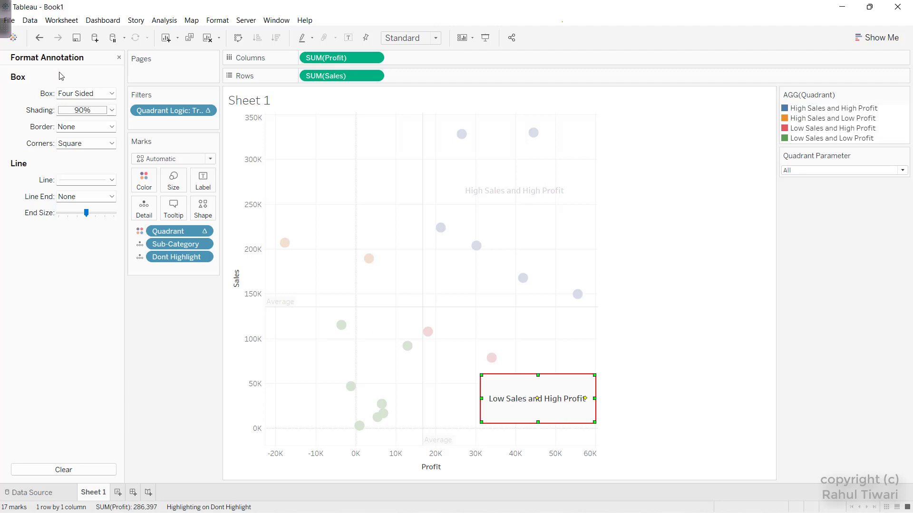
pyautogui.click(76, 111)
pyautogui.click(106, 127)
pyautogui.click(460, 295)
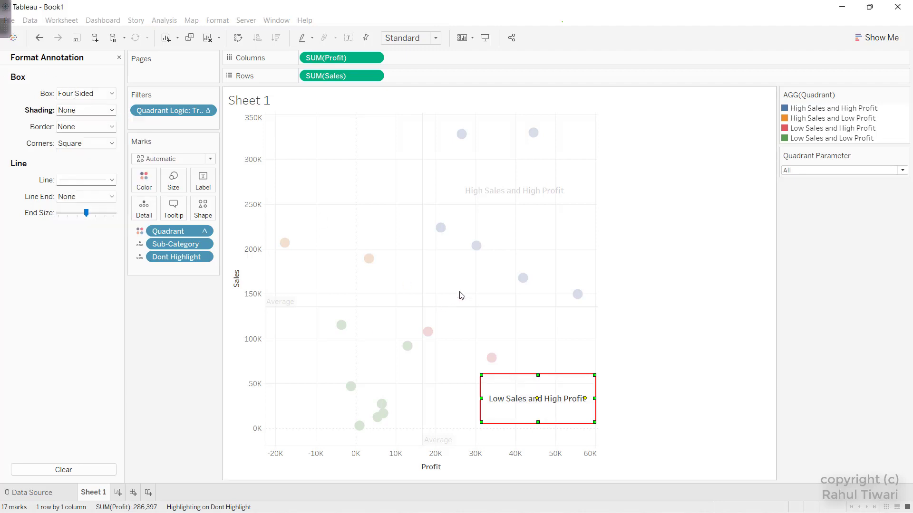
pyautogui.click(428, 332)
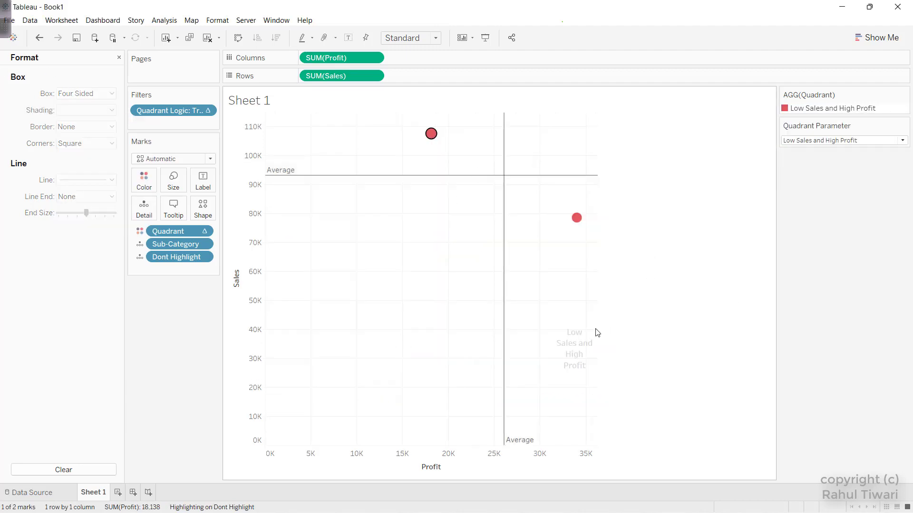
pyautogui.click(479, 187)
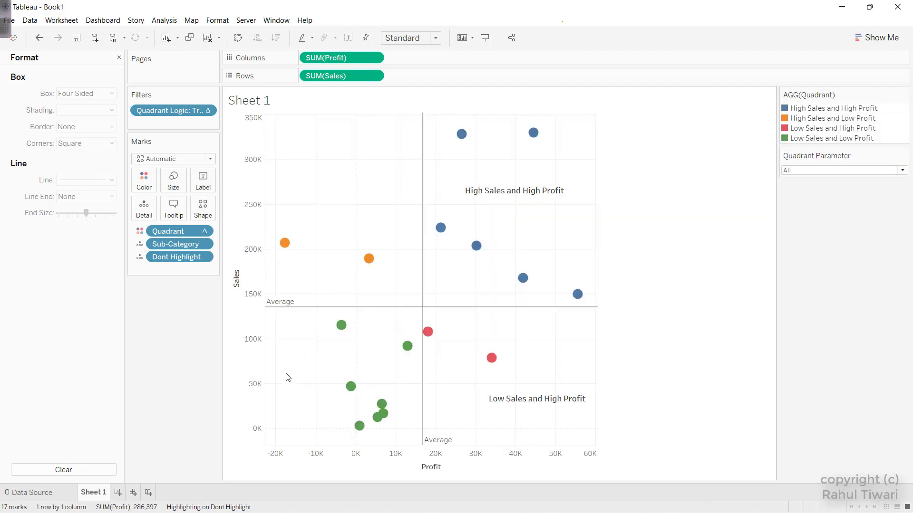
# Add an area annotation with the bold text "Low Sales and Low Profit" in the low-sales, low-profit quadrant.
pyautogui.rightClick(300, 378)
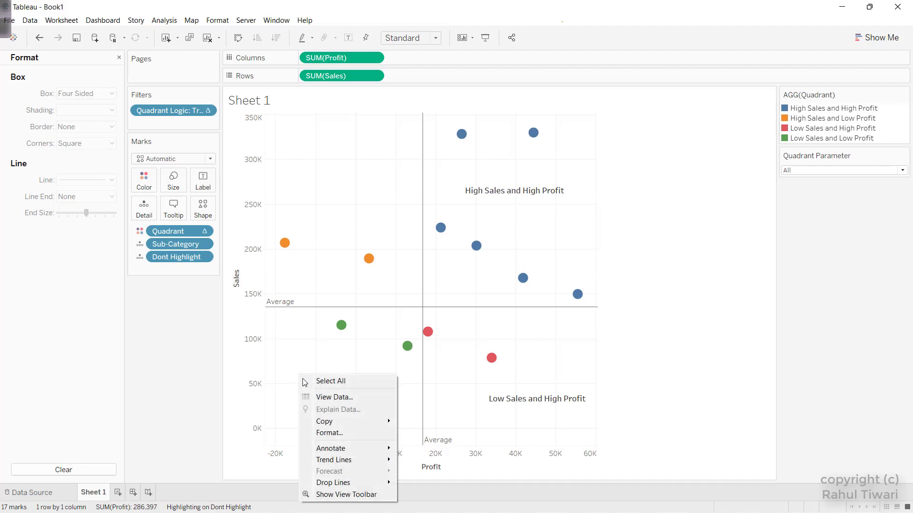
pyautogui.moveTo(326, 451)
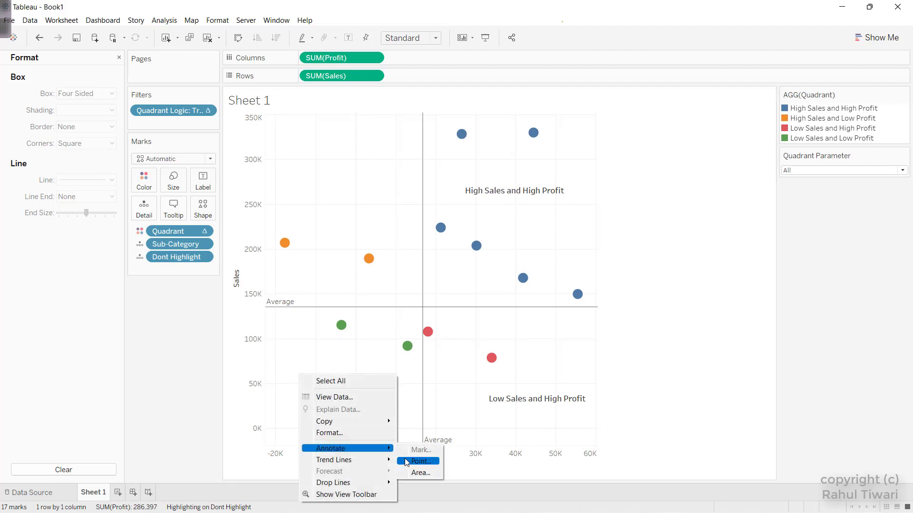
pyautogui.click(412, 472)
pyautogui.write('Lowe')
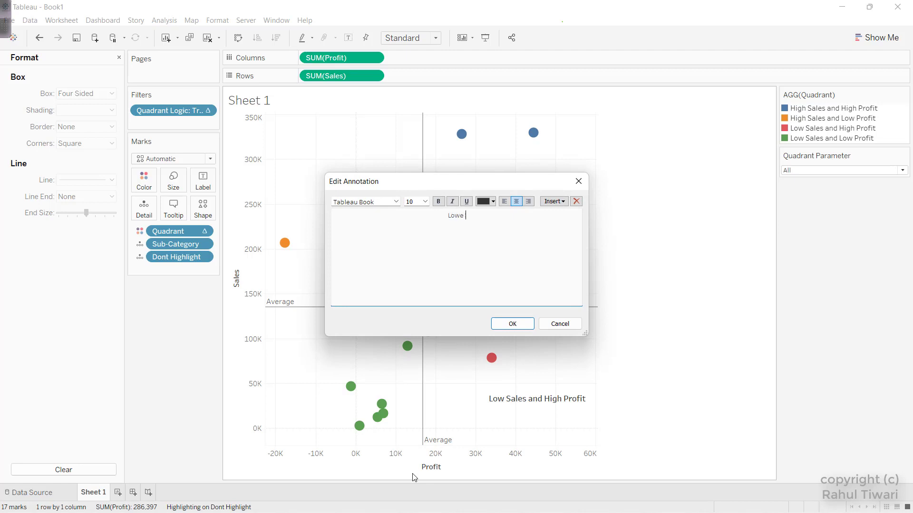
pyautogui.press('BackSpace')
pyautogui.press('BackSpace')
pyautogui.write('Sales and Low PRfit')
pyautogui.press('BackSpace')
pyautogui.press('BackSpace')
pyautogui.press('BackSpace')
pyautogui.press('BackSpace')
pyautogui.write('rofit')
pyautogui.hotkey('ctrl', 'a')
pyautogui.hotkey('ctrl', 'b')
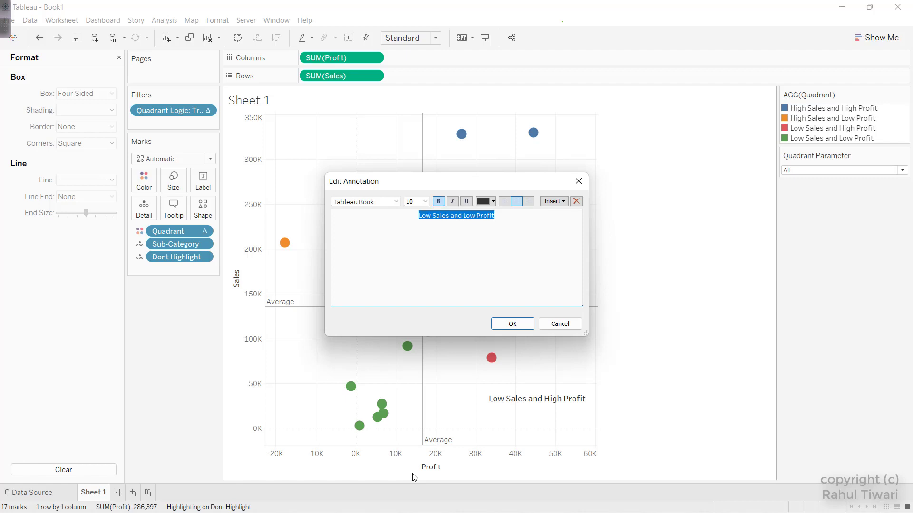
pyautogui.click(505, 326)
# Widen the Low Sales and Low Profit annotation box so its text fits on one line.
pyautogui.click(314, 373)
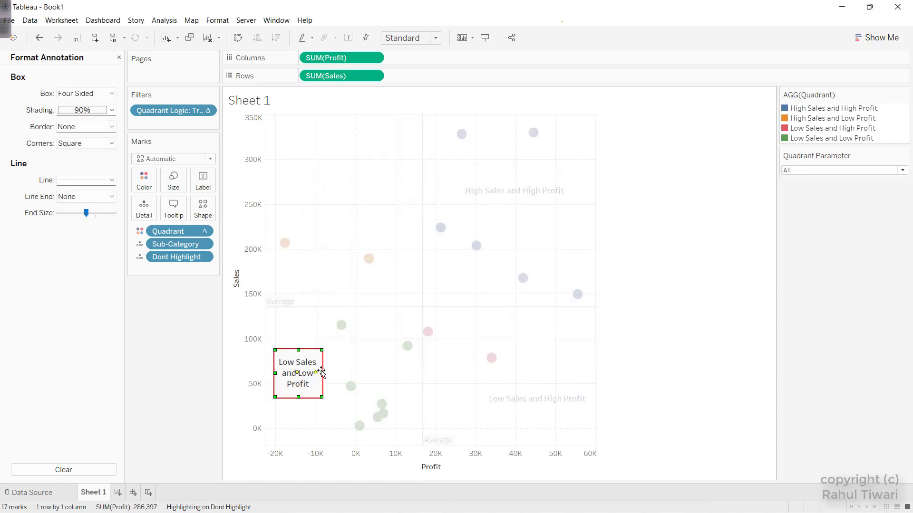
pyautogui.moveTo(322, 373); pyautogui.dragTo(391, 374)
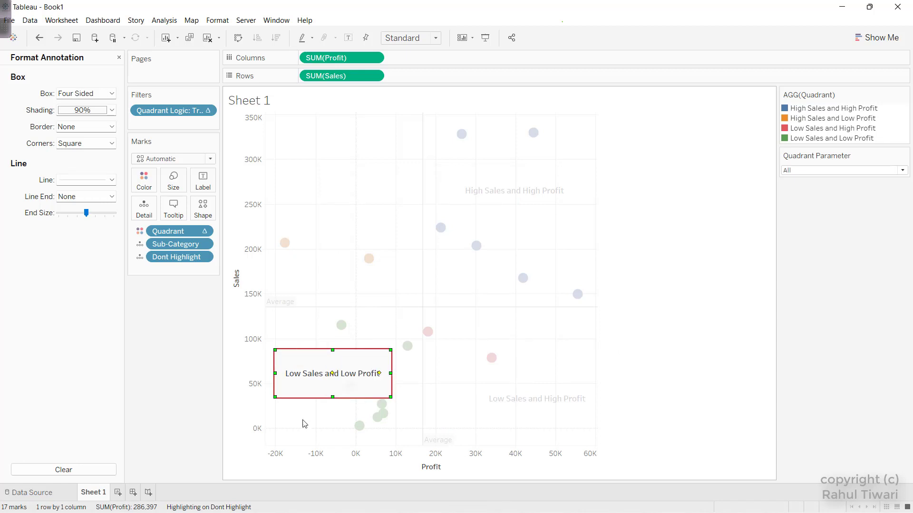
pyautogui.click(328, 417)
# Set the Low Sales and Low Profit annotation's shading to None and check it by selecting and clearing a mark in that quadrant.
pyautogui.rightClick(301, 367)
pyautogui.click(310, 382)
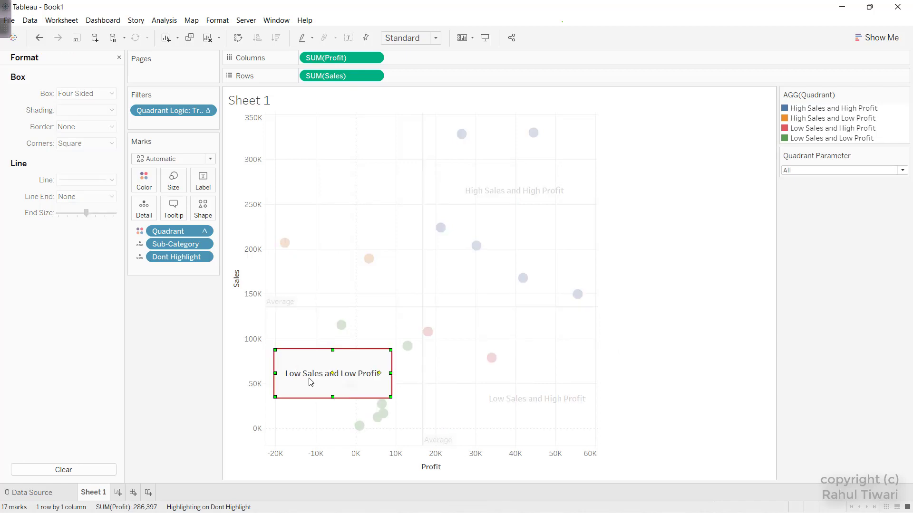
pyautogui.click(74, 111)
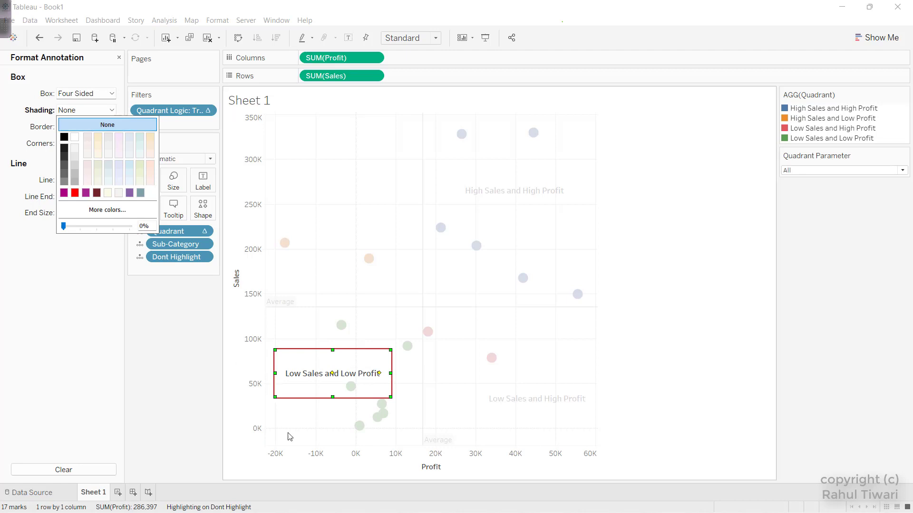
pyautogui.click(360, 426)
pyautogui.click(359, 426)
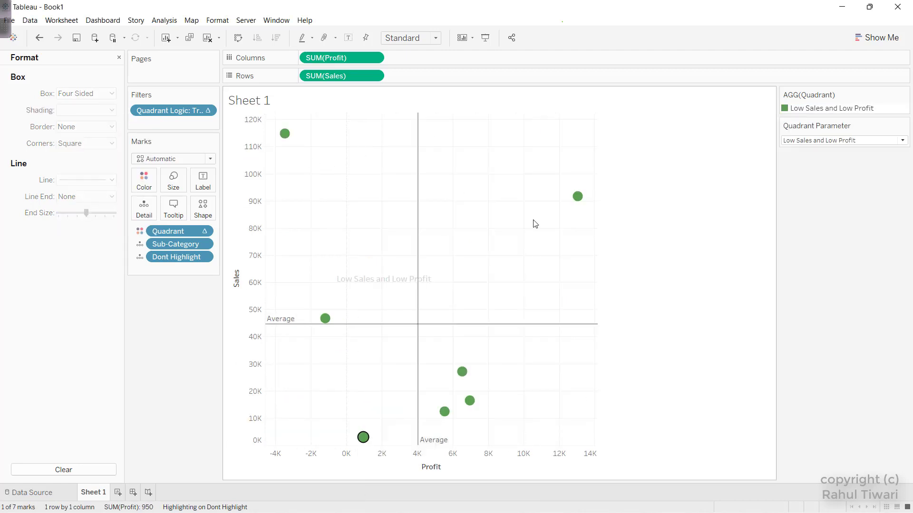
pyautogui.click(386, 267)
# Add an area annotation with the bold text "High Sales and Low Profit" in the high-sales, low-profit quadrant.
pyautogui.rightClick(335, 184)
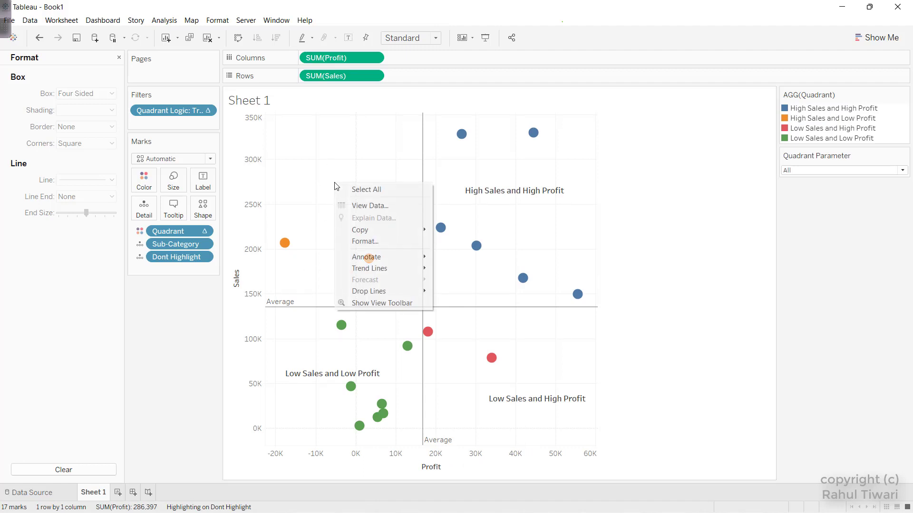
pyautogui.moveTo(357, 259)
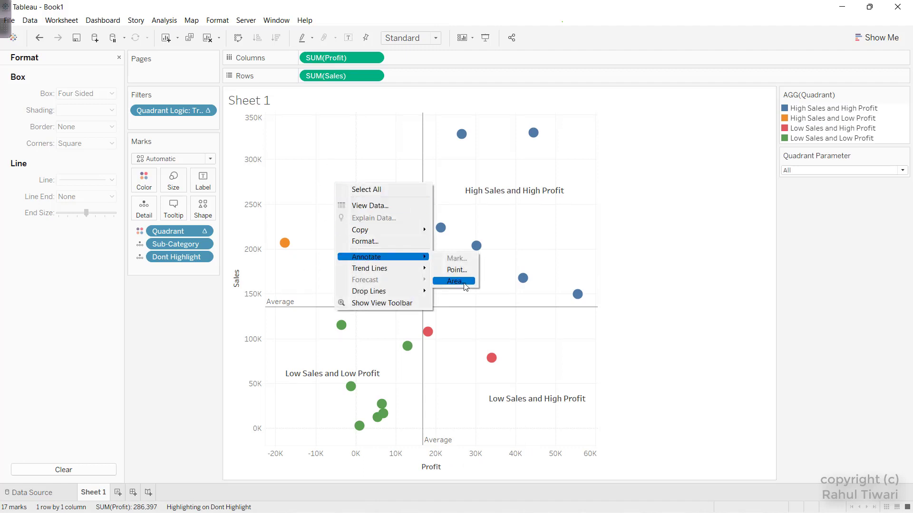
pyautogui.click(454, 282)
pyautogui.write('High Sal')
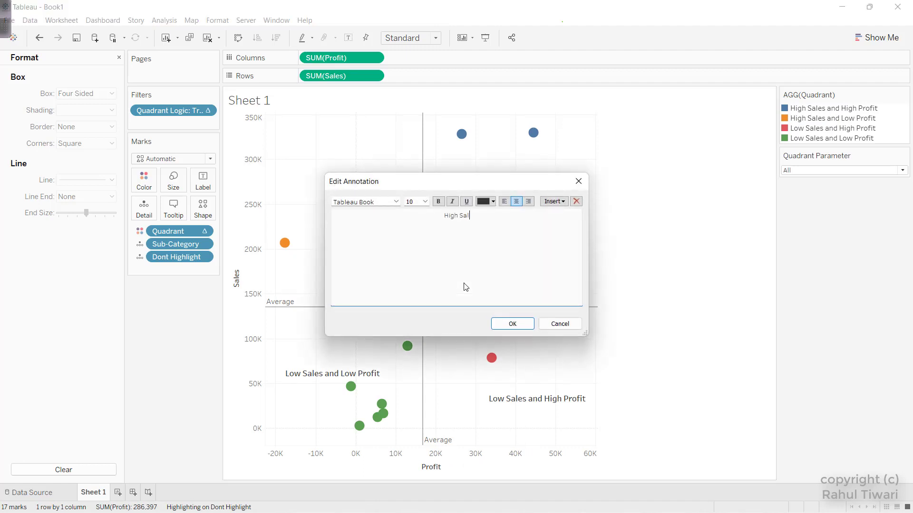
pyautogui.write('es and Low Profit')
pyautogui.hotkey('ctrl', 'a')
pyautogui.write('b')
pyautogui.hotkey('ctrl', 'z')
pyautogui.hotkey('ctrl', 'a')
pyautogui.hotkey('ctrl', 'b')
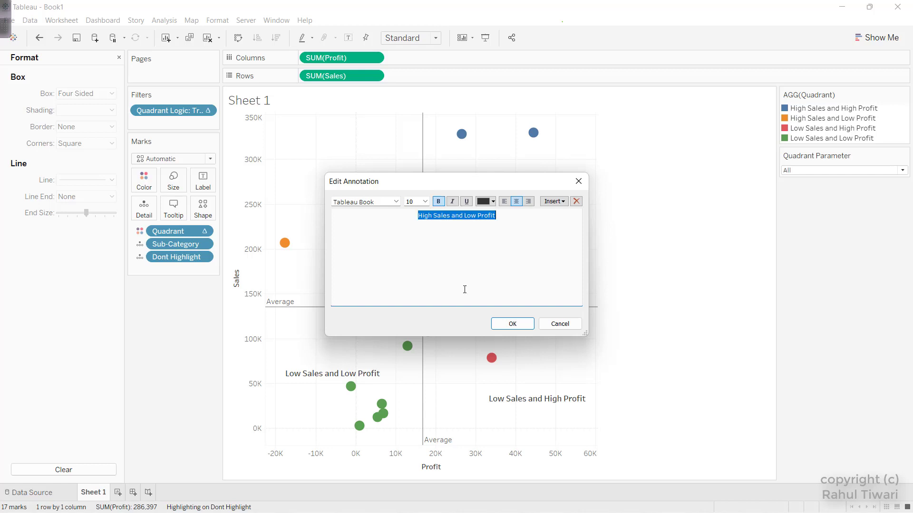
pyautogui.click(493, 323)
# Widen the High Sales and Low Profit annotation box to fit its text on one line and shift it left within its quadrant.
pyautogui.click(326, 178)
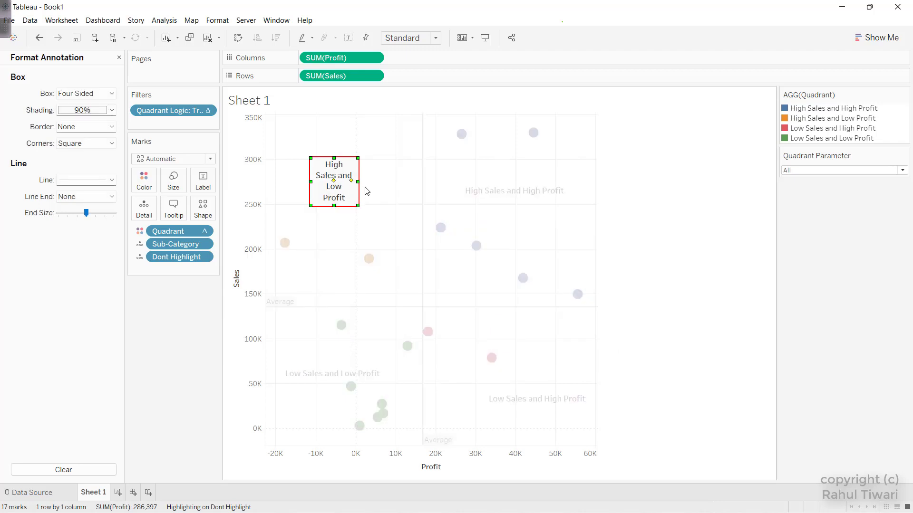
pyautogui.moveTo(358, 182); pyautogui.dragTo(426, 182)
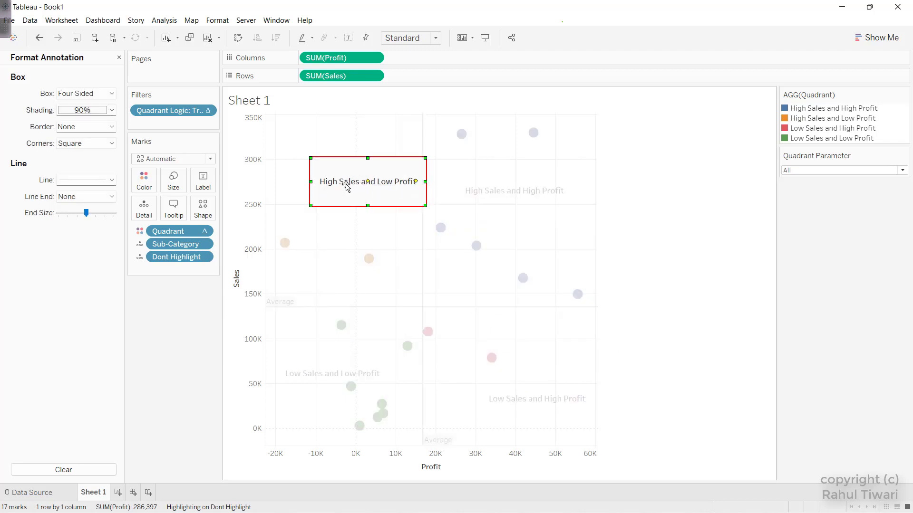
pyautogui.moveTo(354, 181); pyautogui.dragTo(327, 185)
pyautogui.click(341, 243)
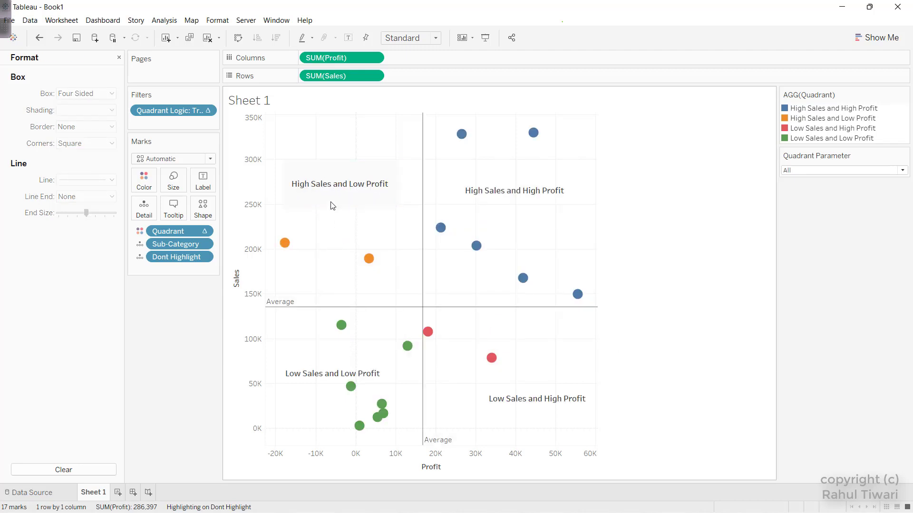
# Set the High Sales and Low Profit annotation's shading to None and check it by selecting and clearing a mark in that quadrant.
pyautogui.click(329, 190)
pyautogui.rightClick(330, 189)
pyautogui.click(354, 205)
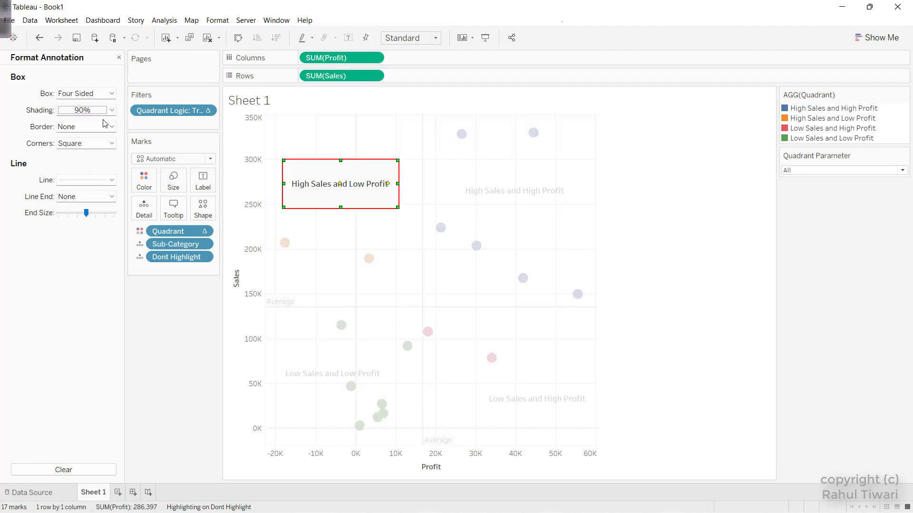
pyautogui.click(96, 111)
pyautogui.click(295, 241)
pyautogui.click(368, 257)
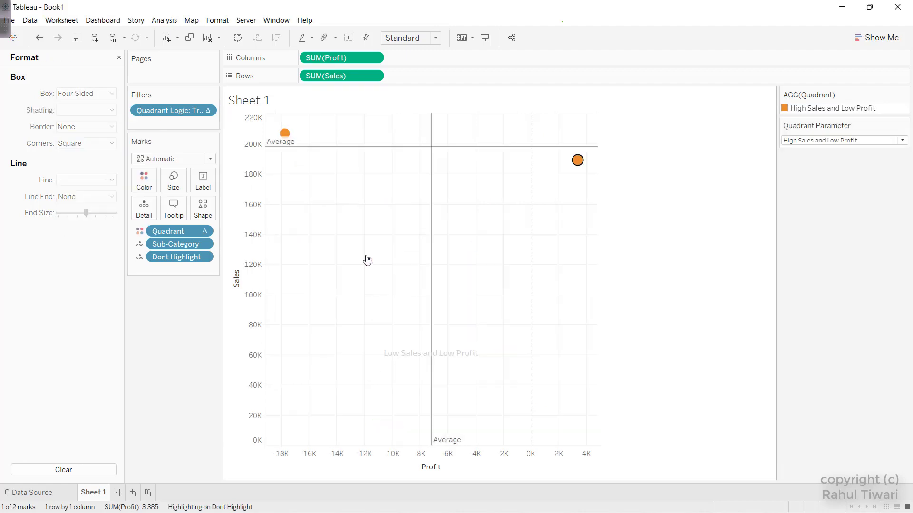
pyautogui.click(463, 342)
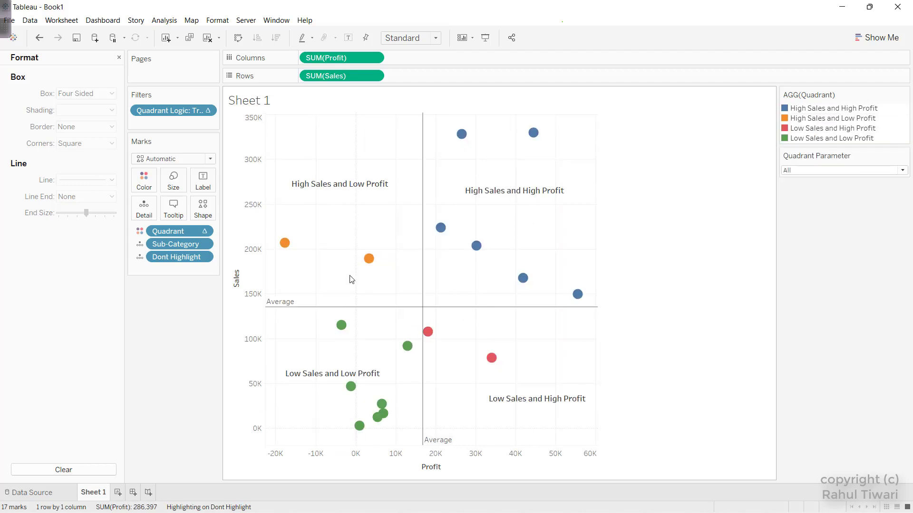
pyautogui.click(369, 258)
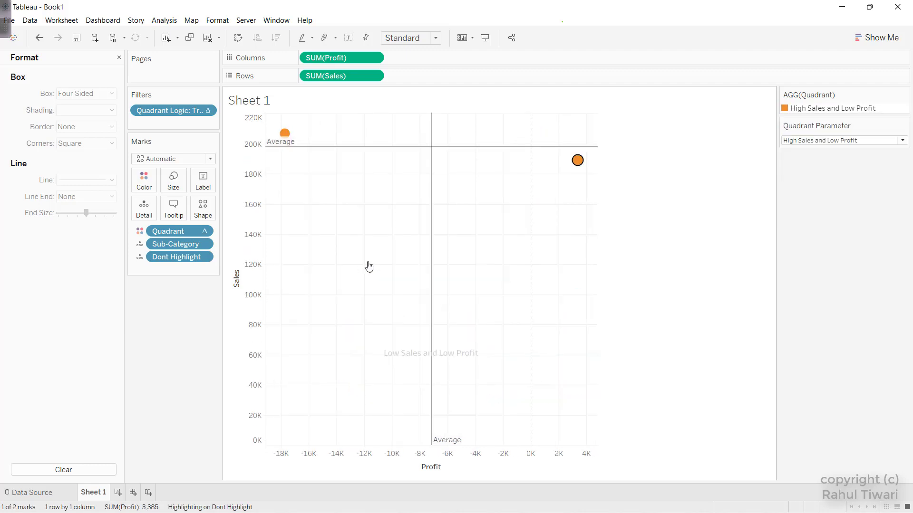
pyautogui.click(419, 353)
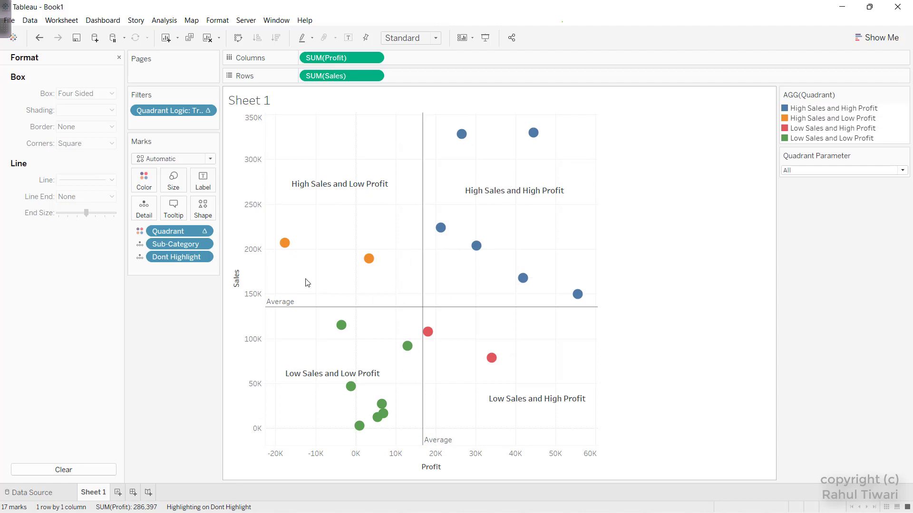
# Move the High Sales and Low Profit annotation down to just below the quadrant's two orange marks.
pyautogui.click(334, 184)
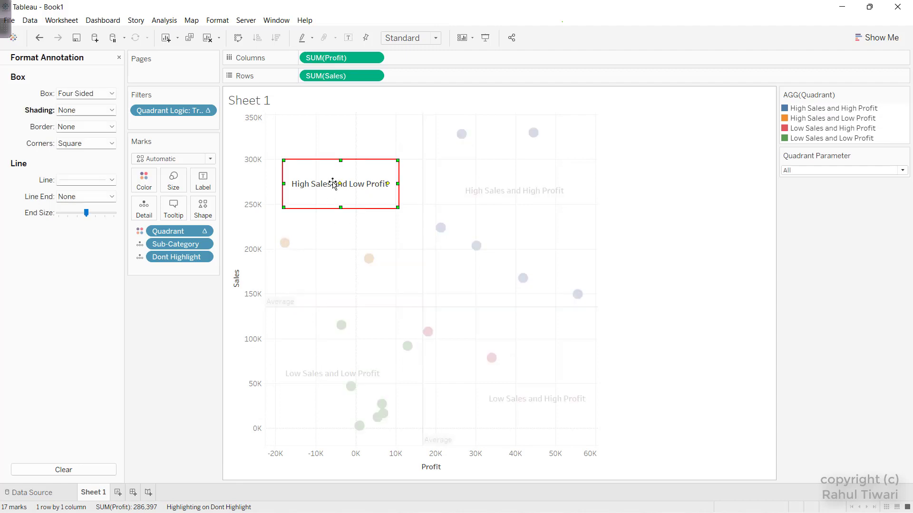
pyautogui.moveTo(333, 184); pyautogui.dragTo(331, 265)
pyautogui.click(377, 199)
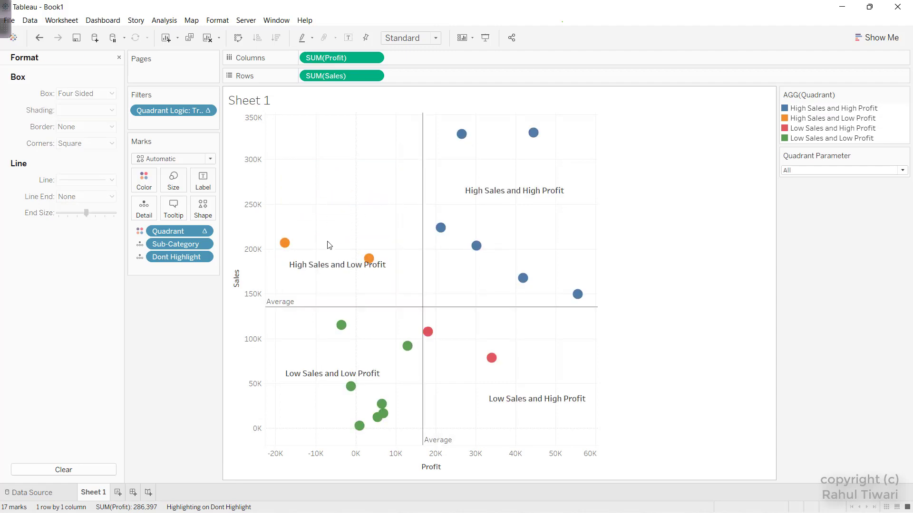
# Lower the High Sales and Low Profit annotation beneath the orange marks and shrink its box from the top so it clears them.
pyautogui.click(327, 268)
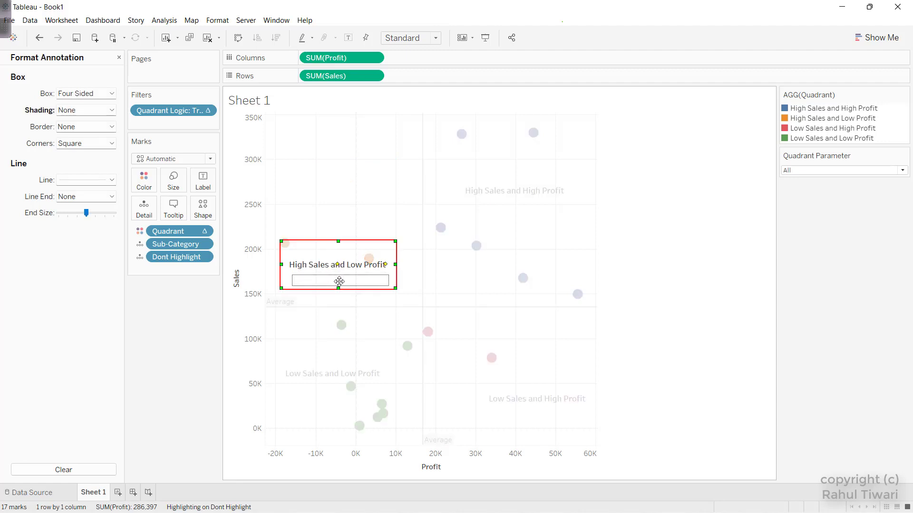
pyautogui.click(350, 226)
pyautogui.click(285, 243)
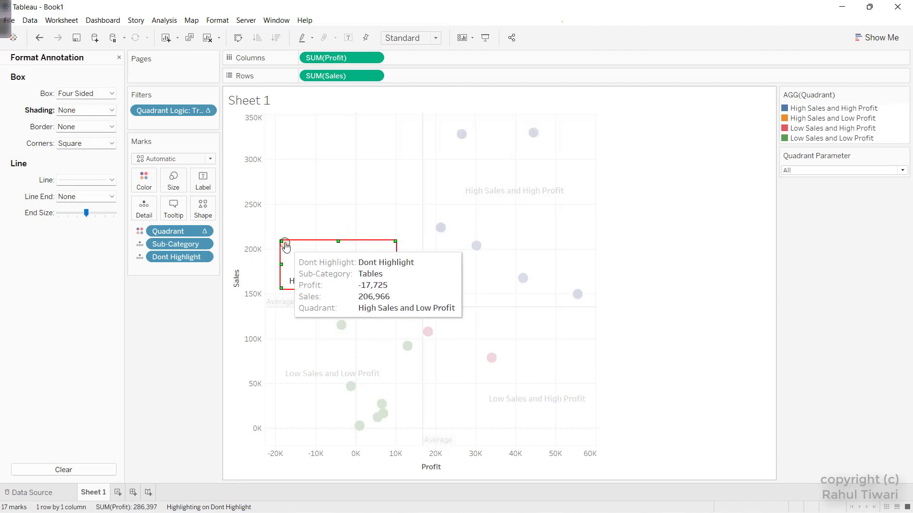
pyautogui.click(318, 198)
pyautogui.click(326, 261)
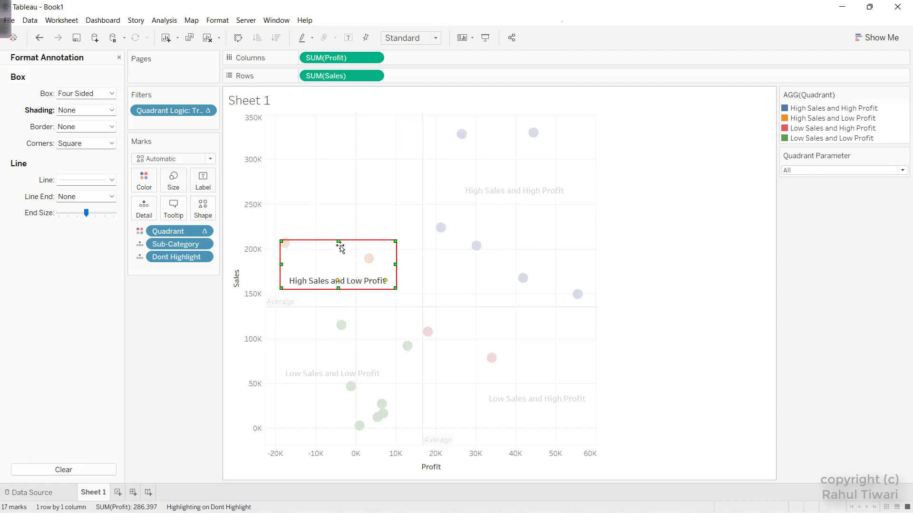
pyautogui.moveTo(339, 241); pyautogui.dragTo(339, 259)
pyautogui.click(359, 209)
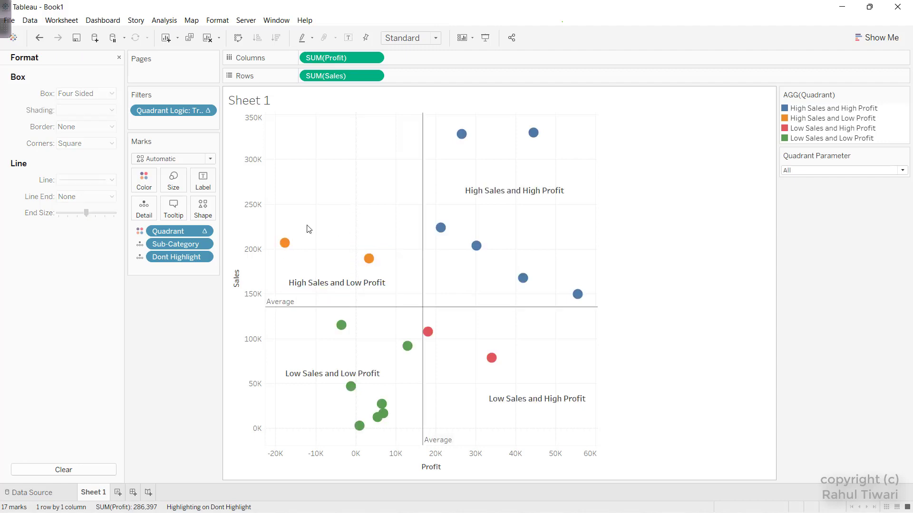
# Select and clear the Tables mark twice to check how the annotations sit in the filtered view.
pyautogui.click(291, 242)
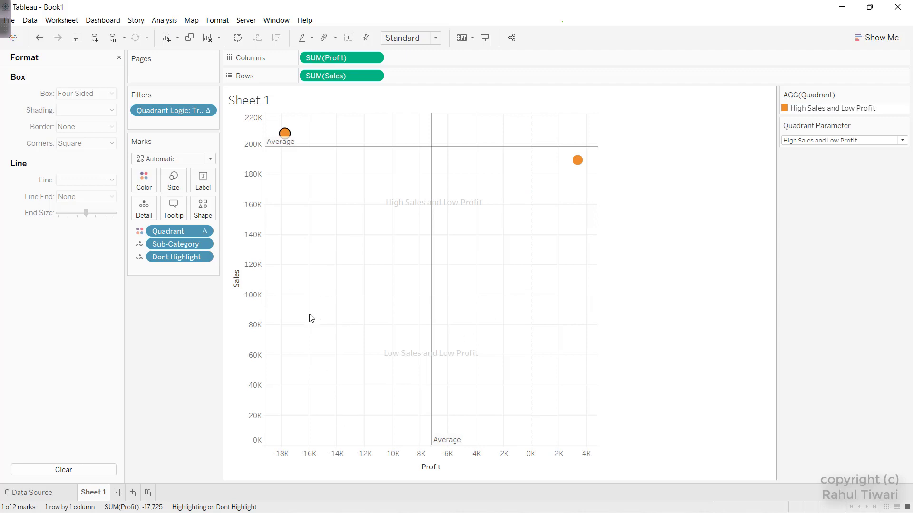
pyautogui.click(268, 349)
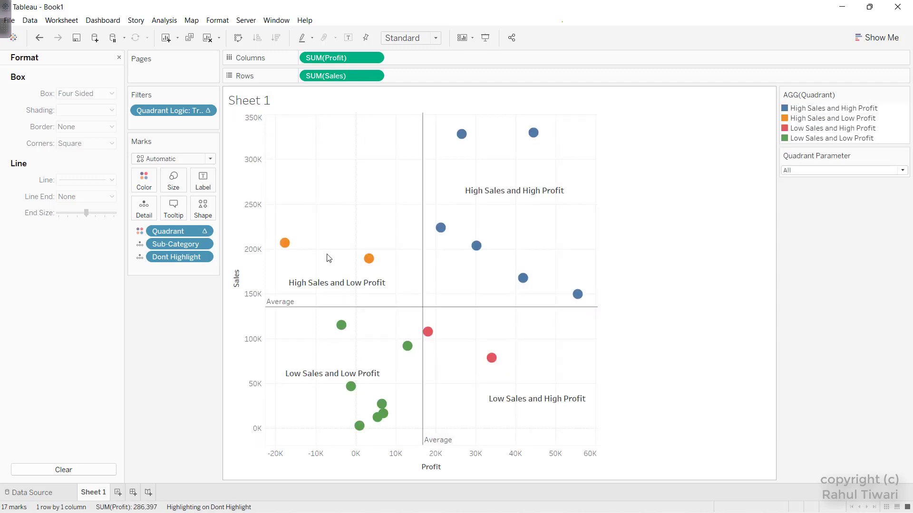
pyautogui.click(284, 243)
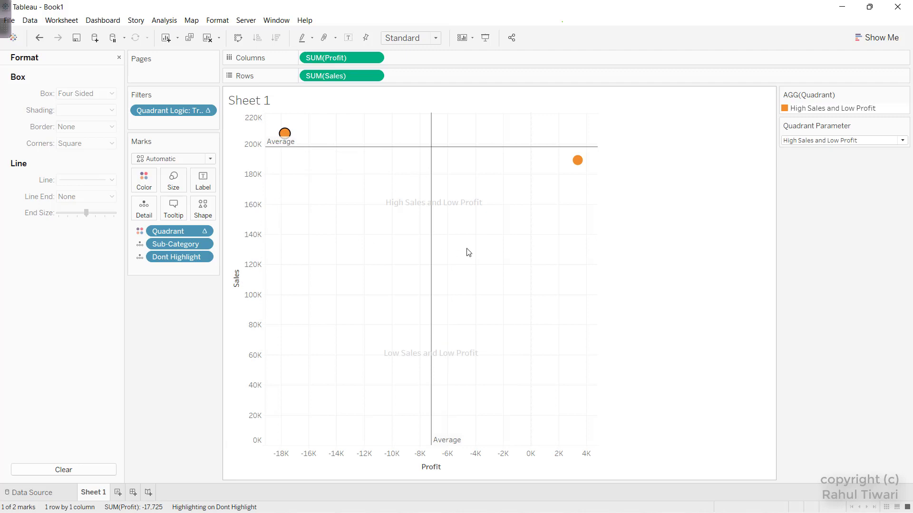
pyautogui.click(346, 276)
# Move the Low Sales and Low Profit annotation down to about 0K sales and check it by selecting and clearing the Tables mark.
pyautogui.click(325, 378)
pyautogui.moveTo(326, 377)
pyautogui.mouseDown()
pyautogui.moveTo(312, 389)
pyautogui.moveTo(312, 426)
pyautogui.moveTo(333, 411)
pyautogui.mouseUp()
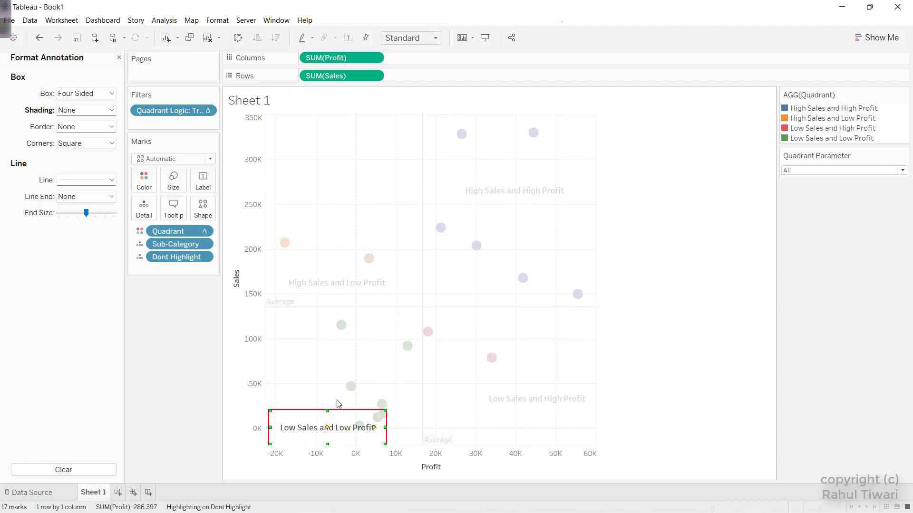
pyautogui.click(309, 373)
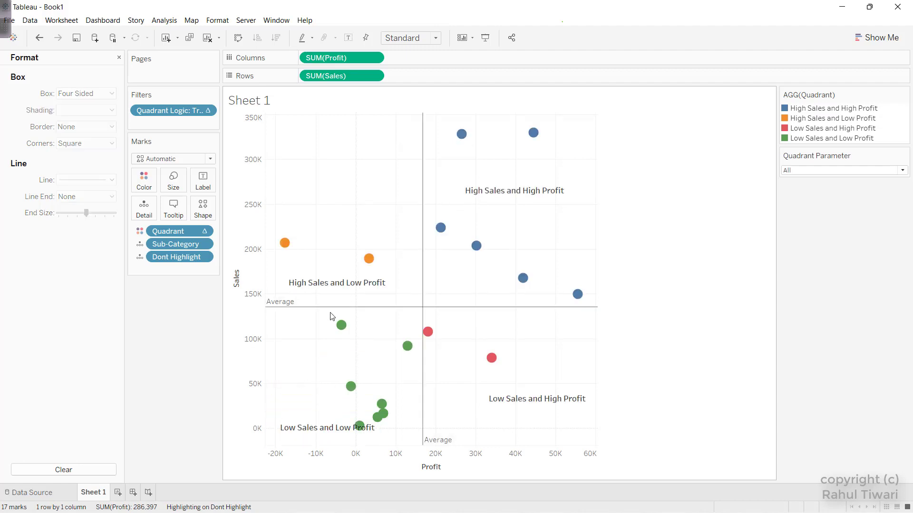
pyautogui.click(284, 243)
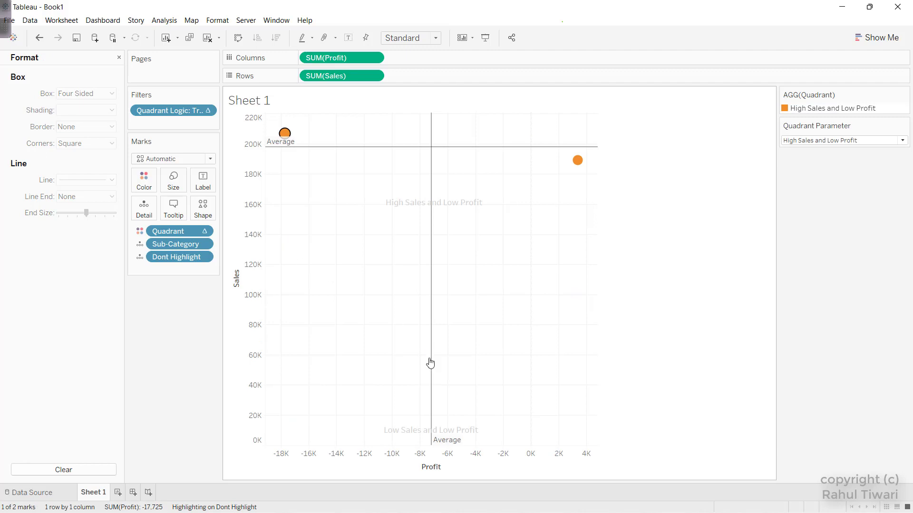
pyautogui.click(359, 317)
# Shorten the Low Sales and Low Profit annotation box, shift it into the quadrant's lower-left corner, and check it with the Tables mark.
pyautogui.click(306, 427)
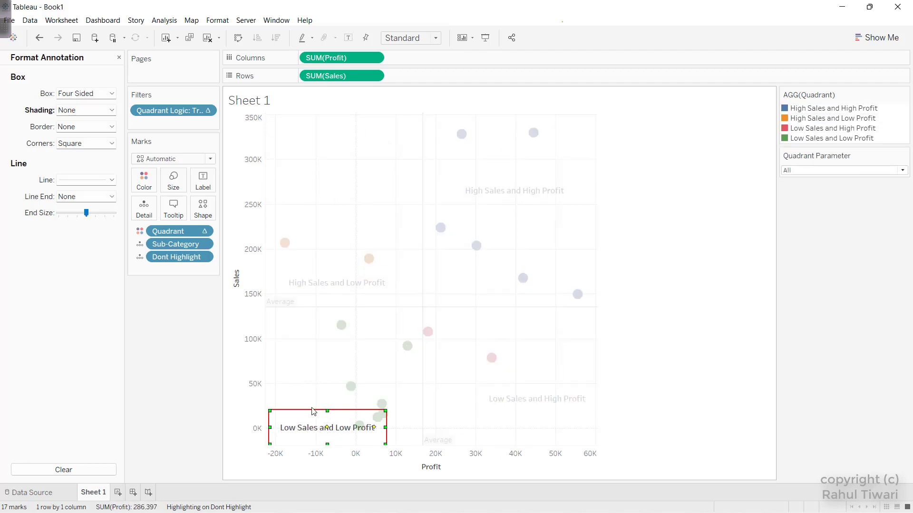
pyautogui.moveTo(326, 411); pyautogui.dragTo(326, 419)
pyautogui.click(301, 396)
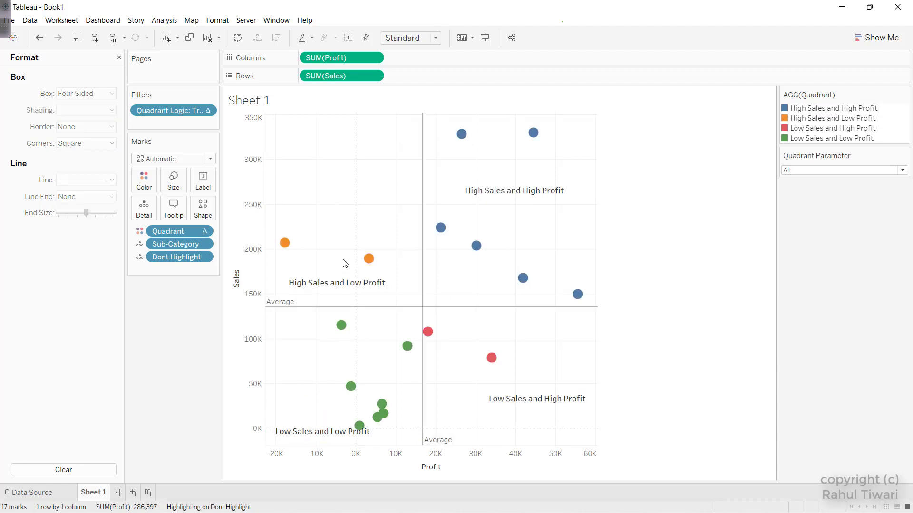
pyautogui.click(285, 243)
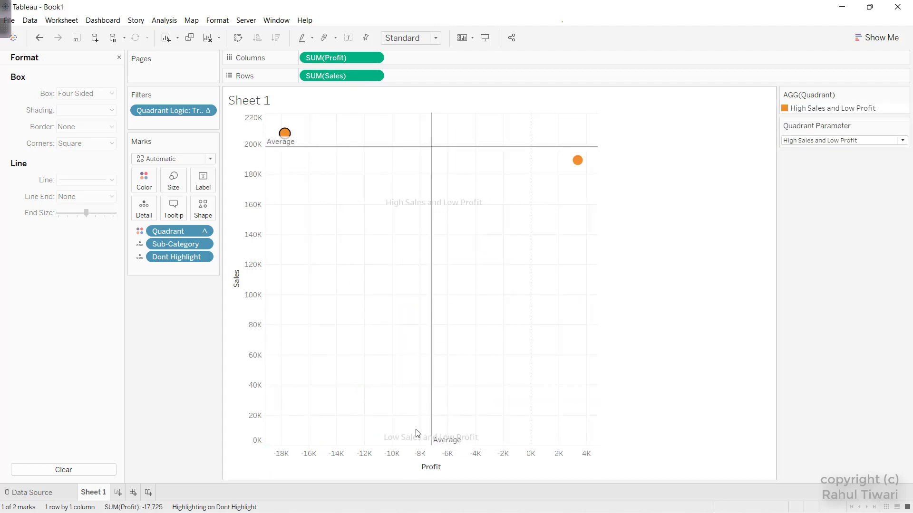
pyautogui.click(299, 393)
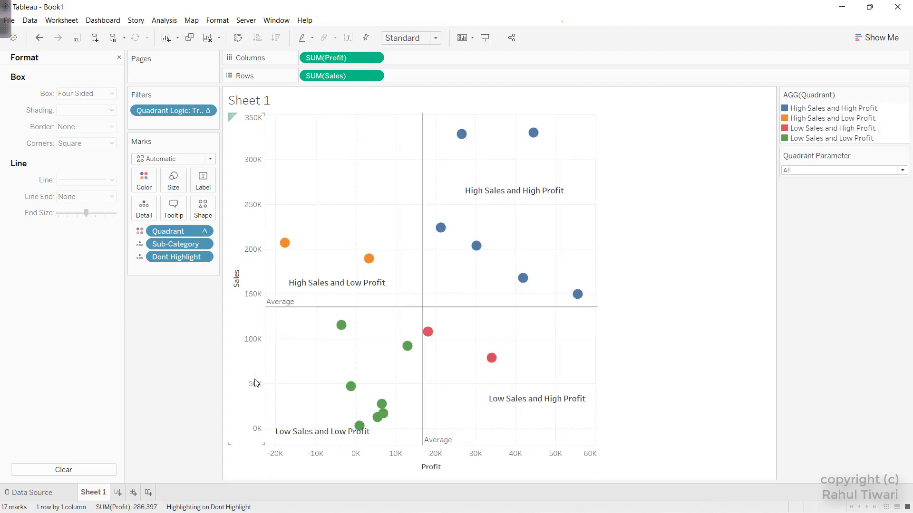
# Set the Sales axis range to Fixed and reopen the axis settings.
pyautogui.rightClick(255, 379)
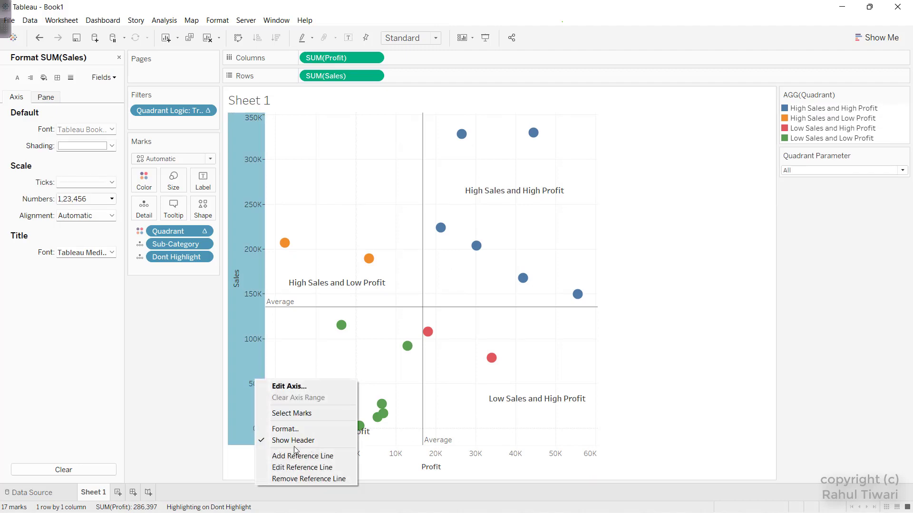
pyautogui.click(290, 387)
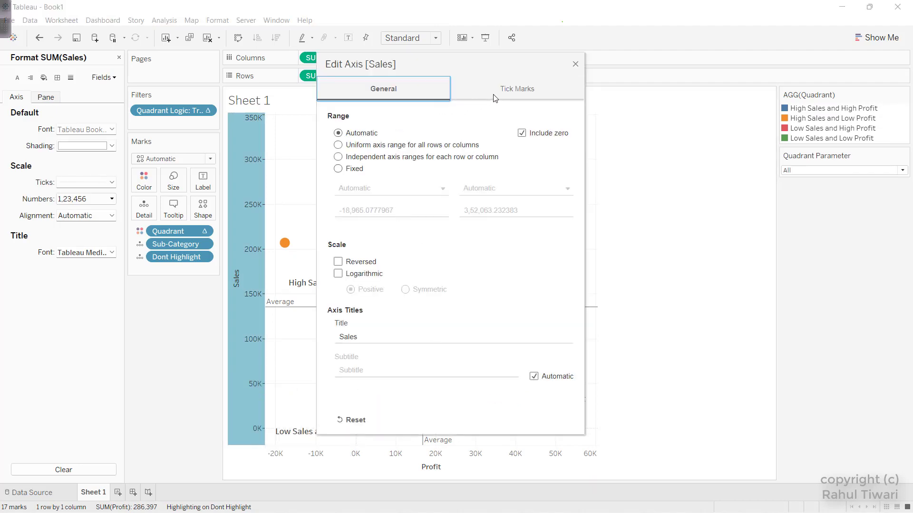
pyautogui.click(339, 168)
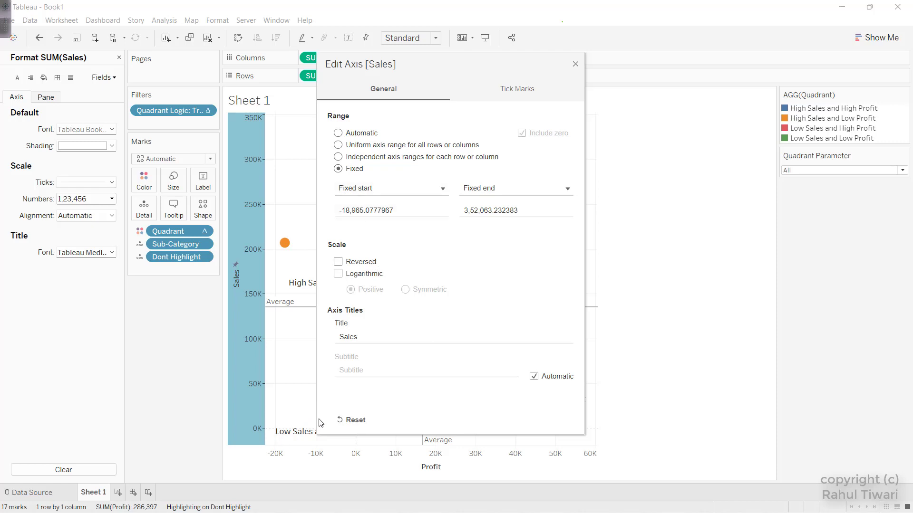
pyautogui.click(576, 63)
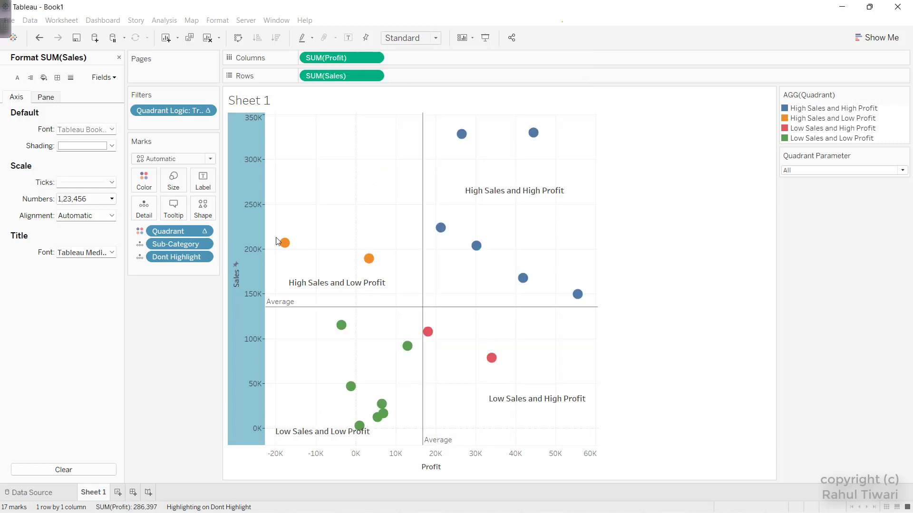
pyautogui.rightClick(243, 292)
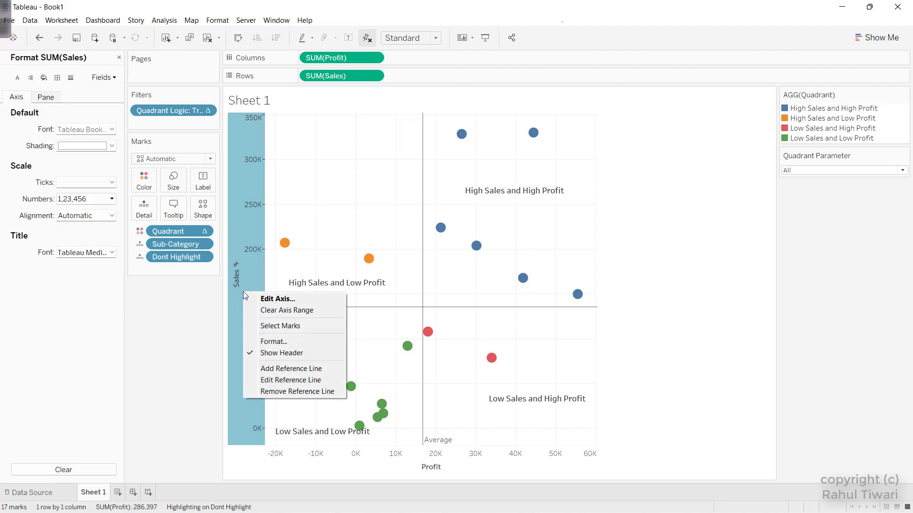
pyautogui.click(278, 380)
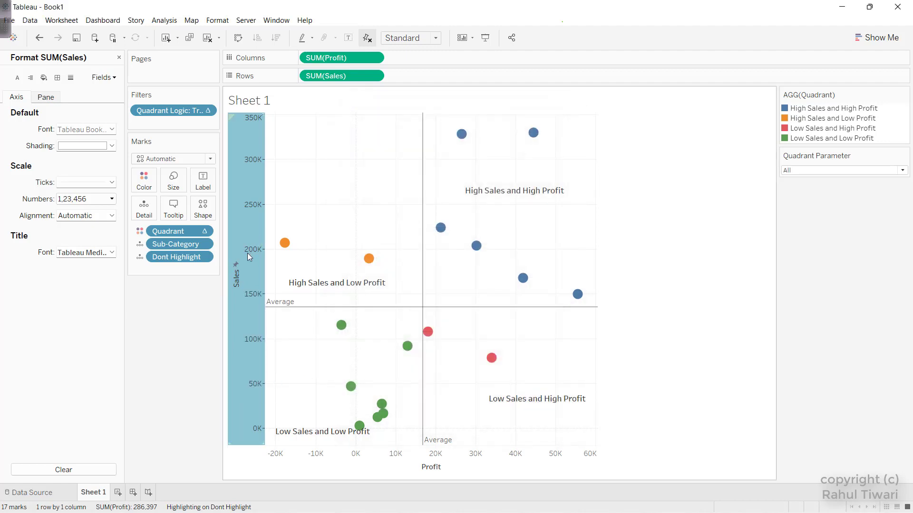
pyautogui.rightClick(249, 257)
pyautogui.click(260, 258)
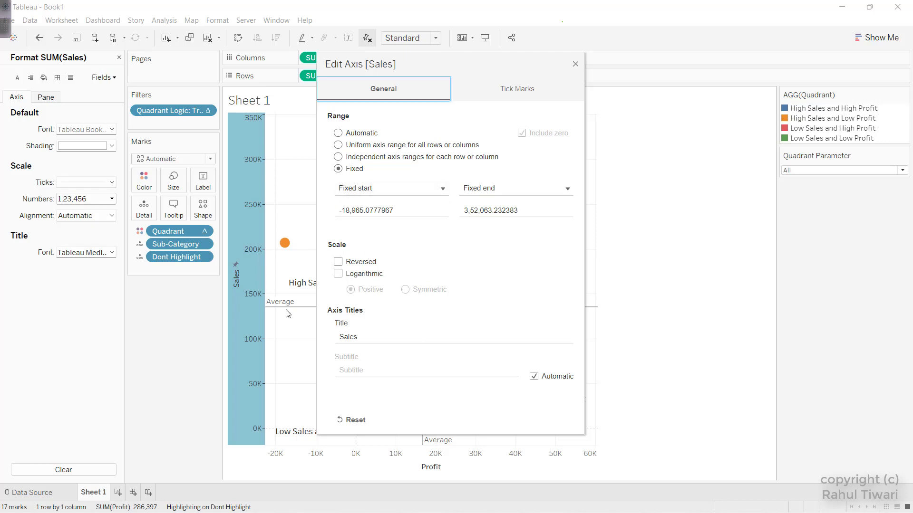
# Try -50000 and -500000 as the Sales axis's fixed start, returning to -50000.
pyautogui.click(402, 212)
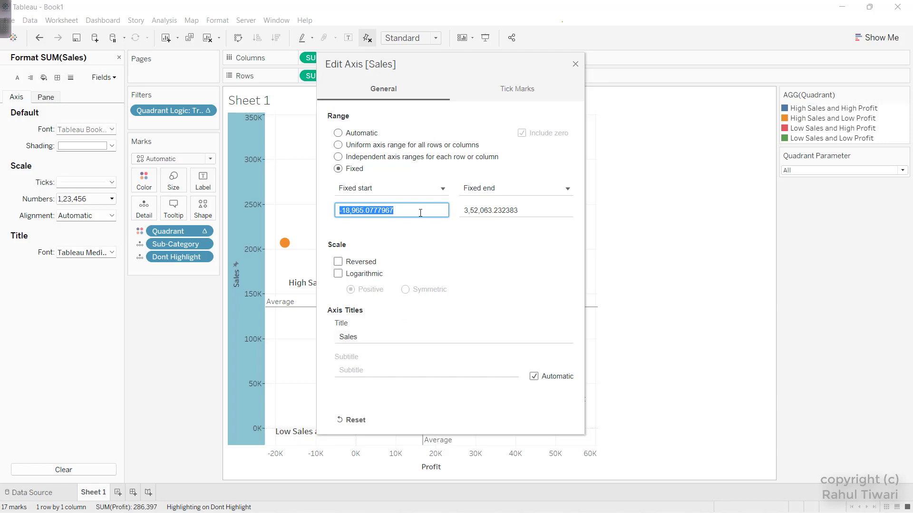
pyautogui.write('-')
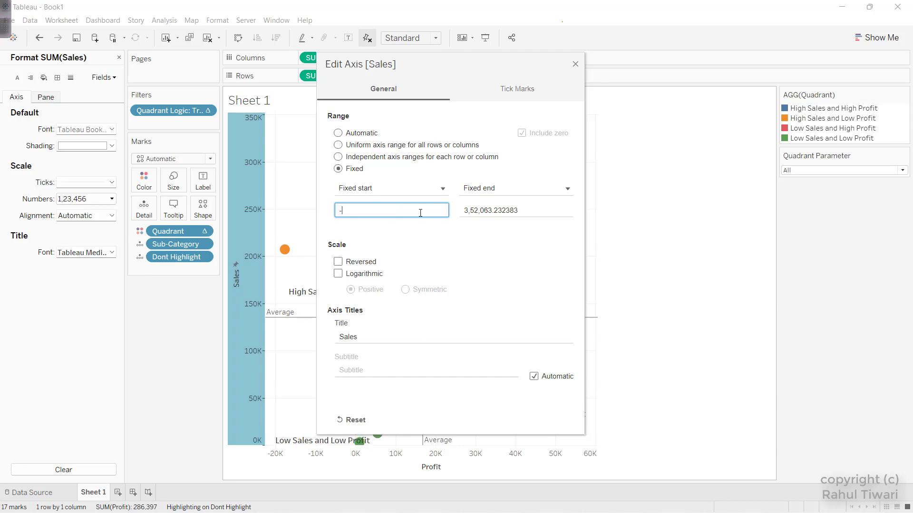
pyautogui.press('Num_Lock')
pyautogui.write('50000')
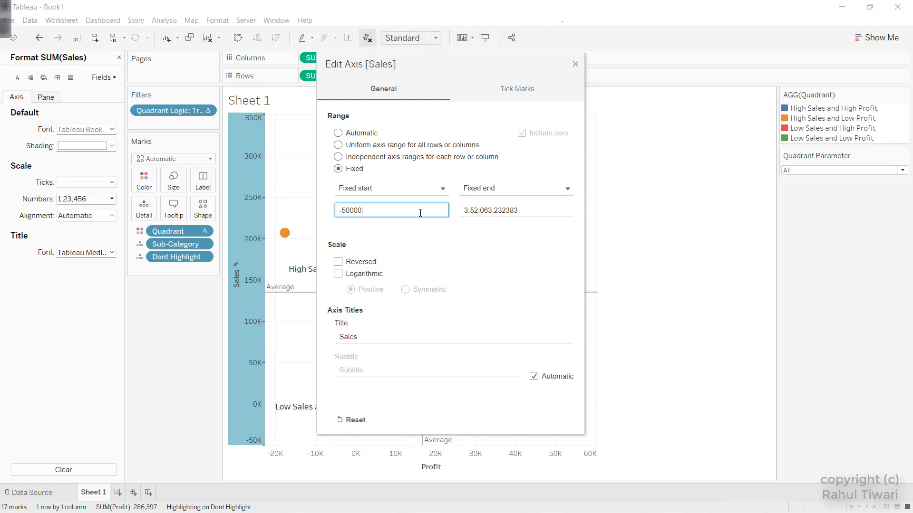
pyautogui.write('0')
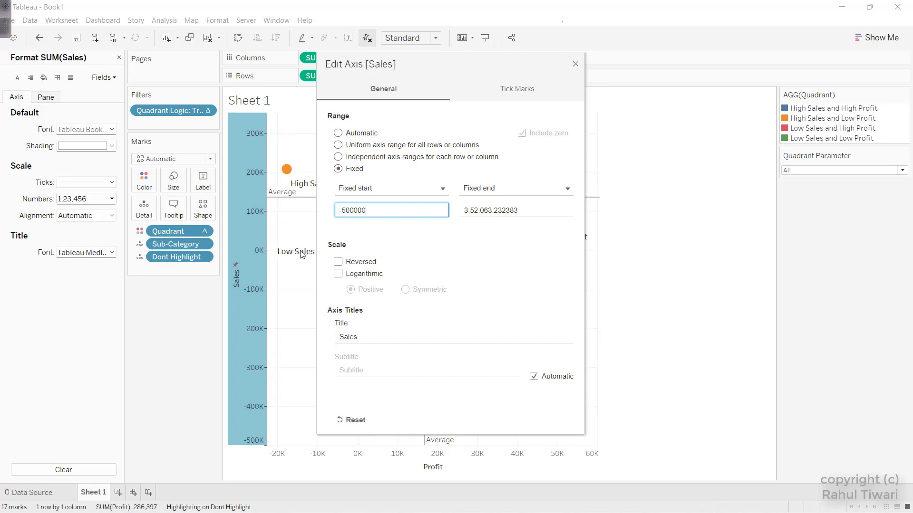
pyautogui.press('BackSpace')
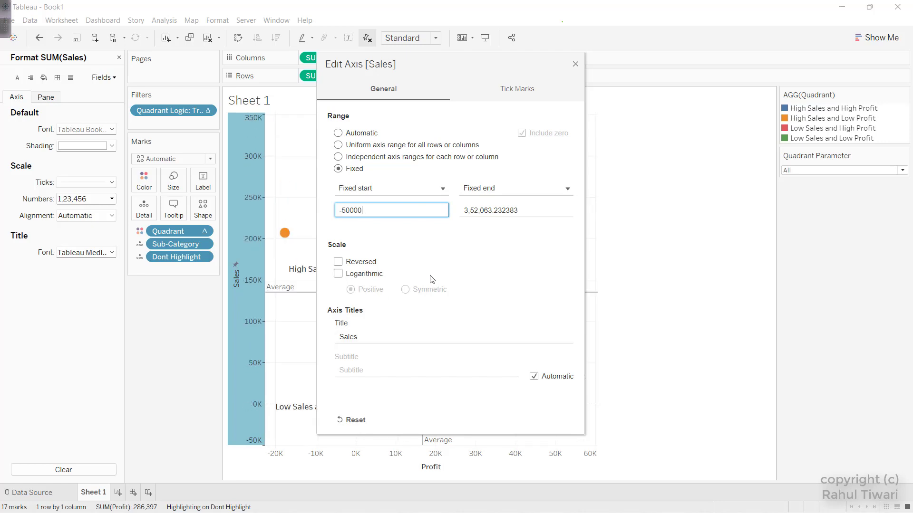
# Set the Sales axis's fixed start to -75000 and close the axis settings.
pyautogui.press('BackSpace')
pyautogui.press('BackSpace')
pyautogui.press('BackSpace')
pyautogui.press('BackSpace')
pyautogui.press('BackSpace')
pyautogui.write('75000')
pyautogui.click(575, 64)
# Move the Low Sales and Low Profit annotation down to about -50K sales and check it by selecting the Tables mark.
pyautogui.click(320, 389)
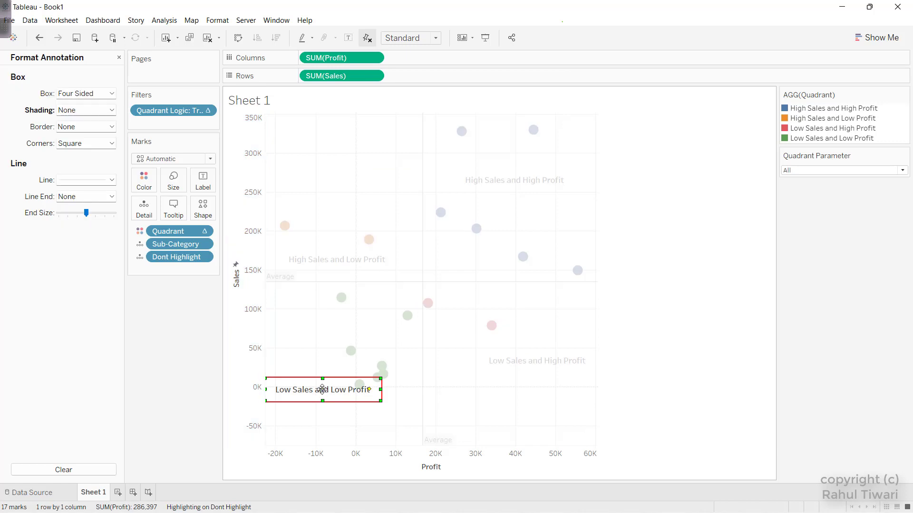
pyautogui.moveTo(320, 389); pyautogui.dragTo(309, 429)
pyautogui.click(314, 316)
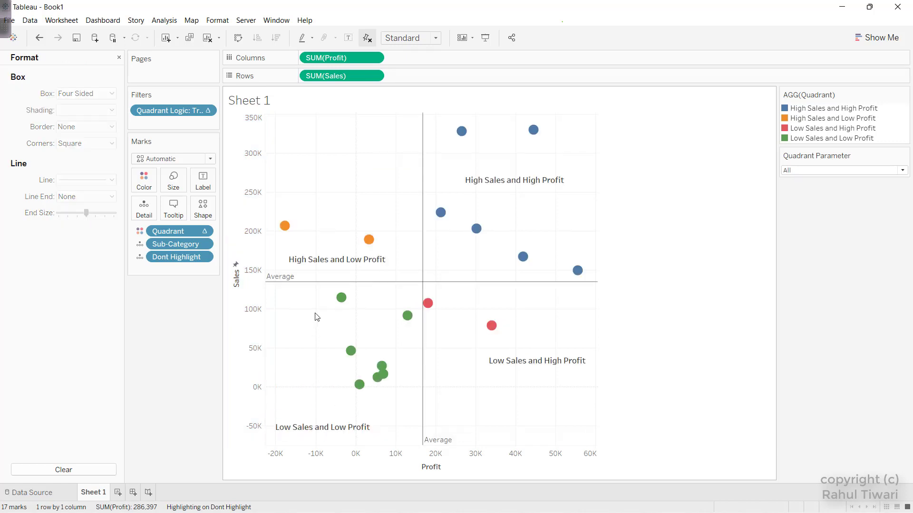
pyautogui.click(284, 227)
# Move the High Sales and Low Profit annotation above the orange marks and nudge the Low Sales and Low Profit annotation slightly lower.
pyautogui.click(327, 259)
pyautogui.moveTo(326, 255); pyautogui.dragTo(328, 197)
pyautogui.click(322, 428)
pyautogui.moveTo(318, 431)
pyautogui.mouseDown()
pyautogui.moveTo(305, 428)
pyautogui.moveTo(310, 437)
pyautogui.mouseUp()
pyautogui.click(292, 360)
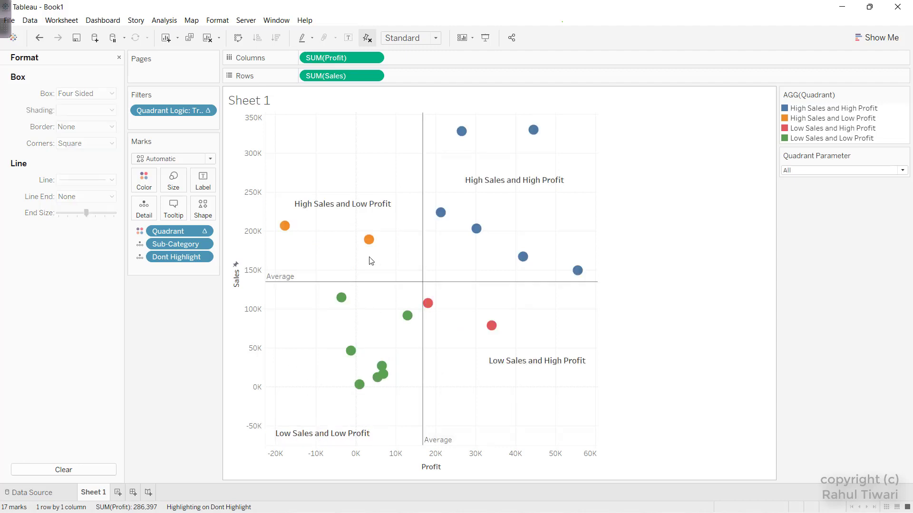
# Filter to High Sales and Low Profit through its mark, clear it, and filter to High Sales and High Profit to examine the annotations.
pyautogui.click(369, 240)
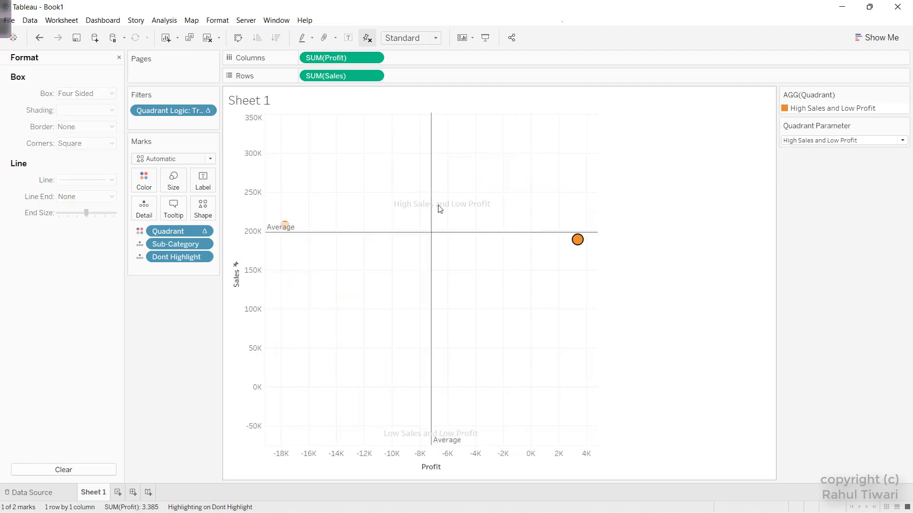
pyautogui.click(333, 306)
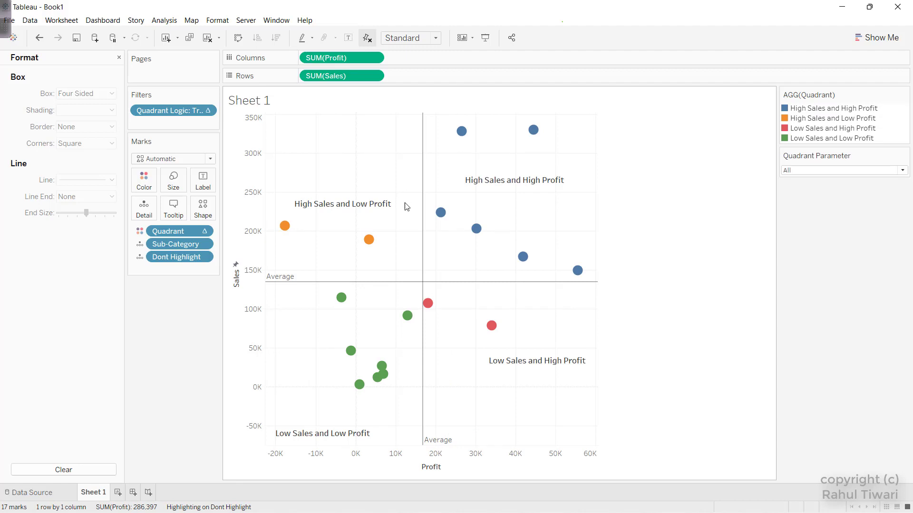
pyautogui.click(476, 228)
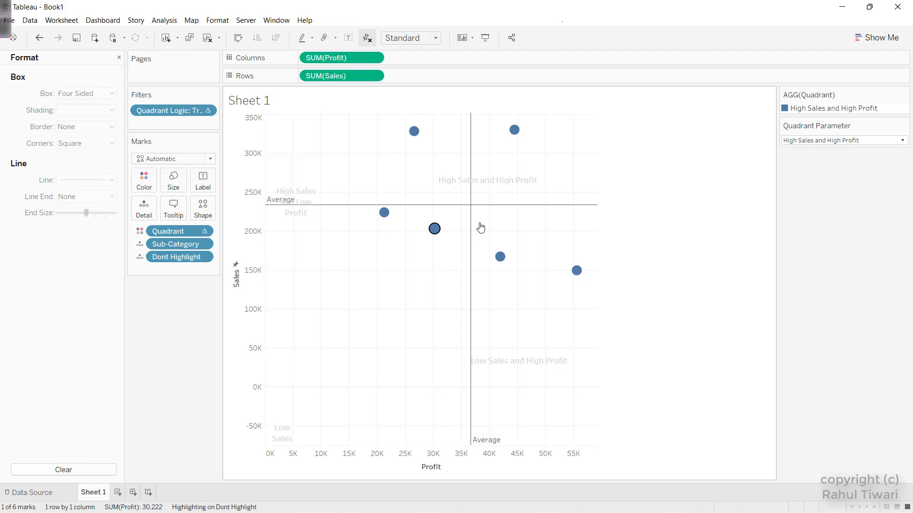